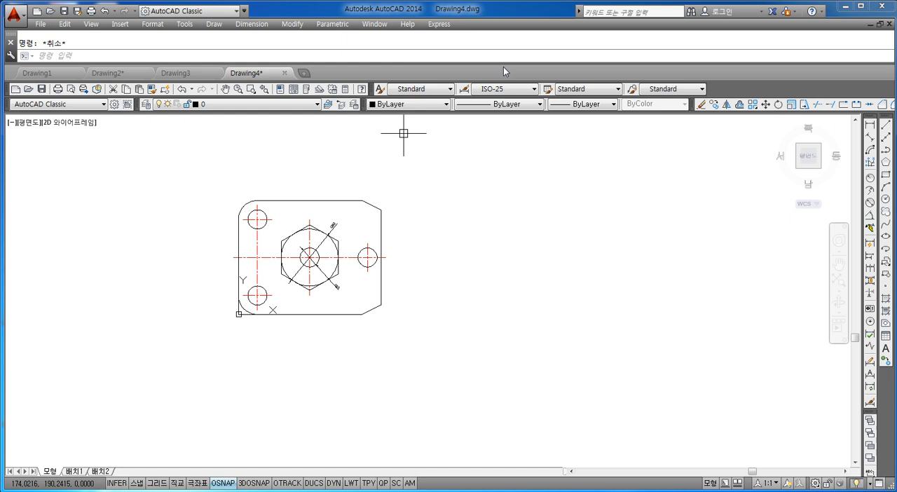
Create a new drawing from the custom layer template whose name ends in 레이어.
click(41, 24)
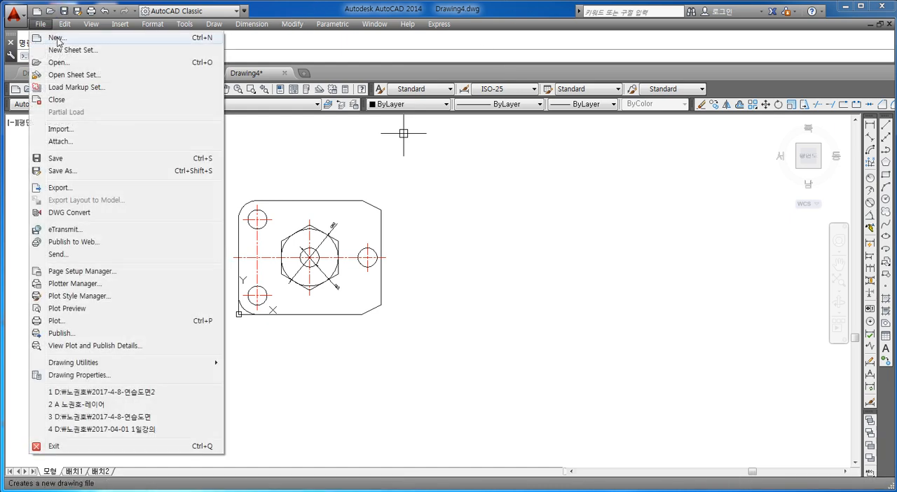
click(57, 41)
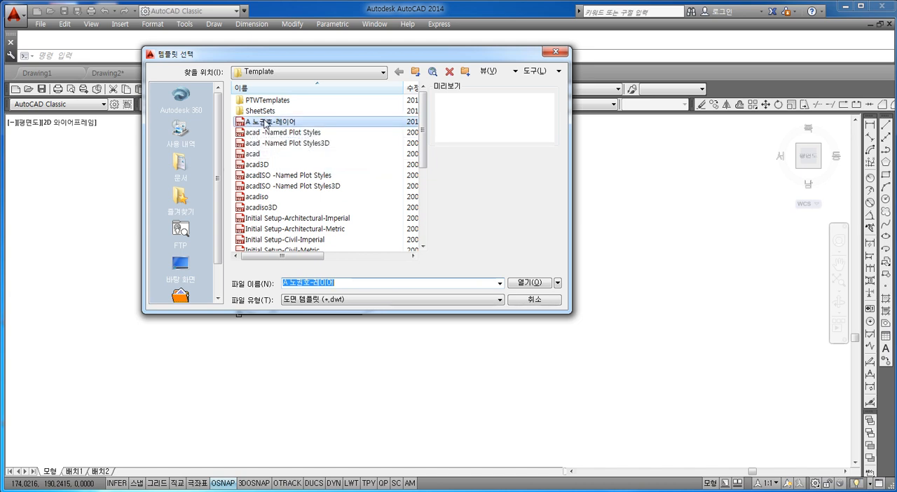
mouse_move(425, 119)
mouse_down()
mouse_move(424, 195)
mouse_move(424, 128)
mouse_up()
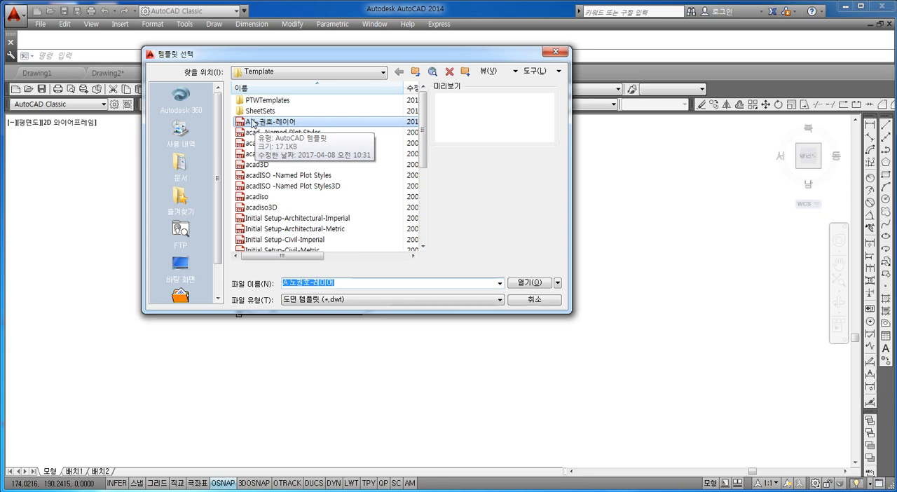
click(276, 124)
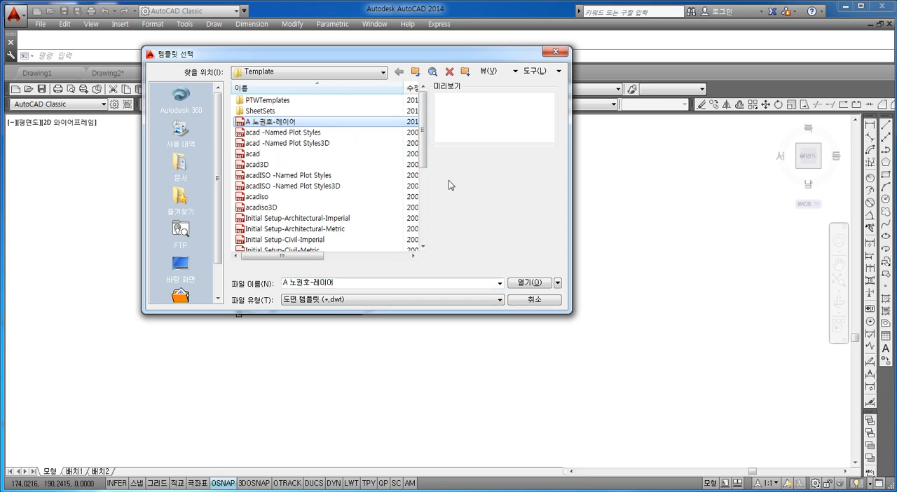
click(531, 284)
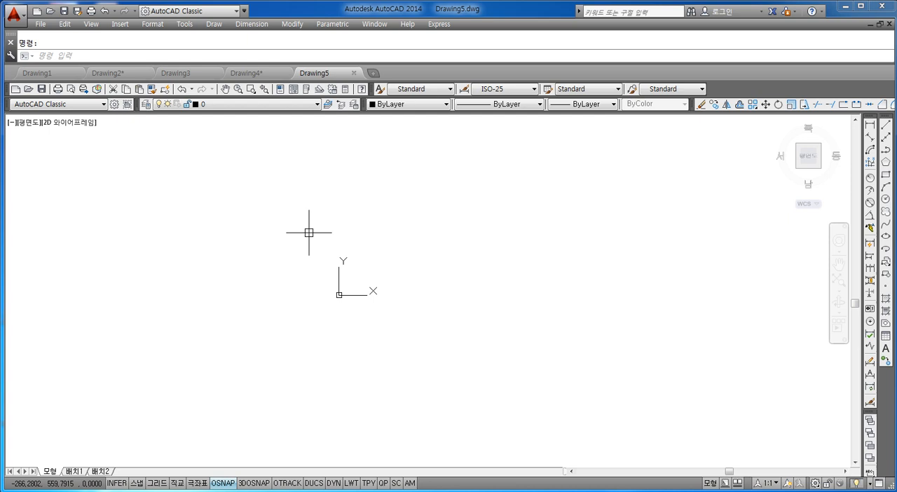
Make the green outline layer 외형선 the current layer.
click(224, 104)
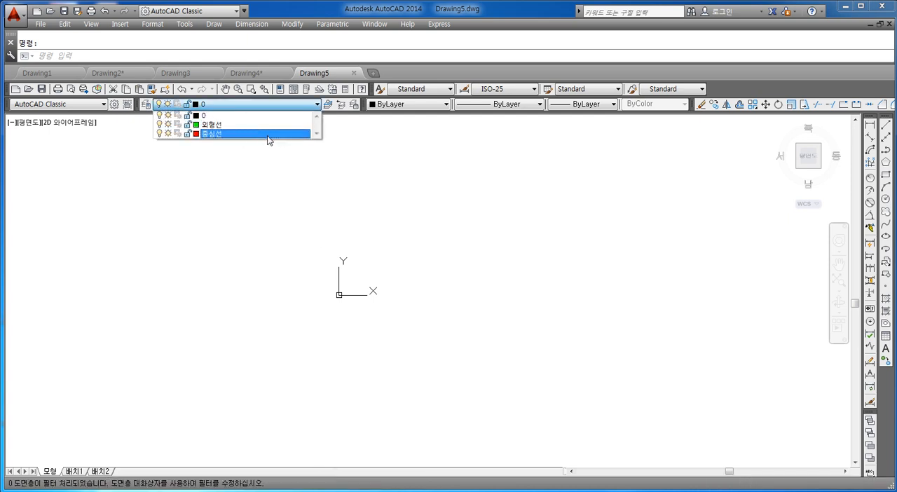
key(Escape)
click(225, 104)
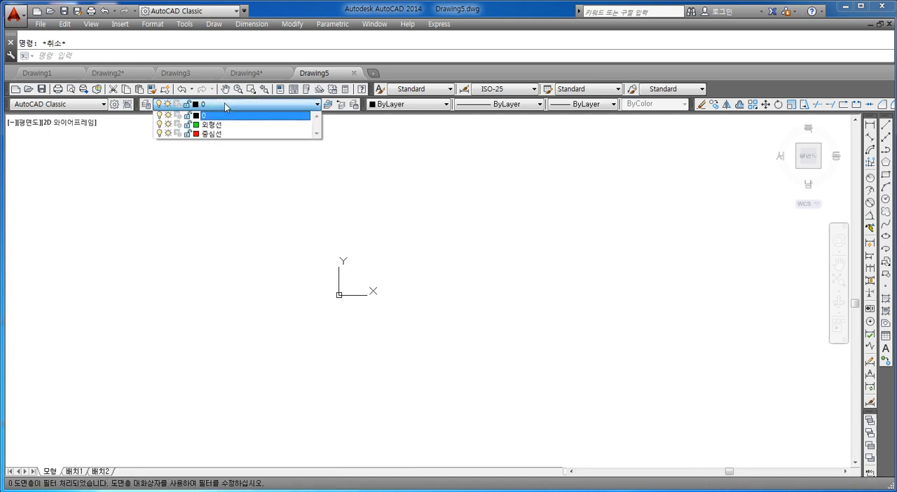
click(221, 124)
click(225, 105)
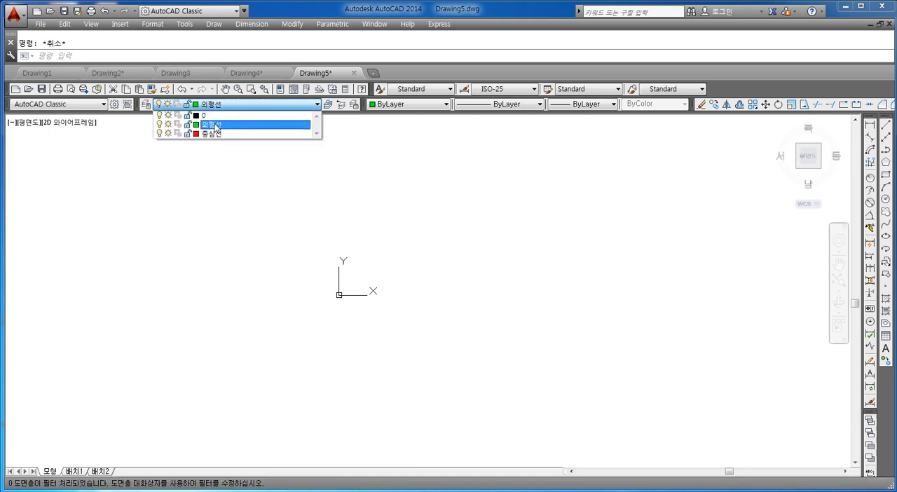
click(215, 124)
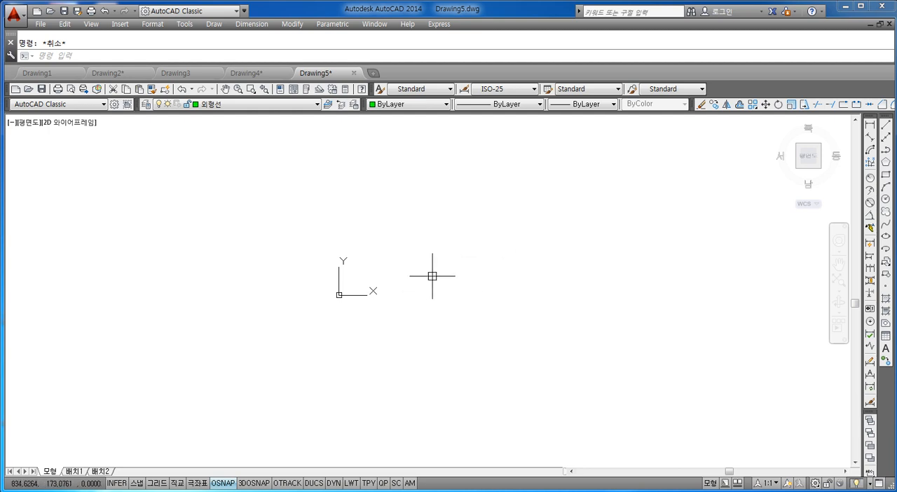
With Ortho turned on, draw two consecutive horizontal line segments running rightward end to end, each 56 units long.
middle_drag(424, 272, 451, 250)
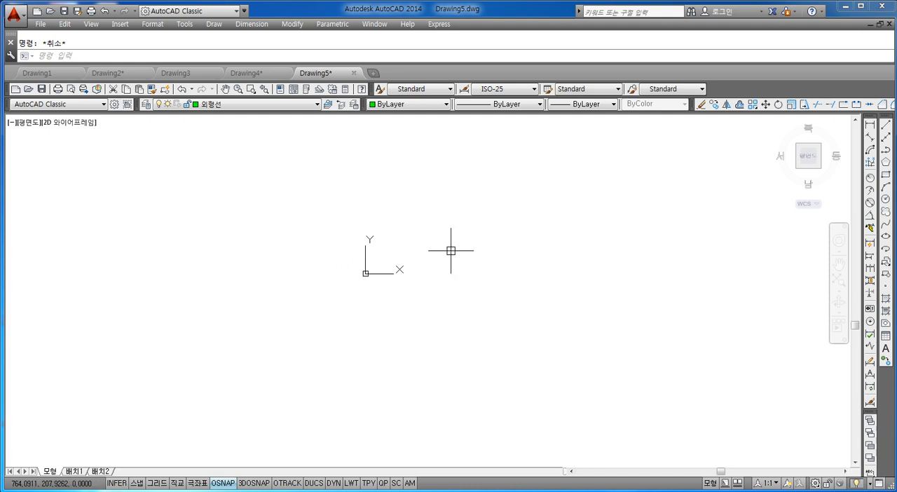
text(l)
key(Return)
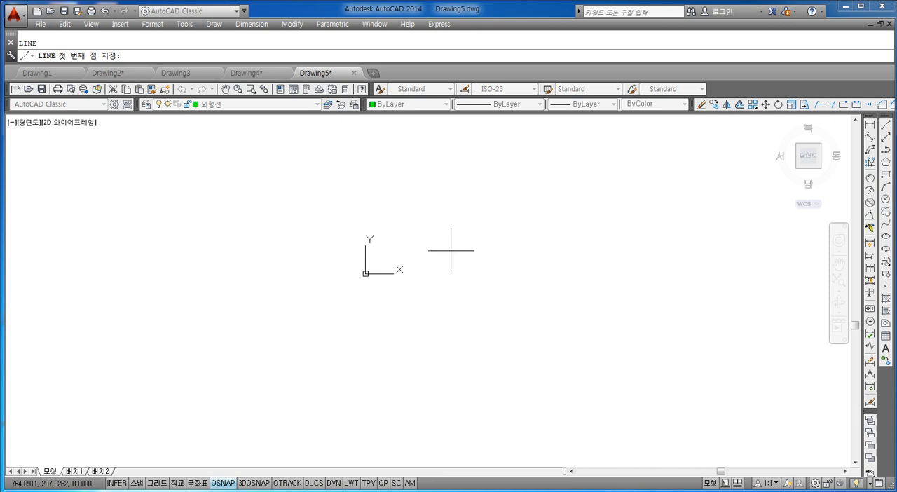
mouse_move(451, 250)
middle_down()
mouse_move(427, 232)
mouse_move(297, 206)
middle_up()
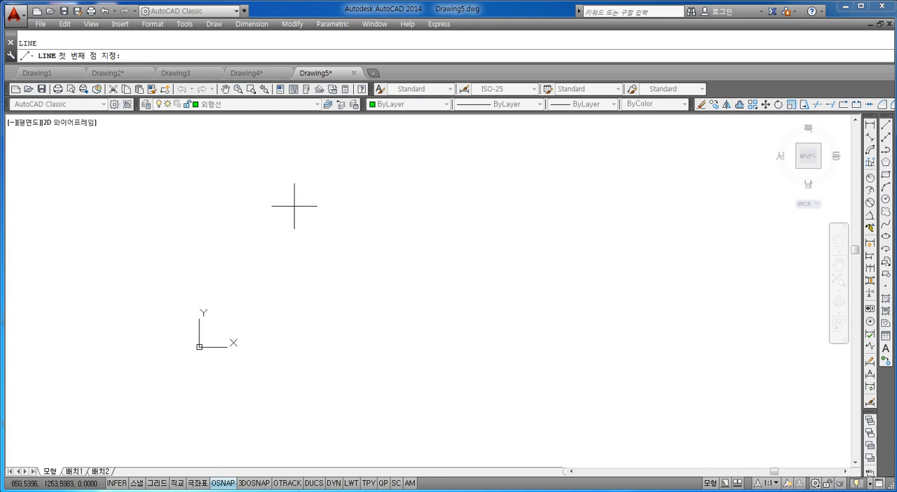
click(262, 227)
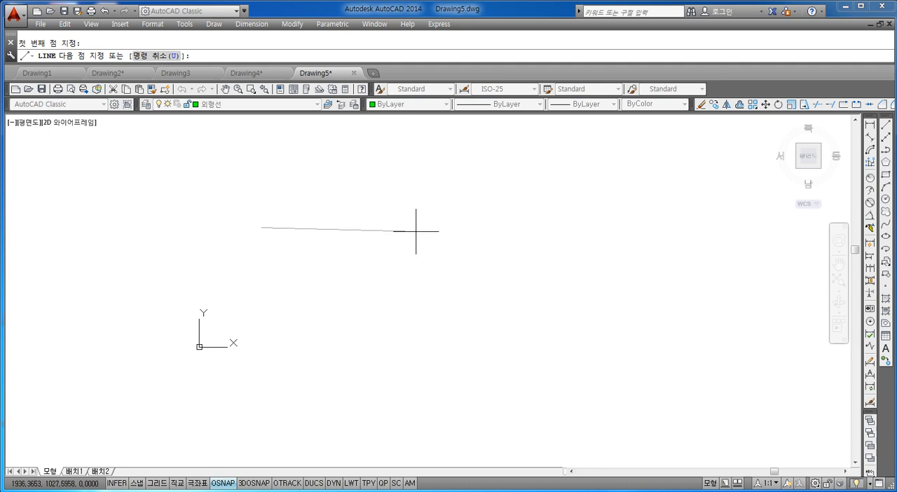
click(177, 484)
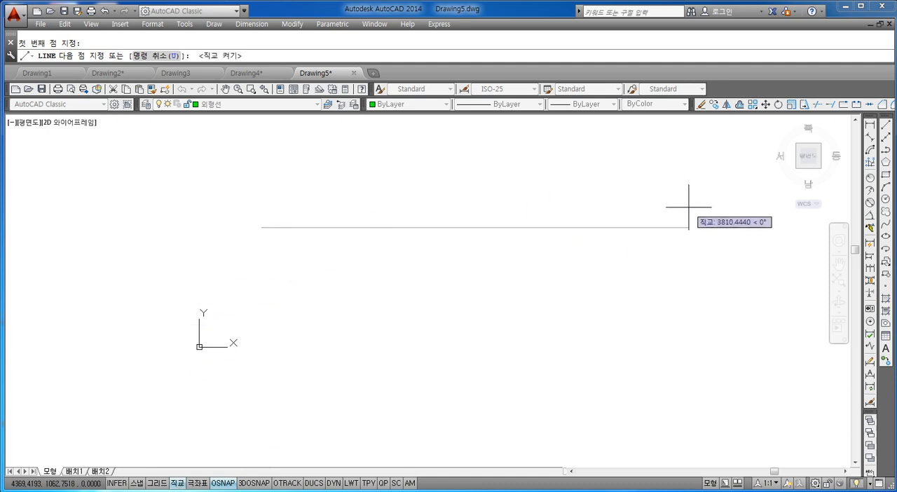
text(56)
key(Return)
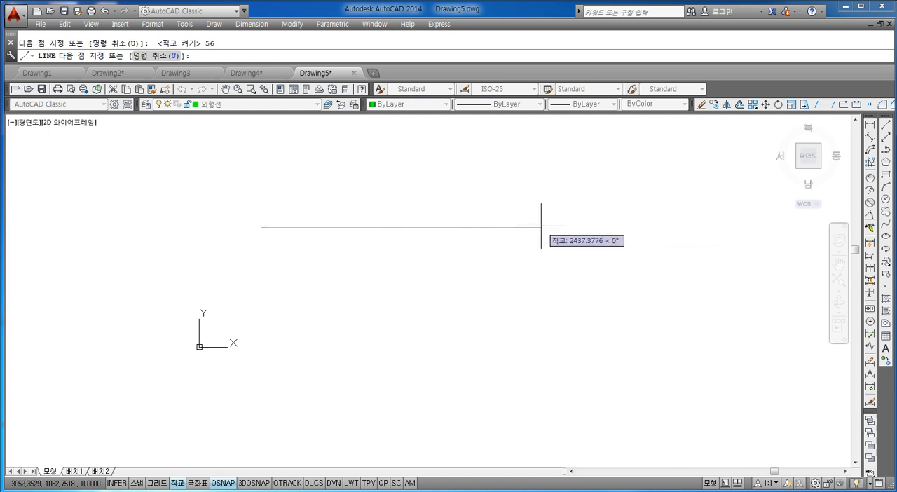
text(56)
key(Return)
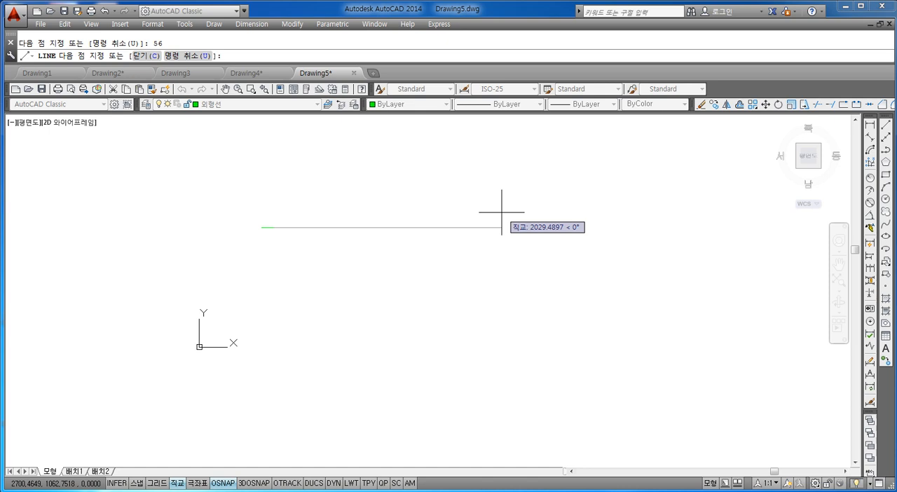
key(Escape)
Zoom to the drawing extents and examine the two horizontal line segments.
text(z)
key(Return)
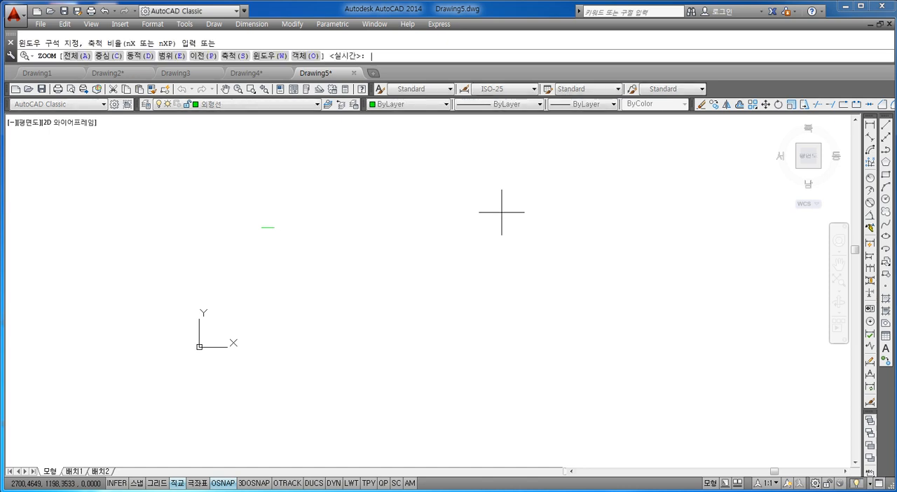
text(a)
key(Return)
text(z)
key(Return)
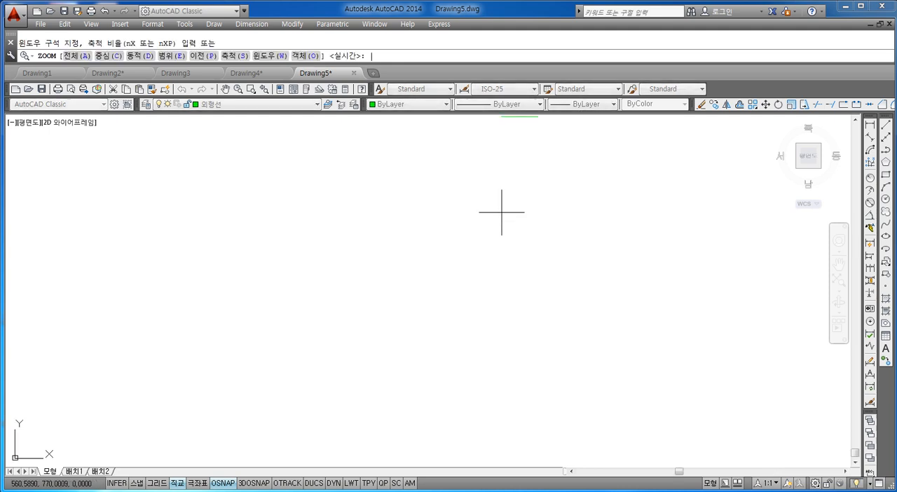
text(e)
key(Return)
key(Escape)
scroll(501, 214, down, 1)
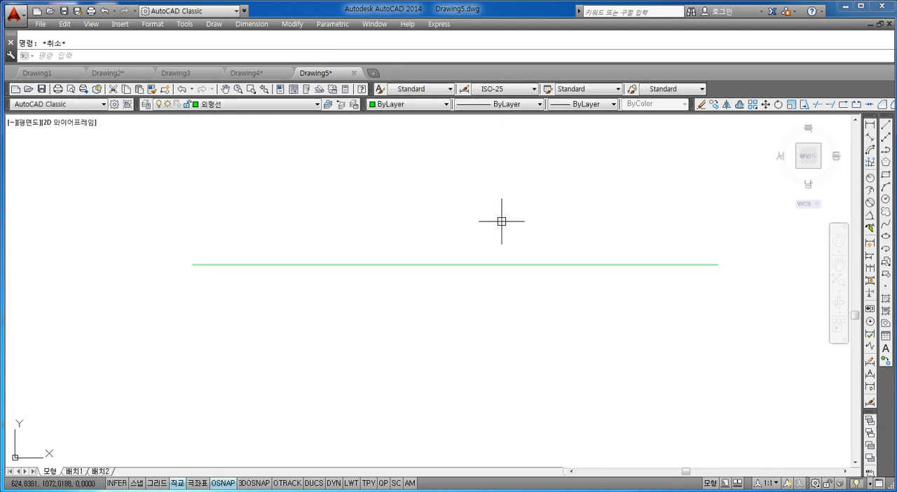
middle_drag(502, 234, 486, 243)
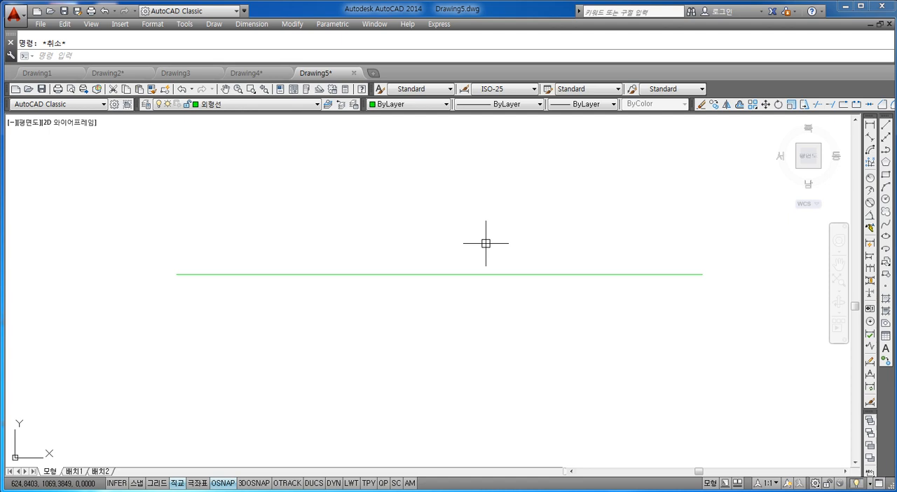
scroll(480, 253, down, 4)
scroll(483, 256, up, 6)
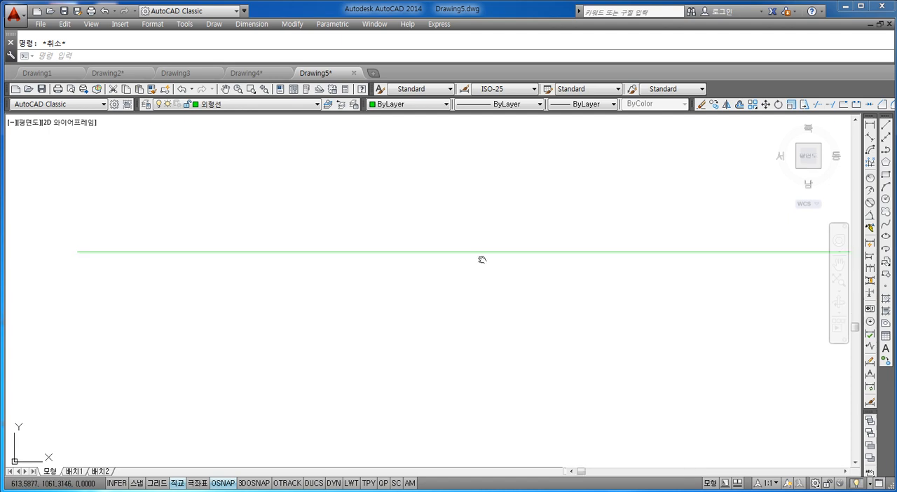
Change the color of both horizontal line segments to red (빨간색).
click(483, 269)
click(381, 352)
scroll(407, 340, down, 4)
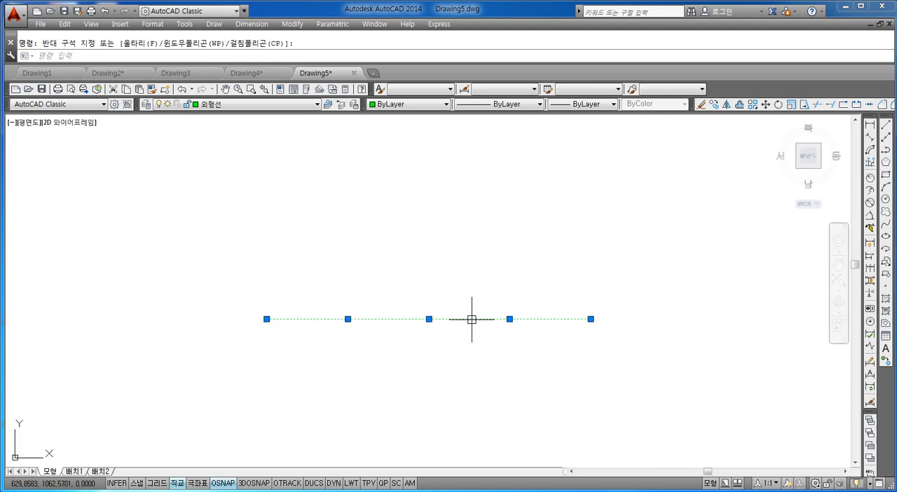
click(410, 104)
click(386, 133)
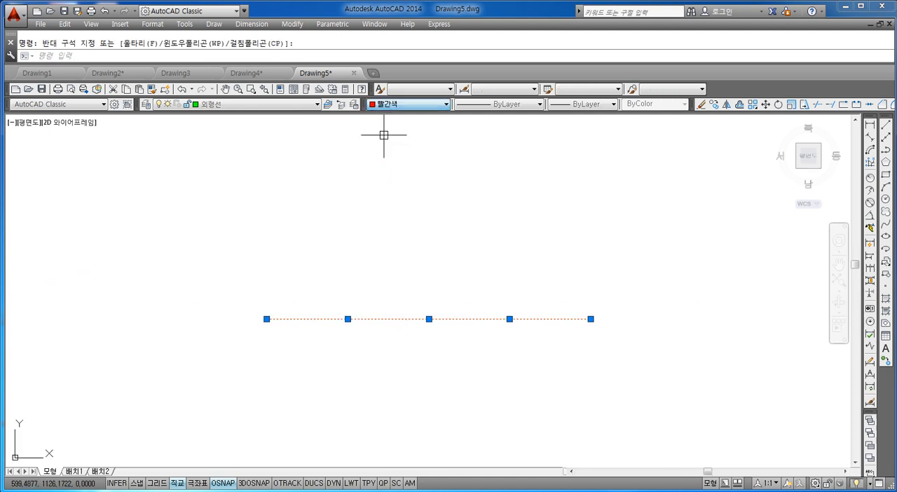
key(Escape)
Draw a circle of radius 8 centered on the left endpoint of the red line.
middle_drag(441, 320, 445, 290)
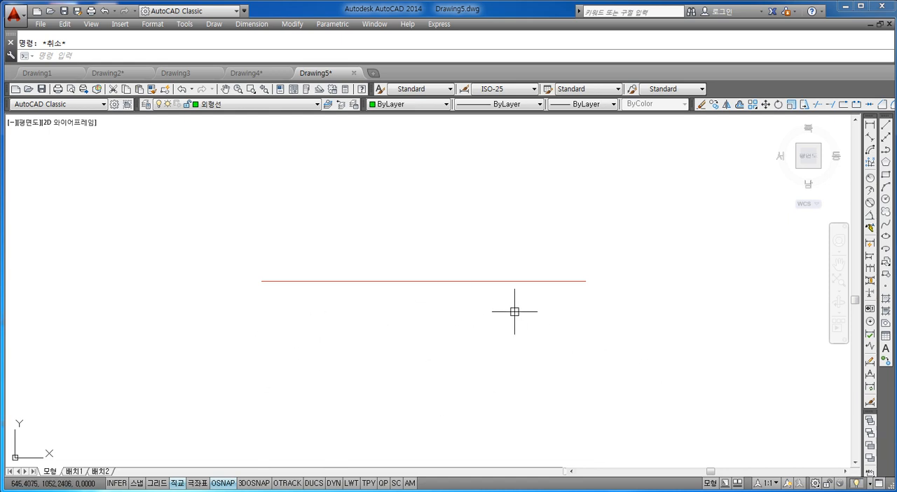
text(c)
key(Return)
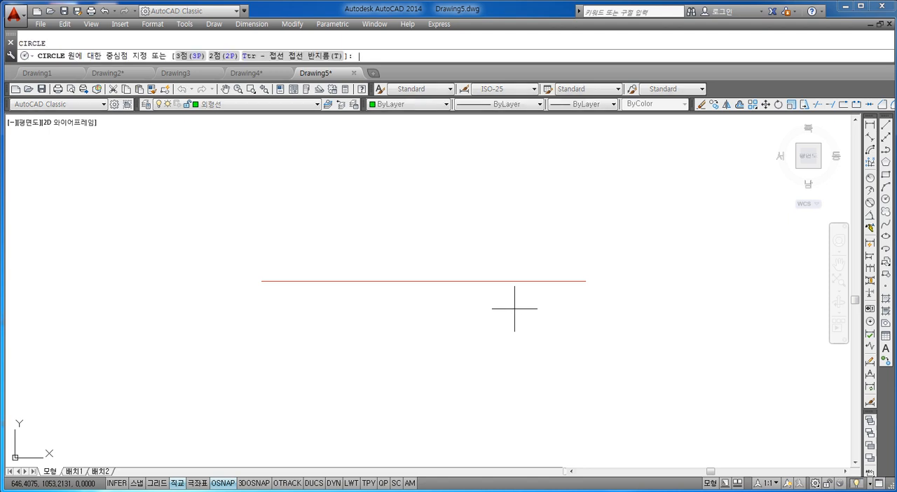
click(263, 281)
text(8)
key(Return)
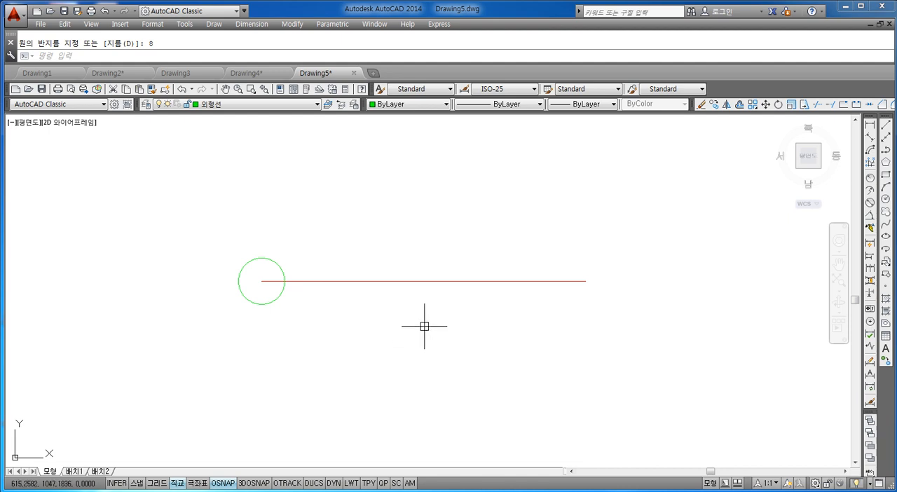
key(Escape)
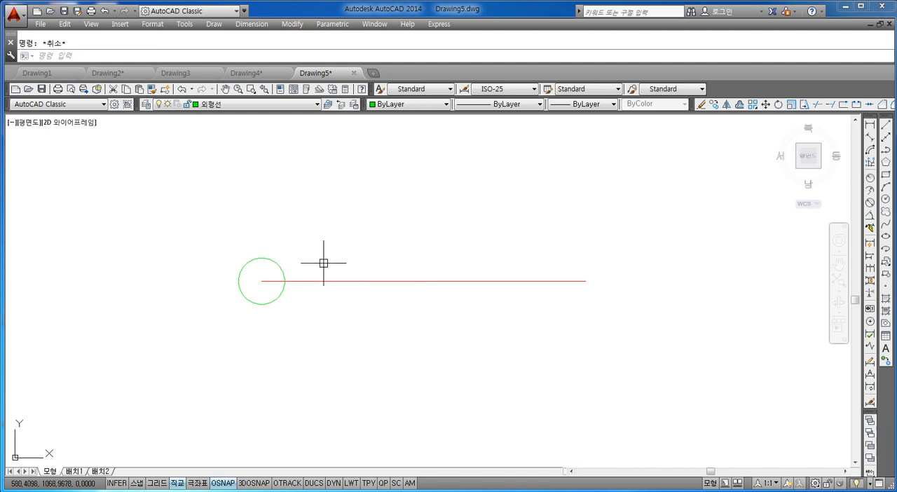
Copy the circle by its center to the junction of the two red segments and to their right endpoint.
text(co)
key(Return)
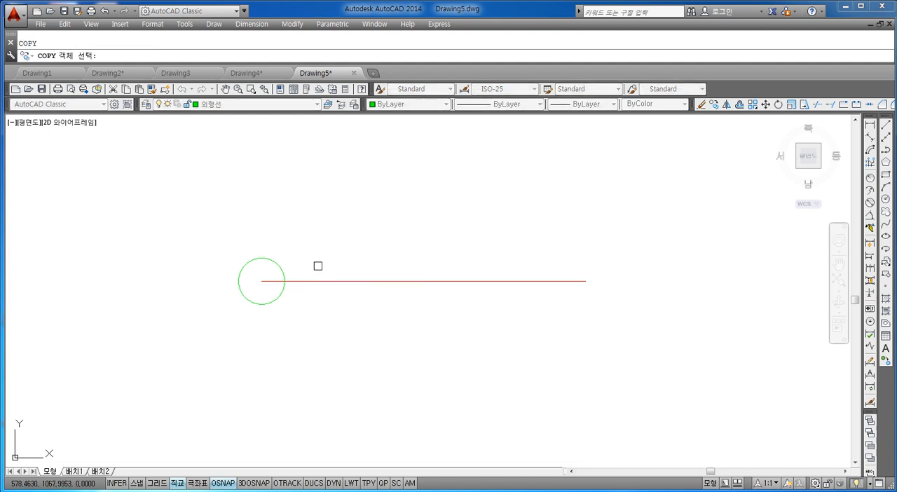
click(275, 264)
key(Return)
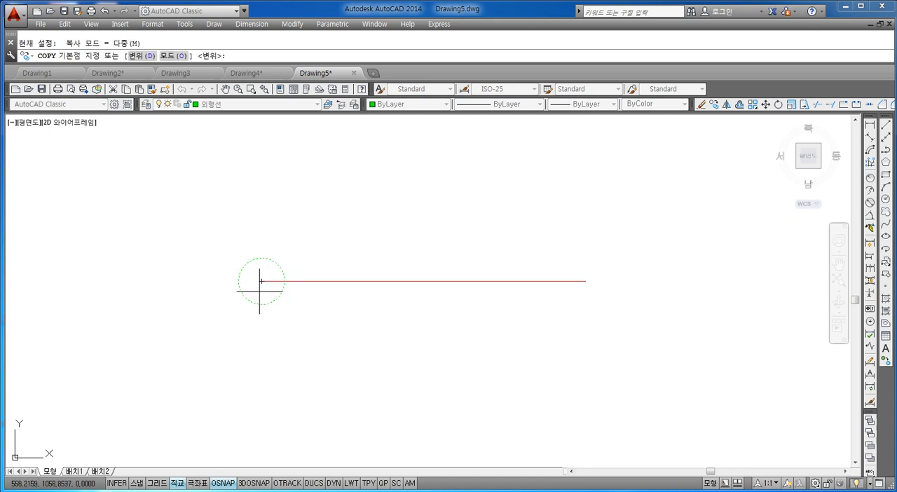
click(260, 281)
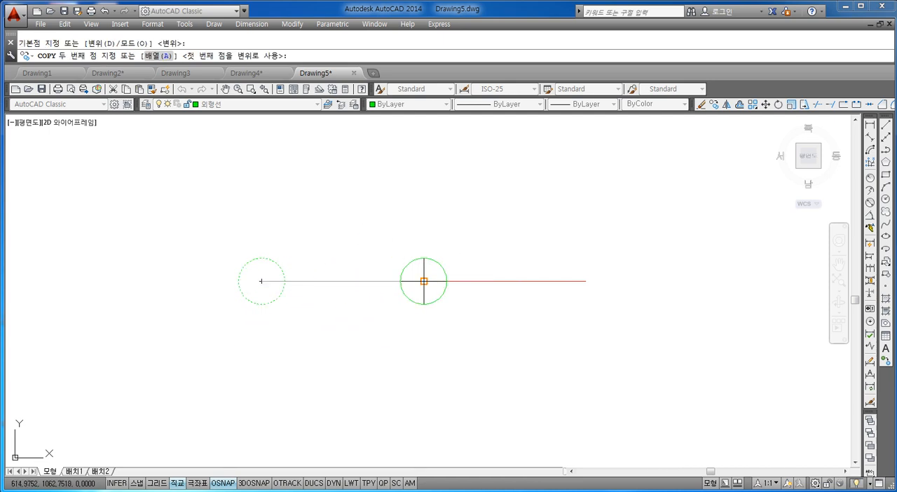
click(424, 281)
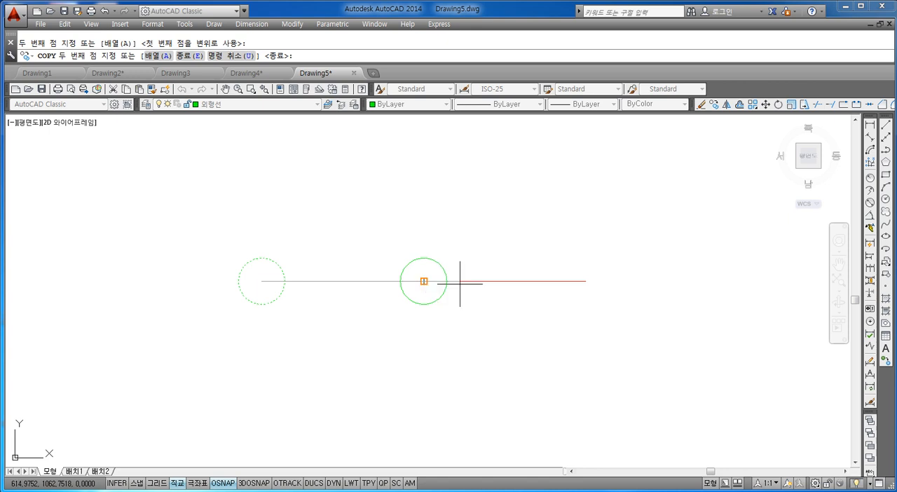
click(585, 281)
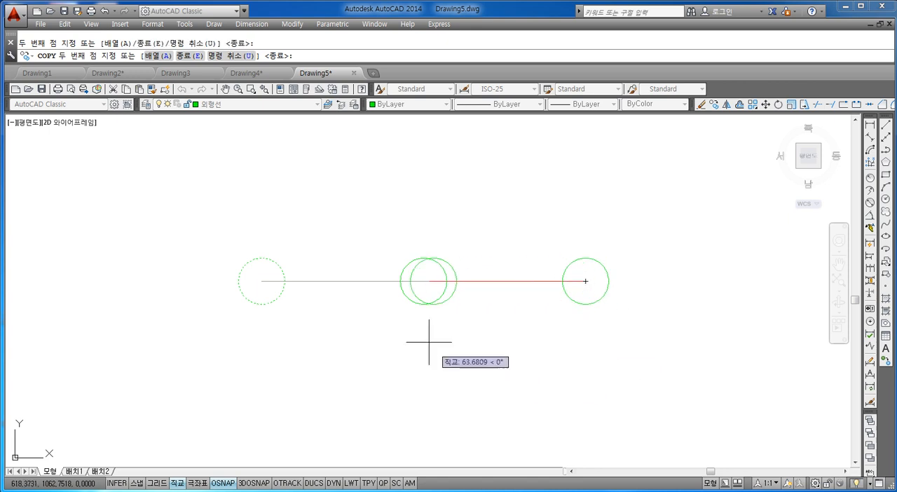
key(Escape)
Turn off ortho mode and draw a circle of radius 32 centered on the middle small circle.
scroll(436, 279, up, 2)
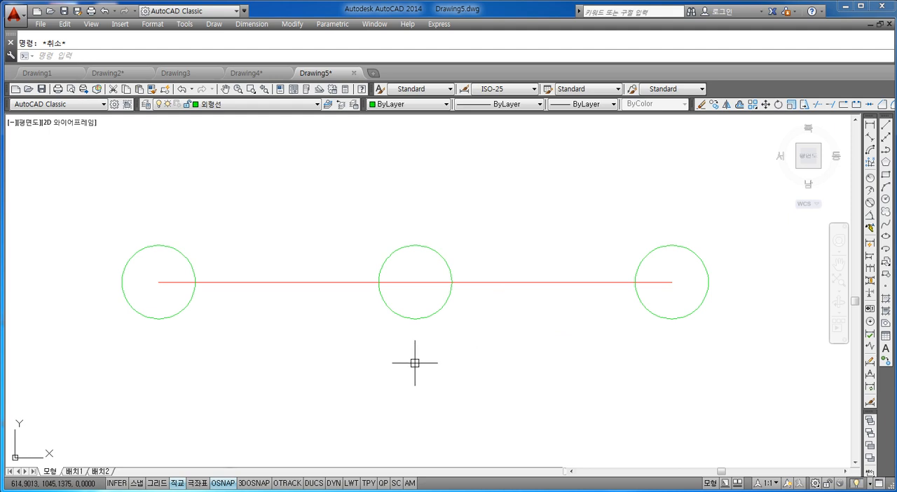
click(177, 485)
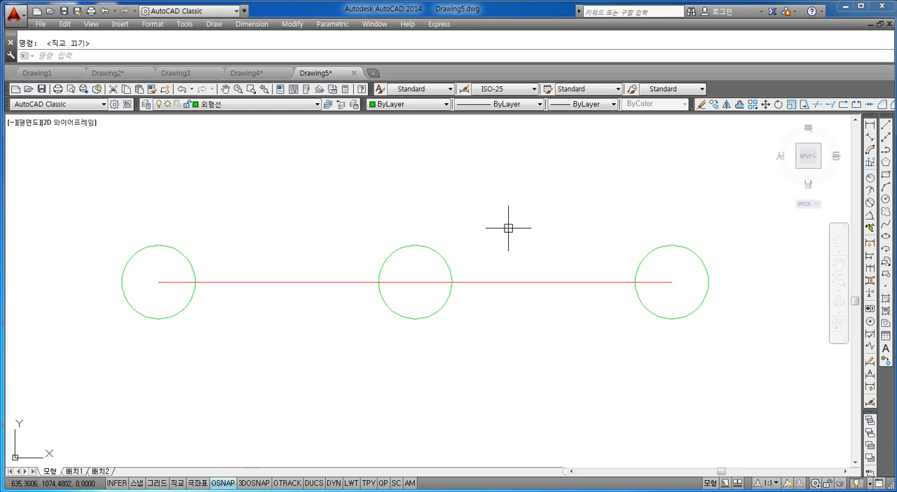
text(c)
key(Return)
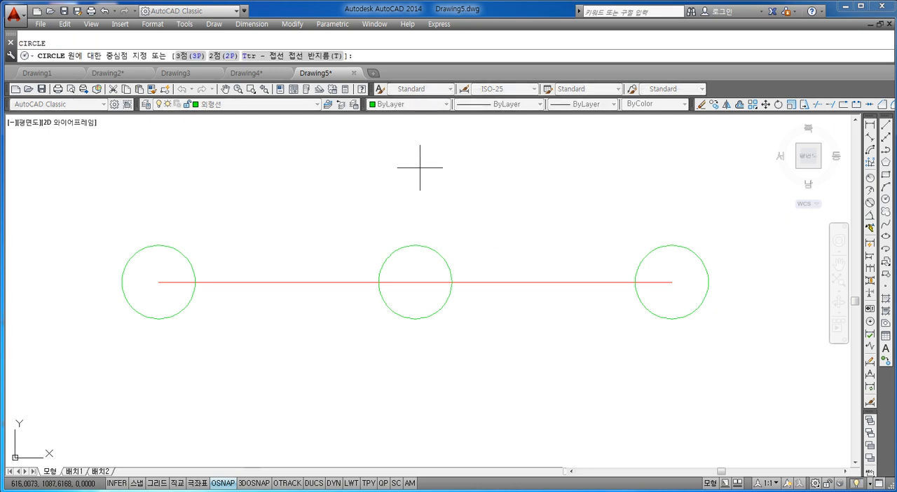
click(416, 282)
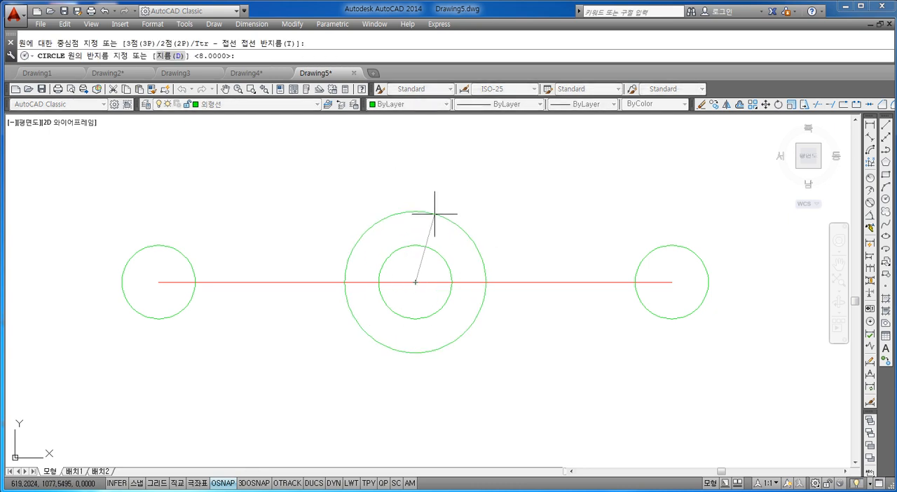
text(32)
key(Return)
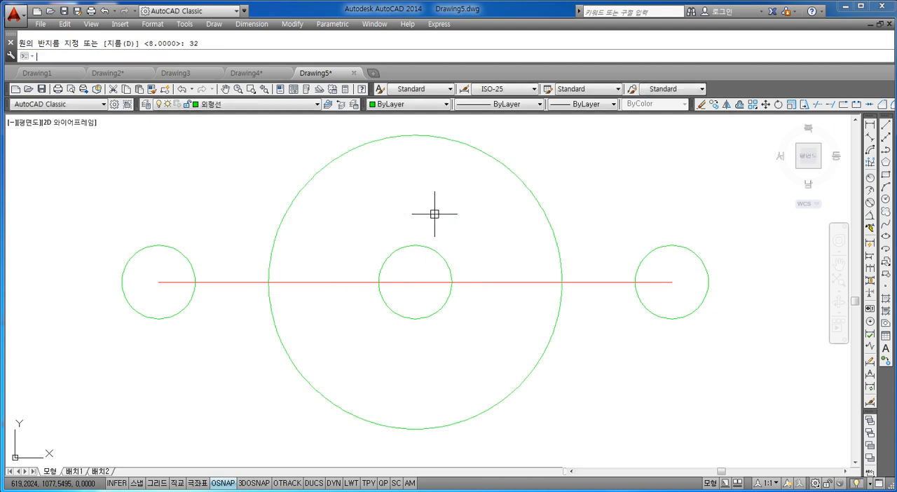
Draw a circle of radius 40 concentric with the radius 32 circle at the middle of the centerline.
scroll(441, 269, down, 4)
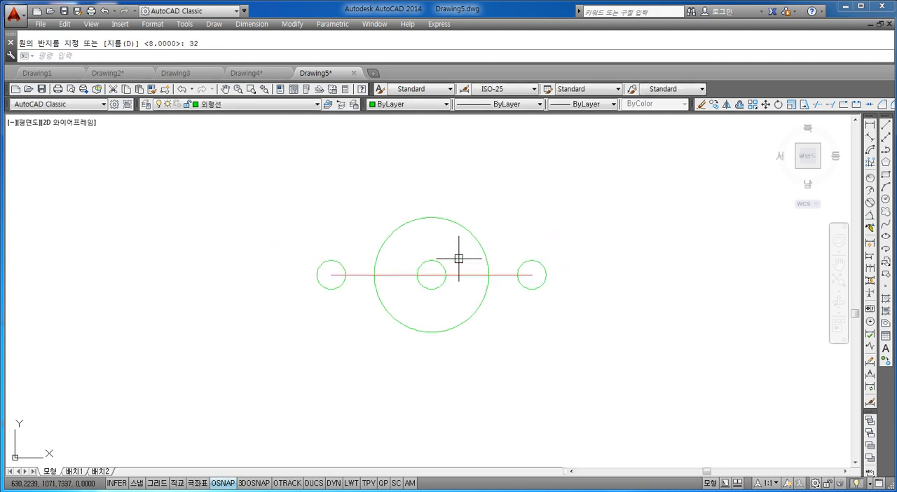
scroll(457, 265, down, 2)
scroll(457, 267, up, 2)
key(Escape)
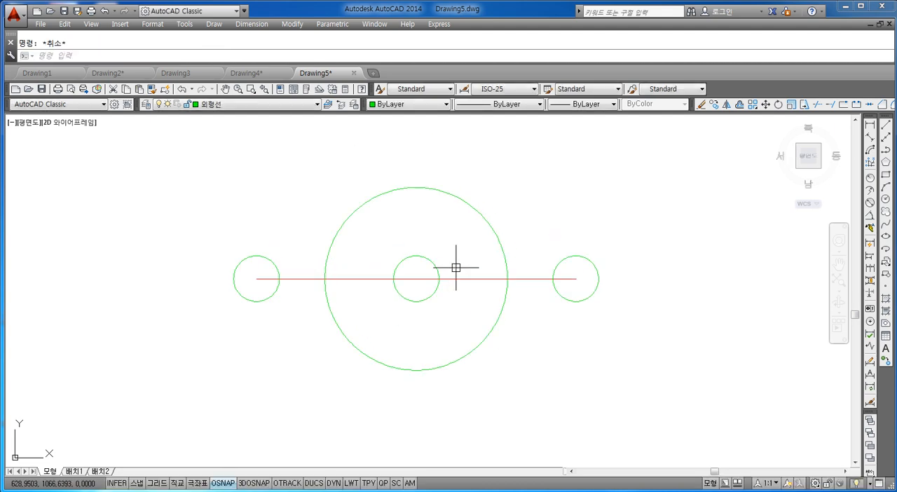
text(c)
key(Return)
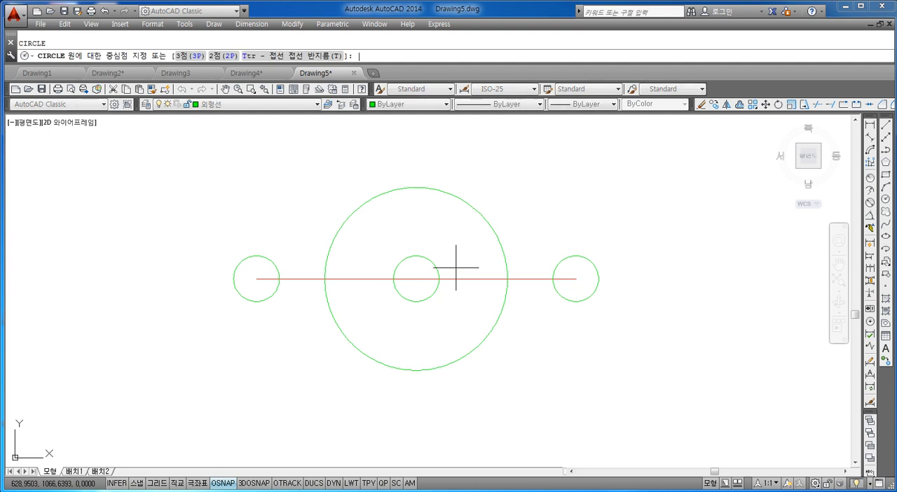
click(416, 279)
text(40)
key(Return)
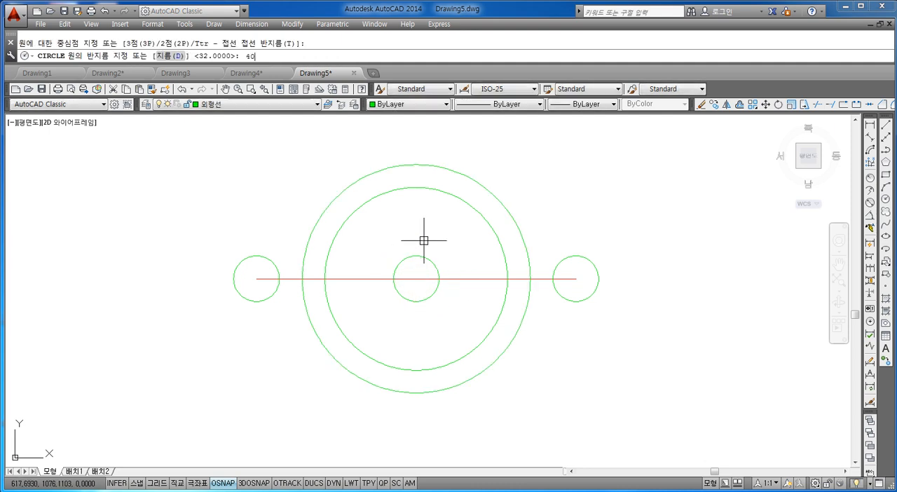
key(Escape)
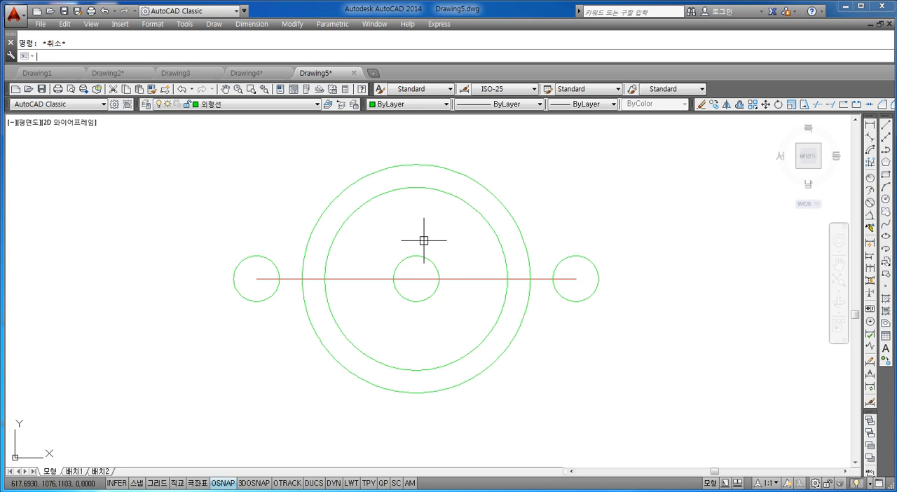
Draw a vertical line from the top quadrant to the bottom quadrant of the radius 40 circle.
middle_drag(423, 259, 419, 251)
text(l)
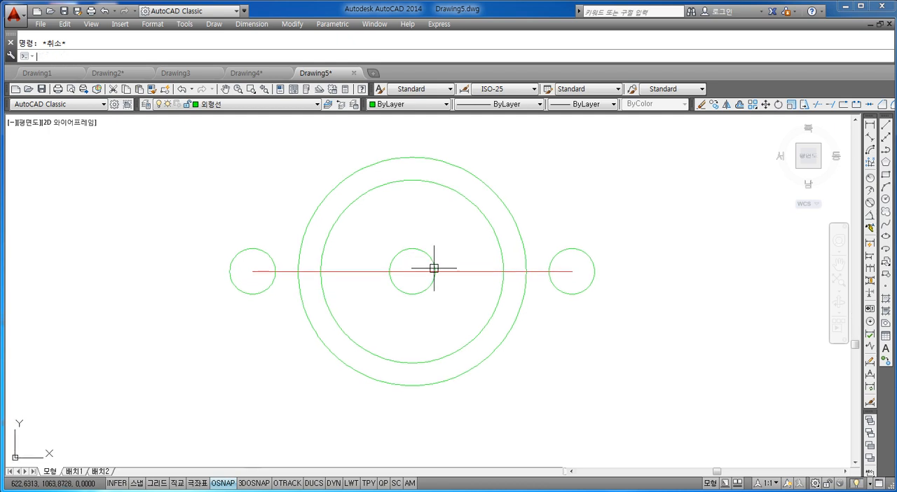
key(Return)
click(414, 270)
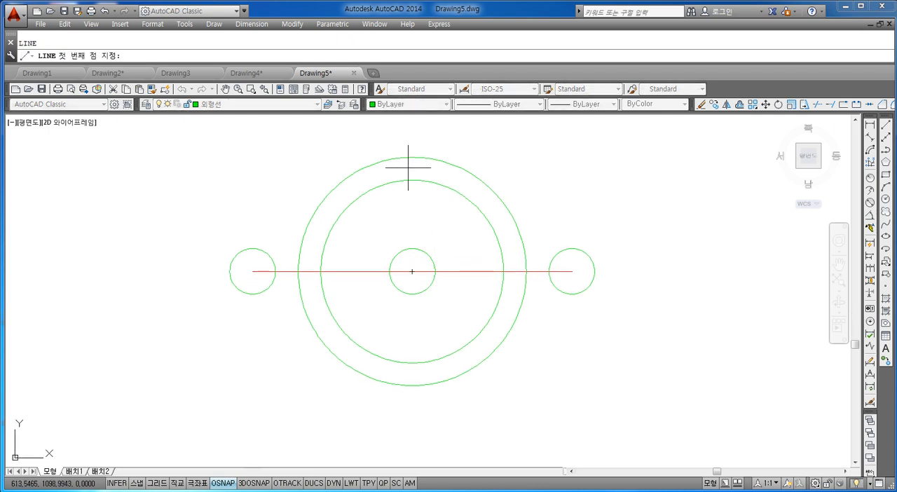
click(413, 385)
key(Escape)
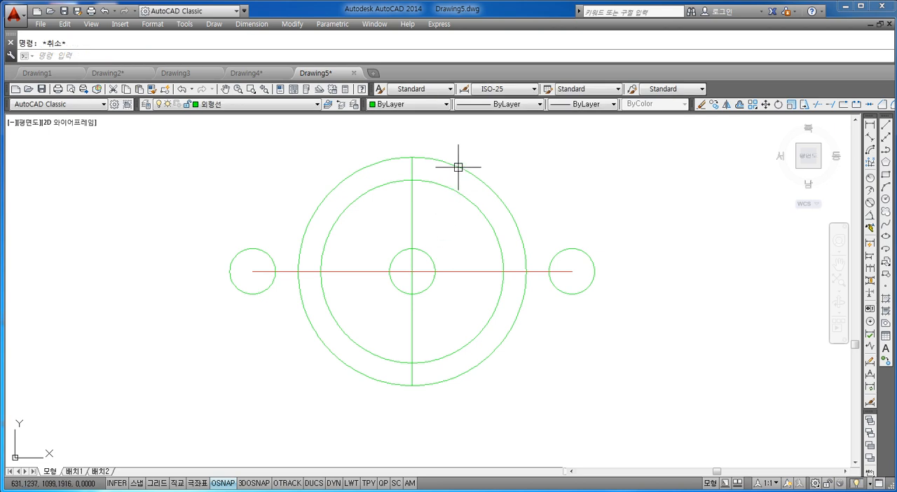
Change the color of the vertical line through the large circles to red (빨간색).
click(437, 204)
click(403, 195)
click(406, 104)
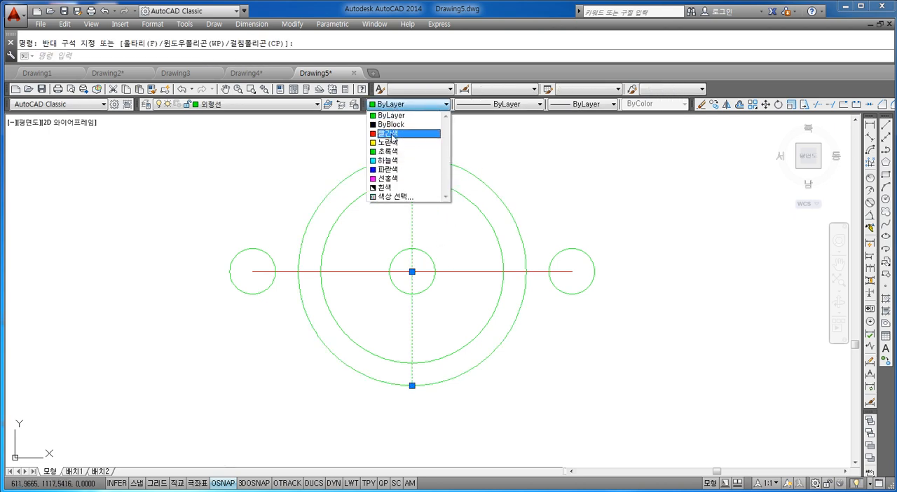
click(388, 133)
key(Escape)
click(436, 218)
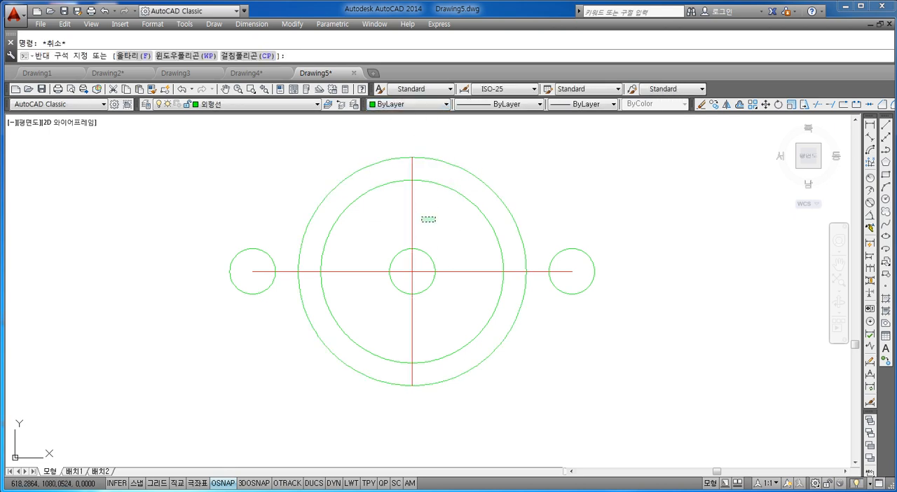
click(391, 225)
key(Escape)
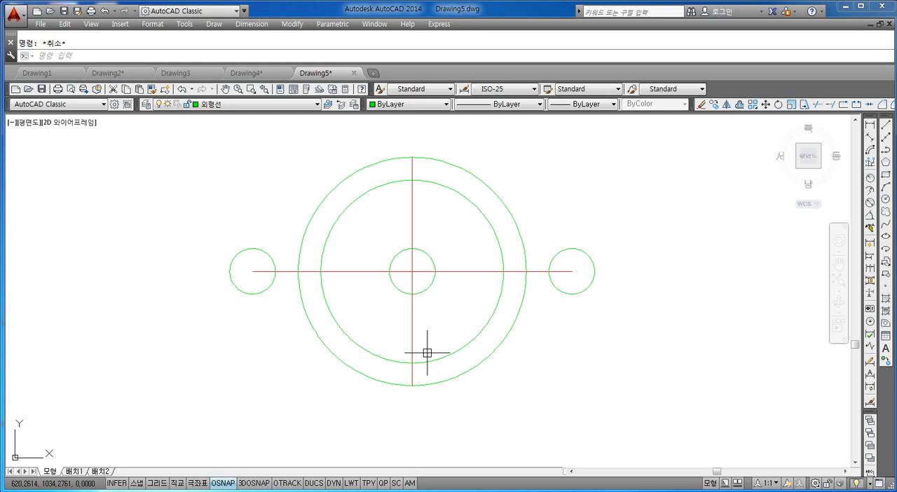
Offset the red vertical centerline by 96/2 to both its left and right sides.
text(o)
key(Return)
text(96)
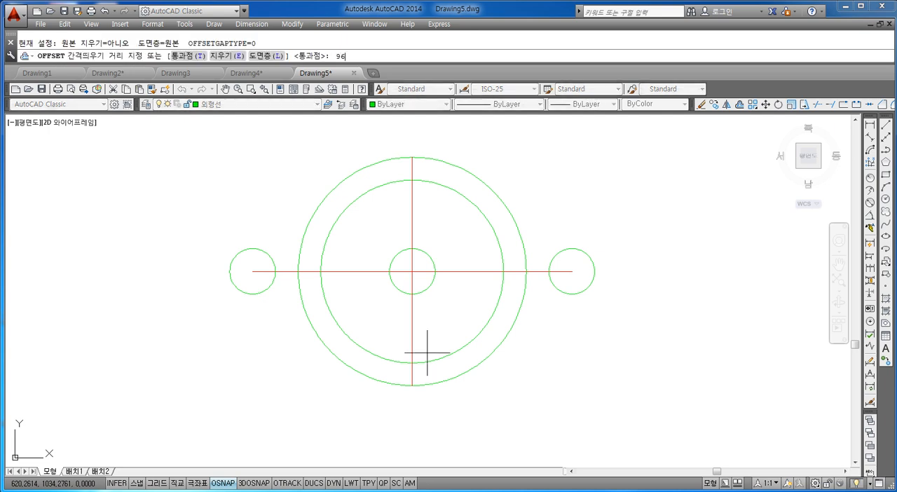
text(/2)
key(Return)
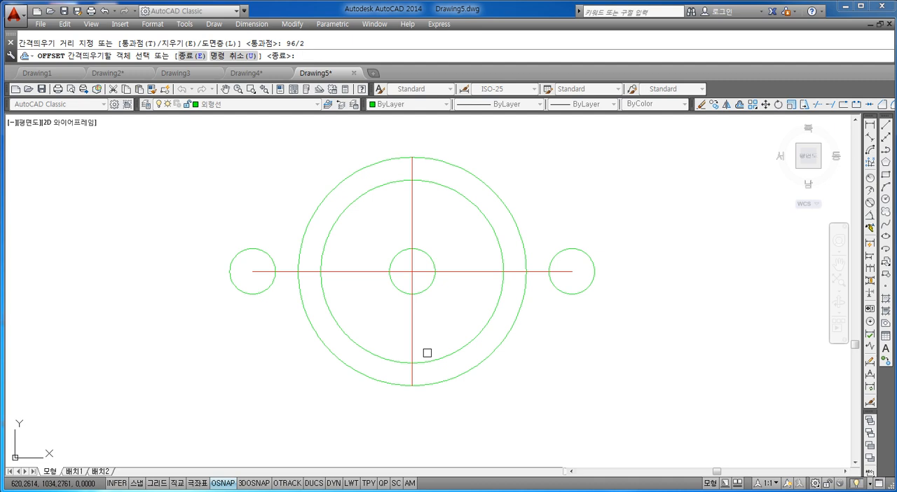
click(410, 221)
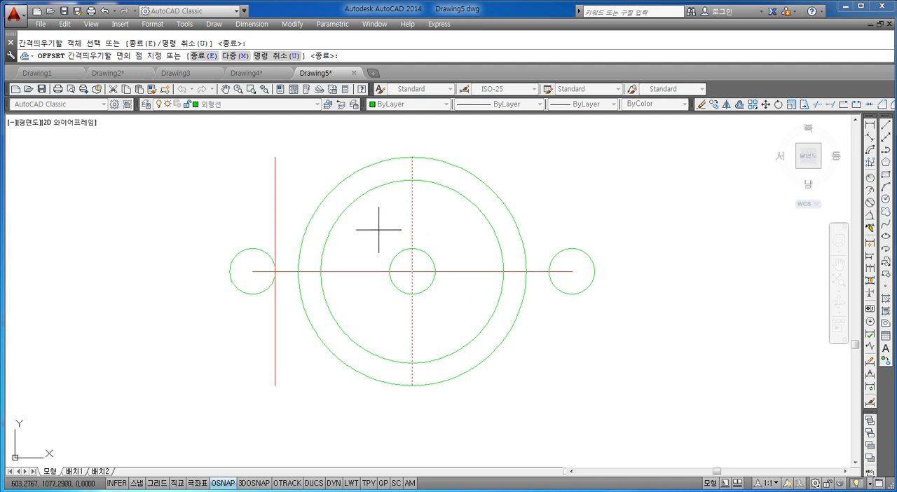
click(379, 230)
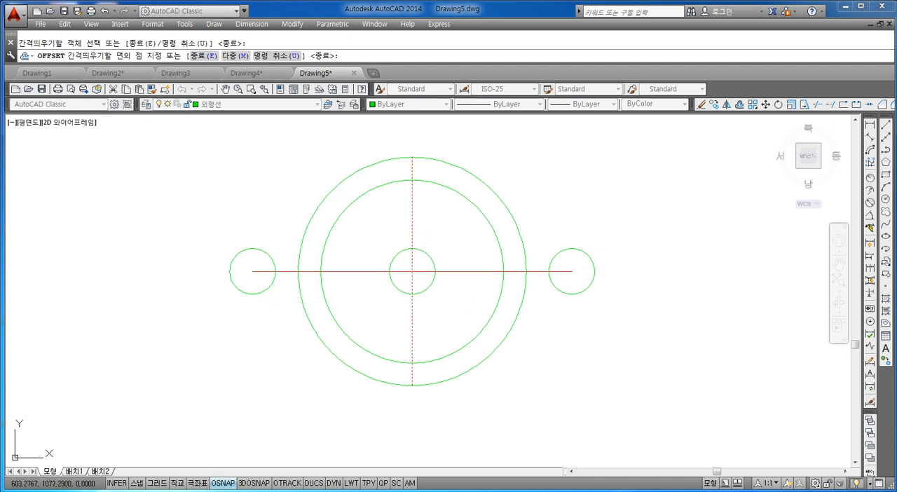
click(415, 221)
click(459, 227)
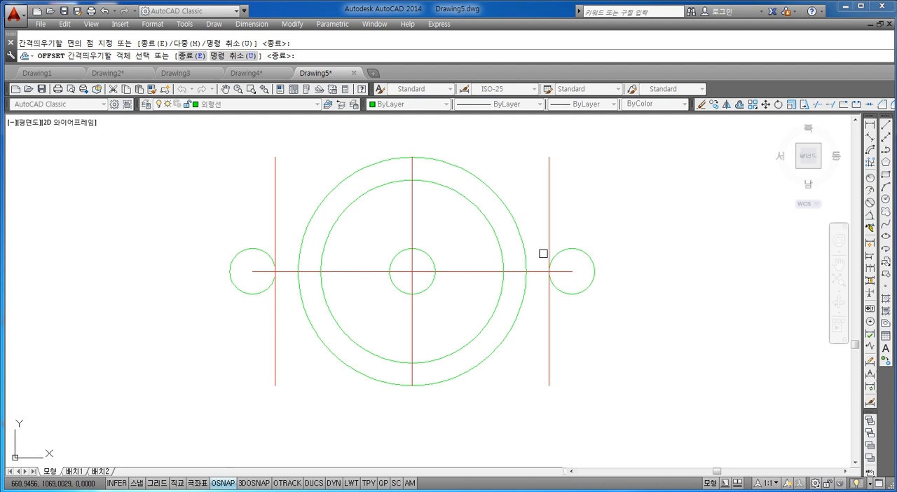
key(Escape)
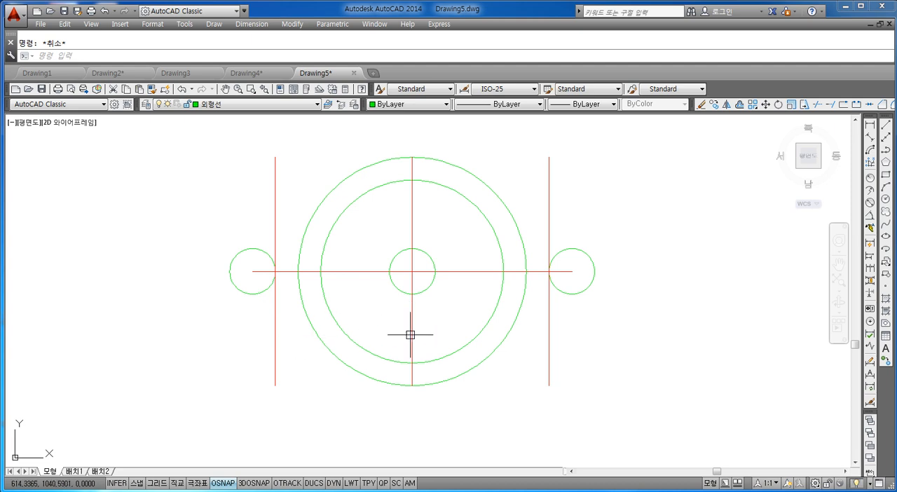
Draw a circle of radius 24 centered where the left offset line crosses the horizontal centerline.
scroll(277, 266, up, 6)
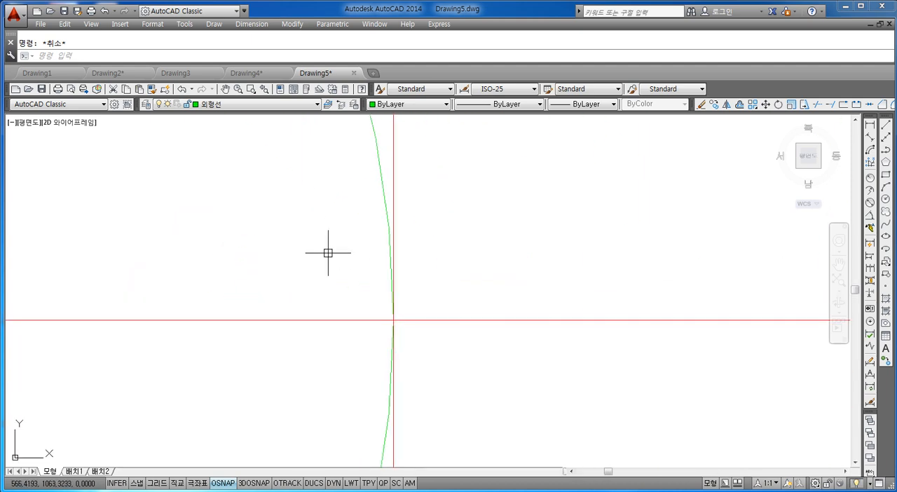
scroll(393, 319, down, 7)
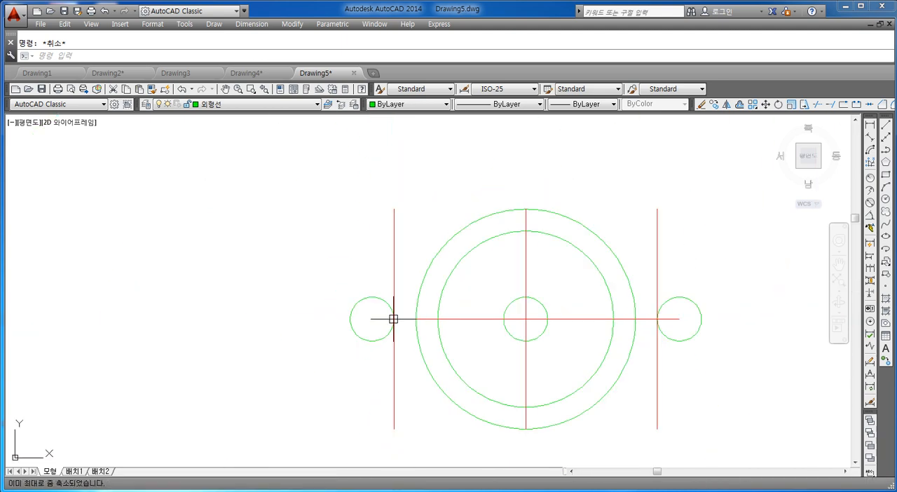
middle_drag(510, 331, 434, 284)
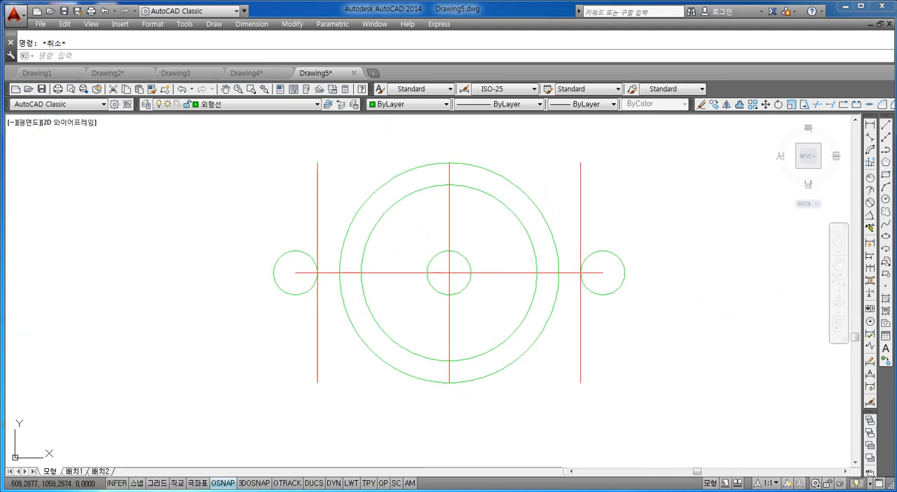
text(c)
key(Return)
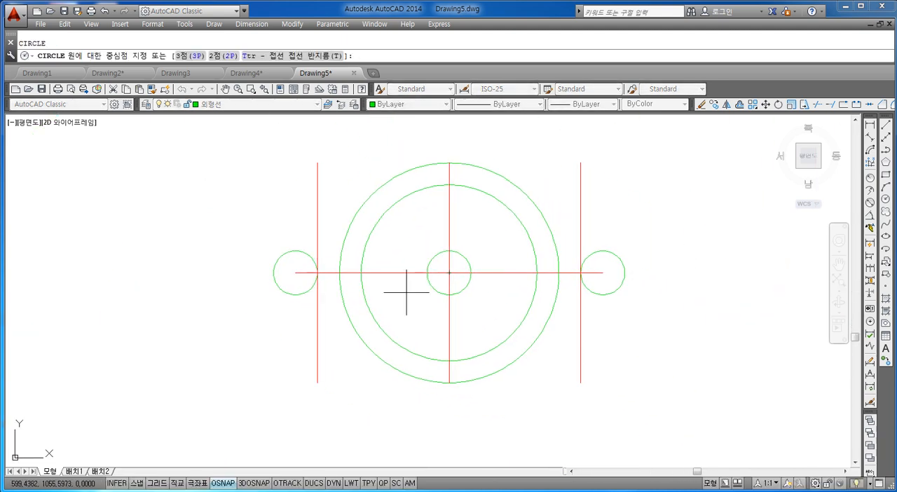
scroll(358, 274, up, 6)
middle_drag(271, 251, 304, 255)
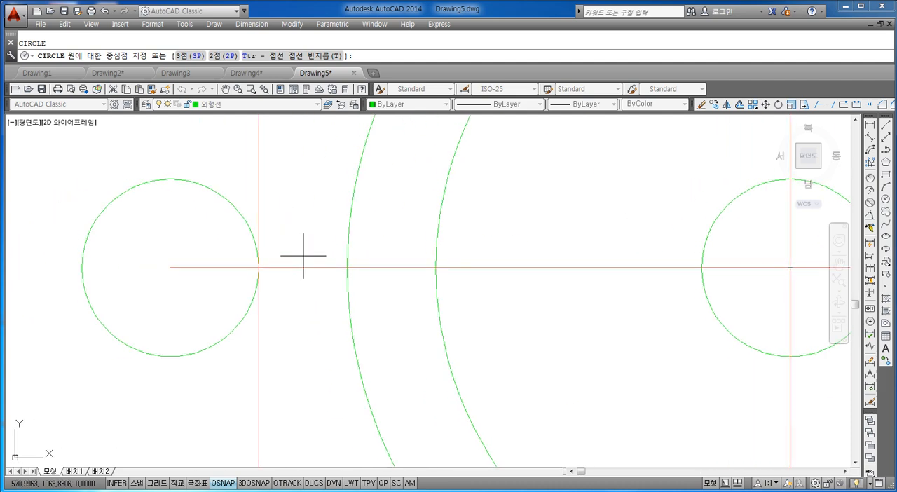
click(259, 268)
scroll(256, 266, down, 8)
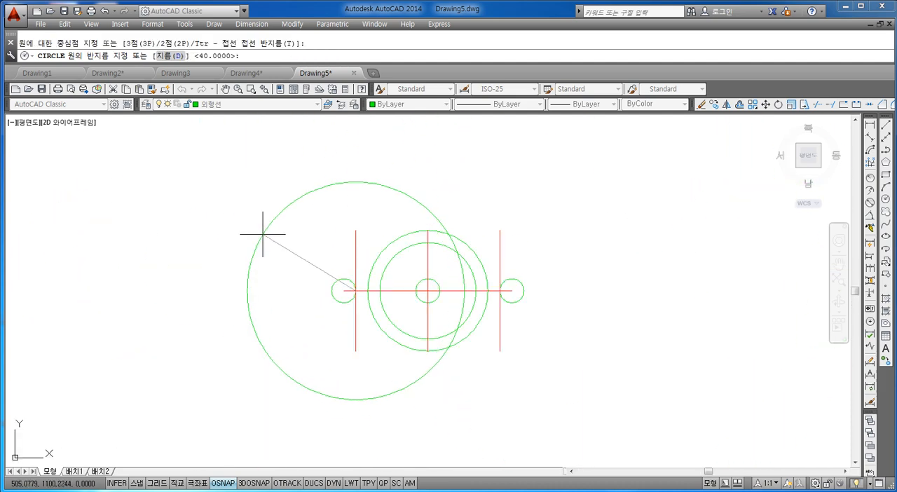
text(24)
key(Return)
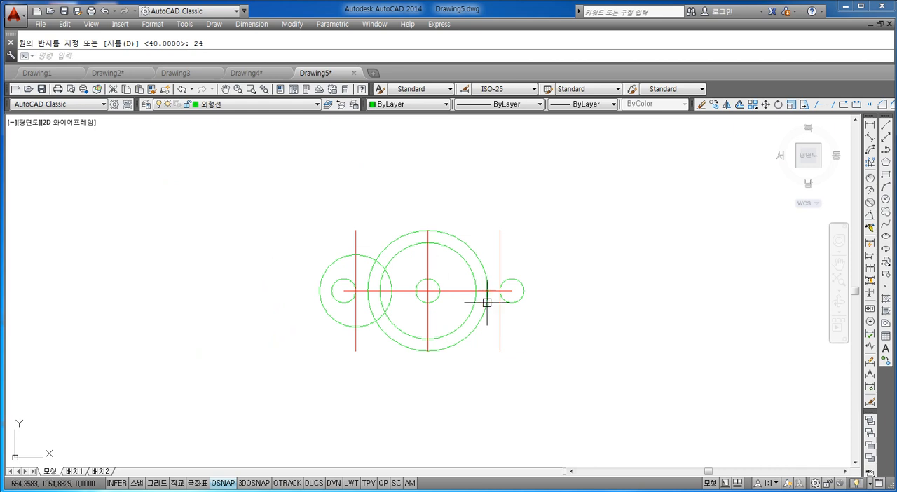
Draw a circle of radius 24 centered where the right offset line crosses the horizontal centerline.
scroll(488, 286, up, 3)
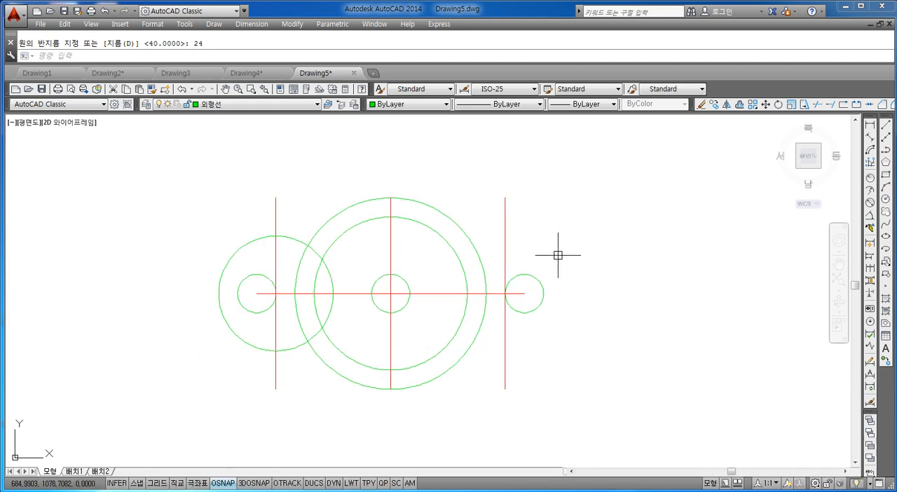
key(Escape)
text(c)
key(Return)
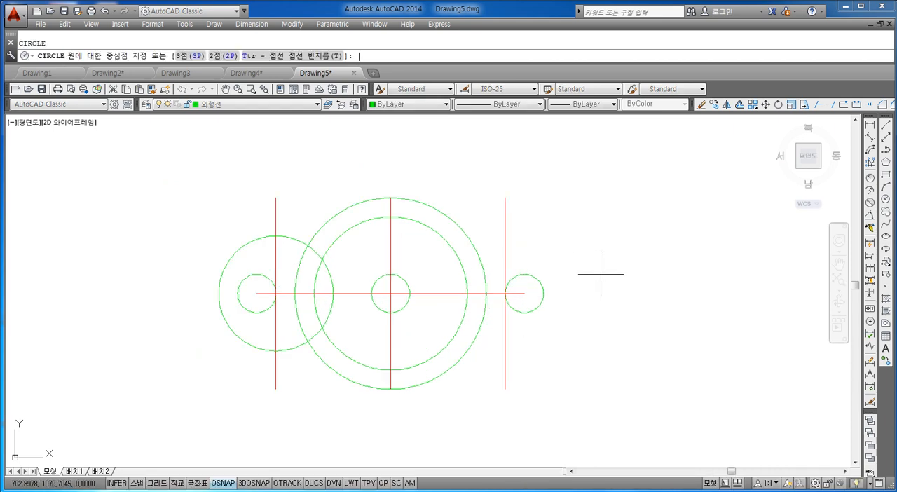
scroll(519, 303, up, 6)
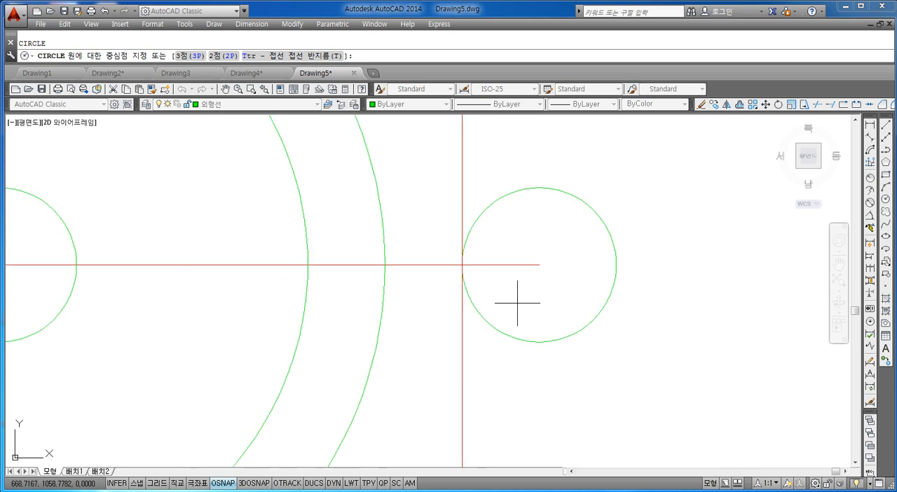
click(462, 265)
scroll(461, 262, down, 6)
text(24)
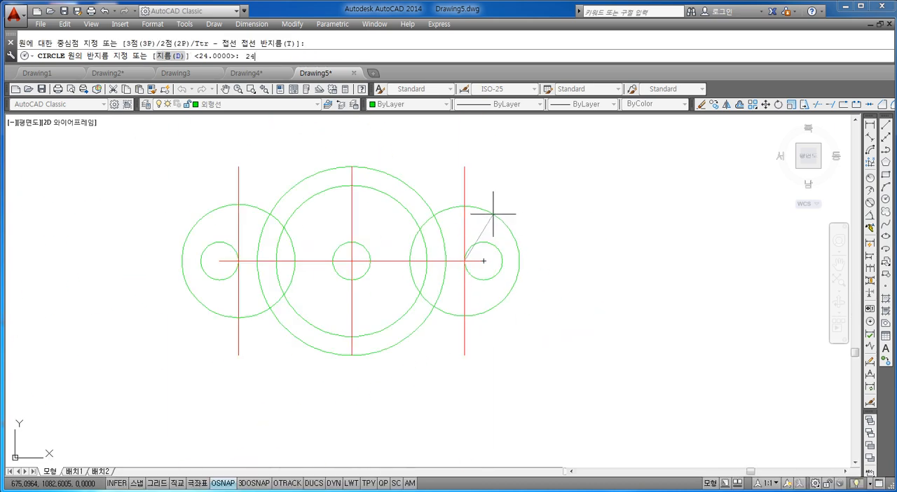
key(Return)
key(Escape)
Delete the right offset vertical line.
mouse_move(491, 254)
middle_down()
mouse_move(441, 290)
mouse_move(464, 272)
middle_up()
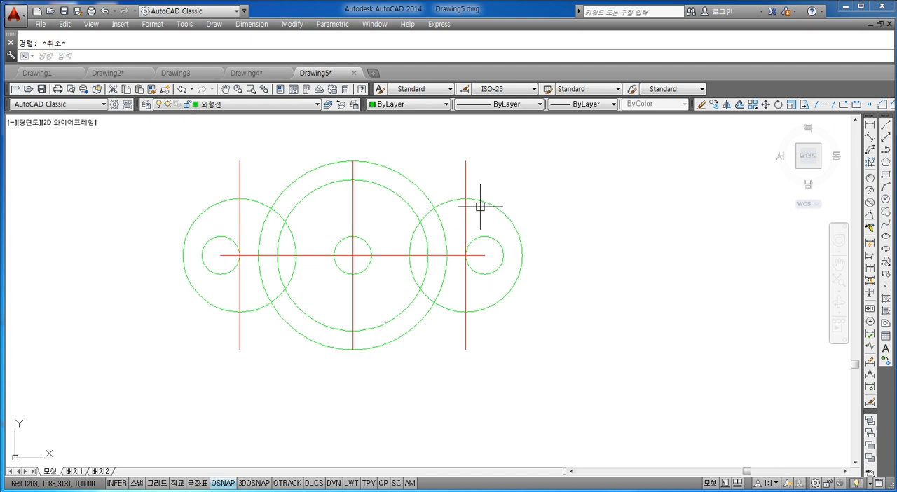
click(483, 161)
click(462, 171)
key(Delete)
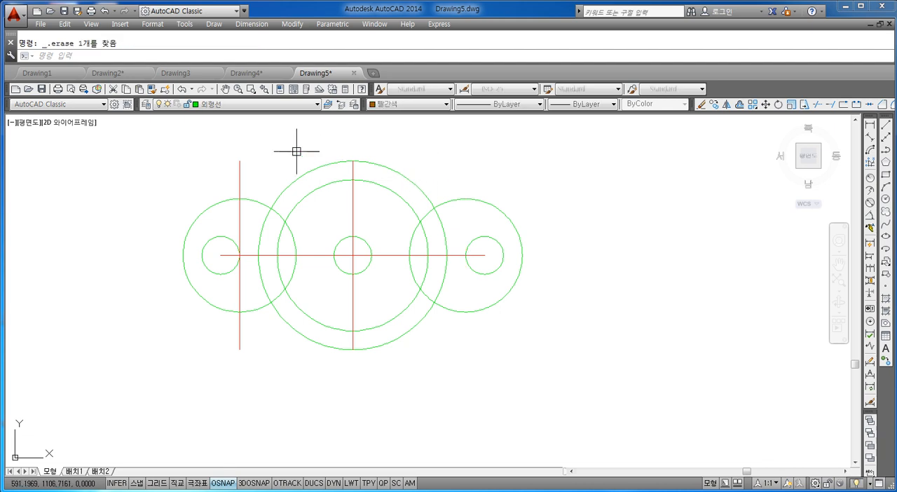
Delete the left offset vertical line.
click(275, 148)
click(225, 170)
key(Delete)
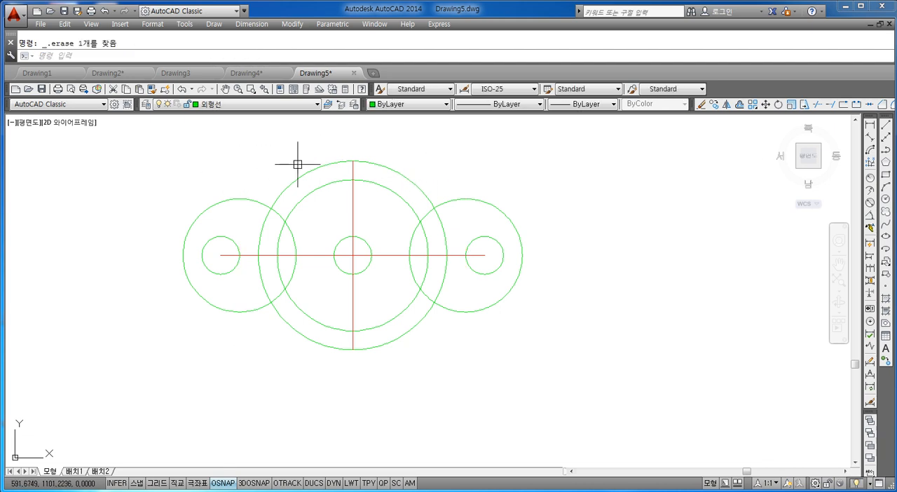
click(481, 152)
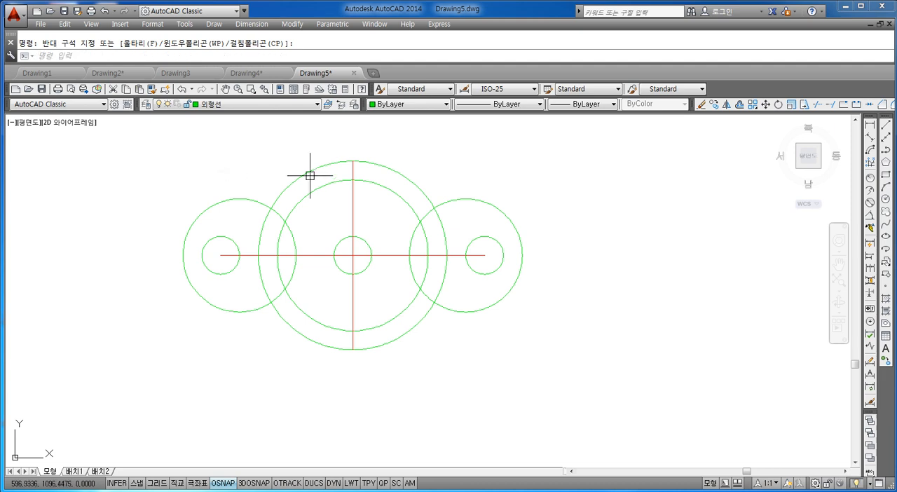
key(Escape)
middle_drag(507, 276, 529, 294)
middle_drag(440, 250, 485, 248)
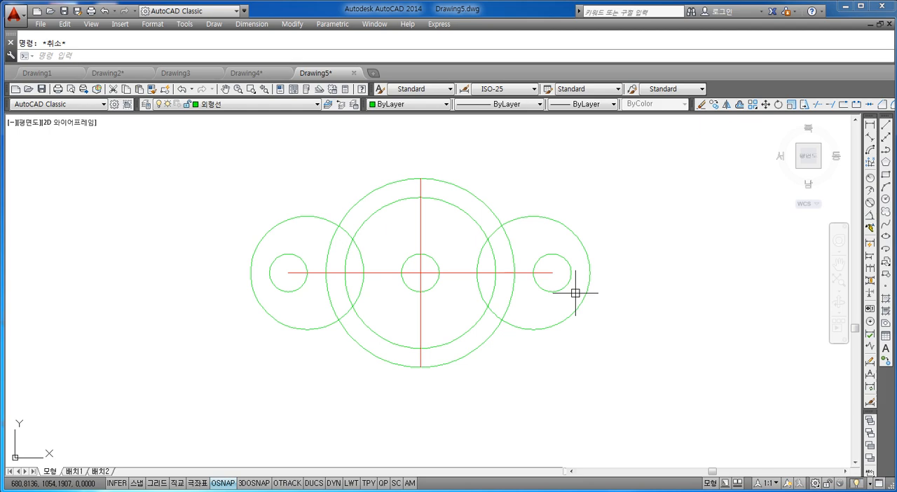
scroll(576, 292, up, 6)
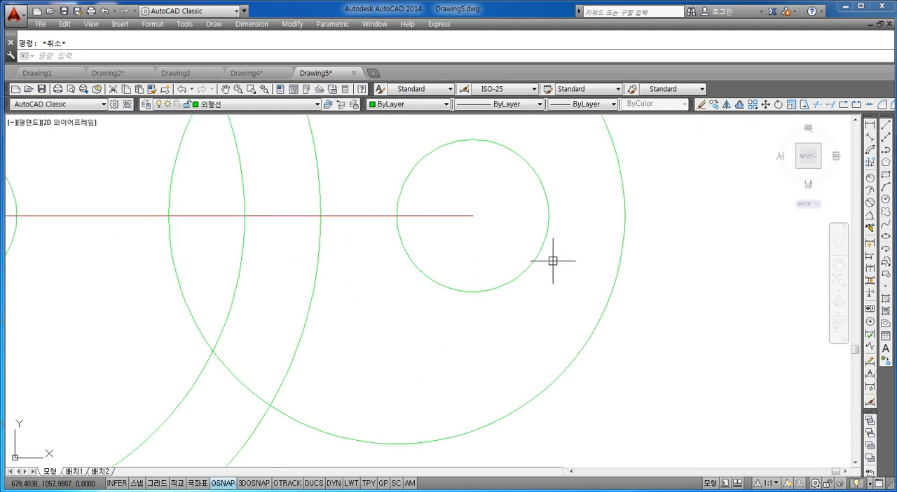
click(546, 272)
click(510, 312)
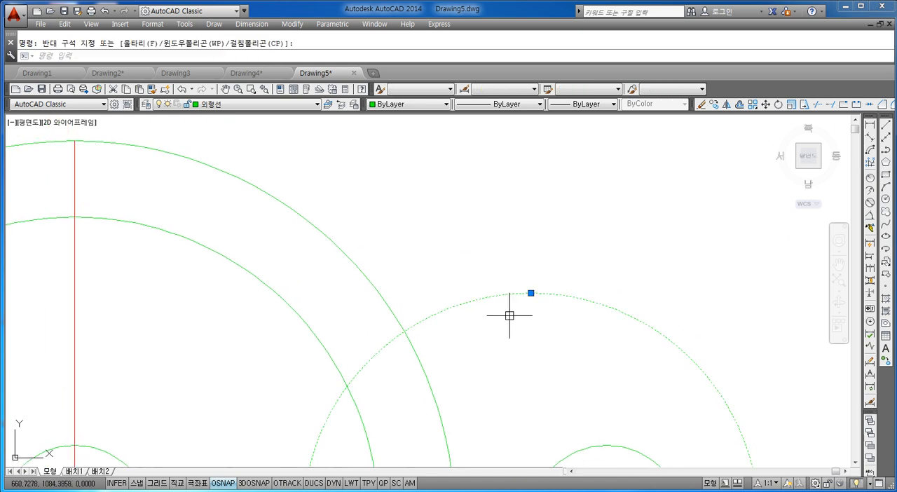
click(317, 157)
click(291, 226)
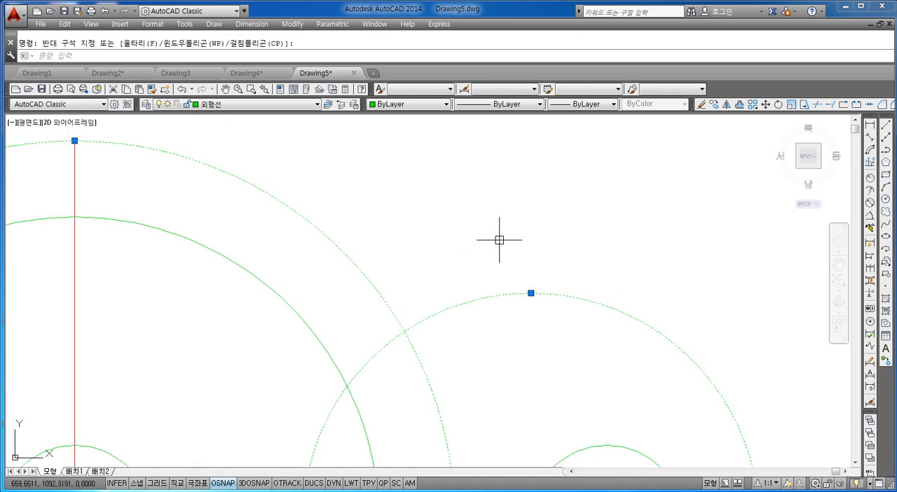
scroll(468, 244, down, 5)
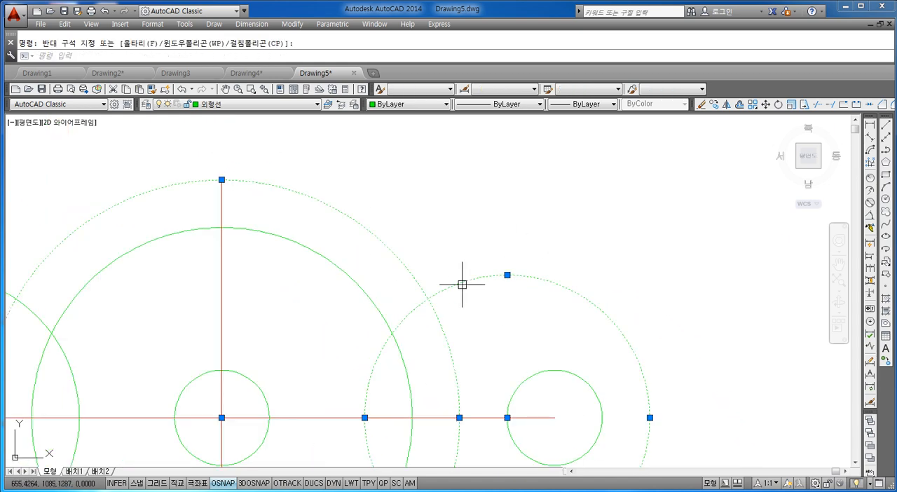
key(Escape)
middle_drag(495, 338, 484, 268)
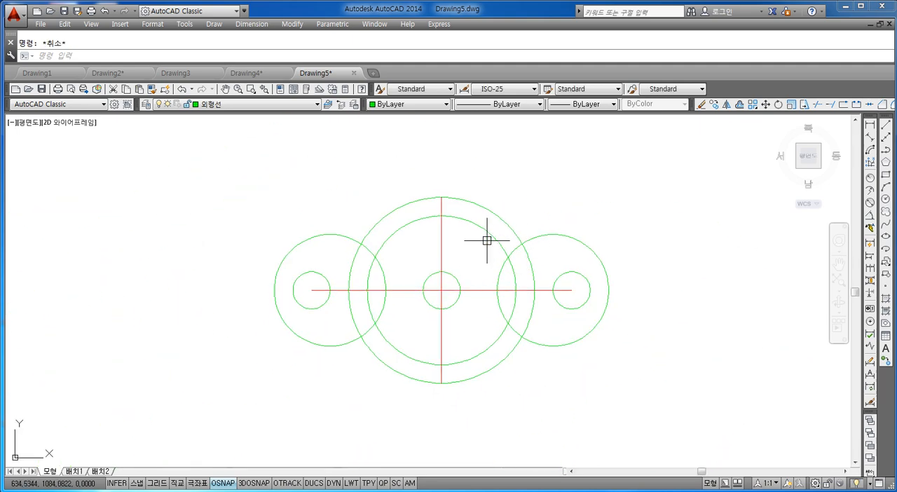
Draw a radius 80 circle tangent to the upper sides of the right radius 24 circle and the outer central circle.
scroll(486, 240, up, 2)
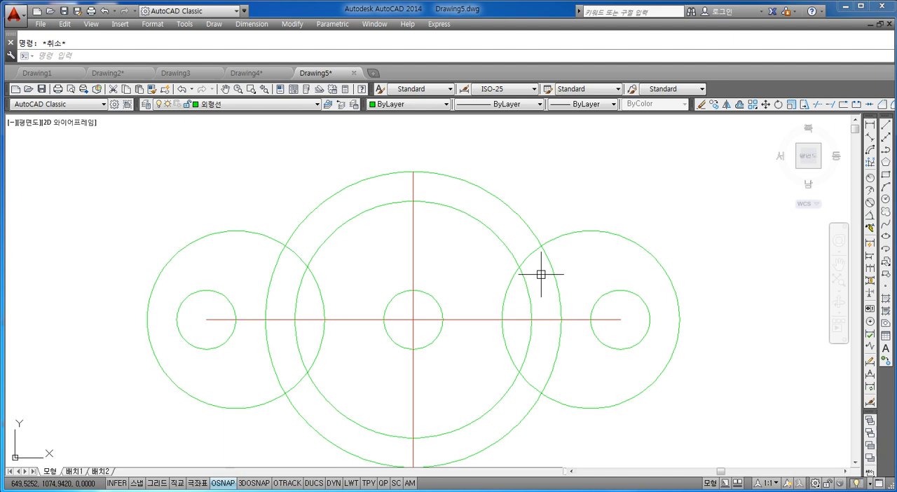
middle_drag(548, 244, 545, 286)
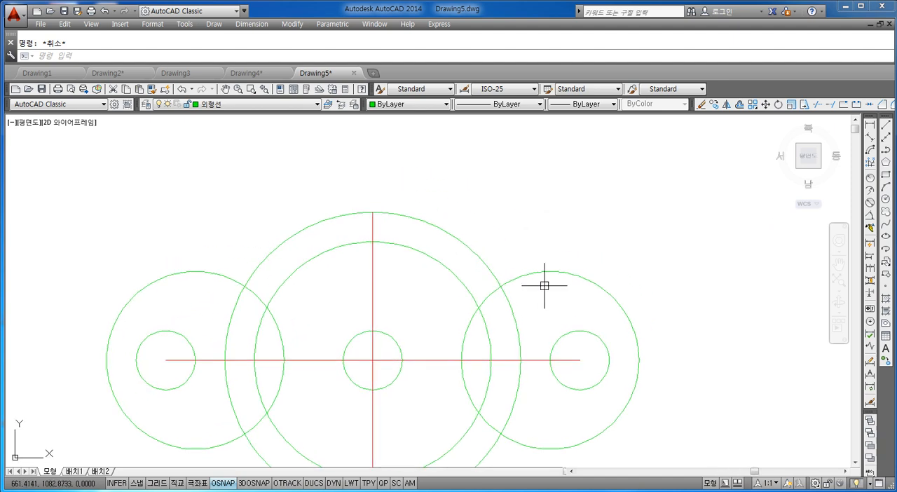
text(c)
key(Return)
text(t)
key(Return)
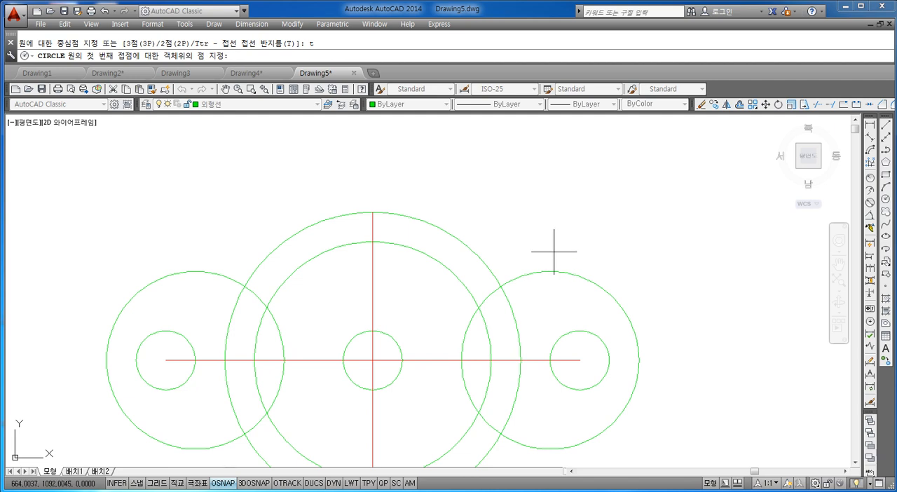
click(549, 271)
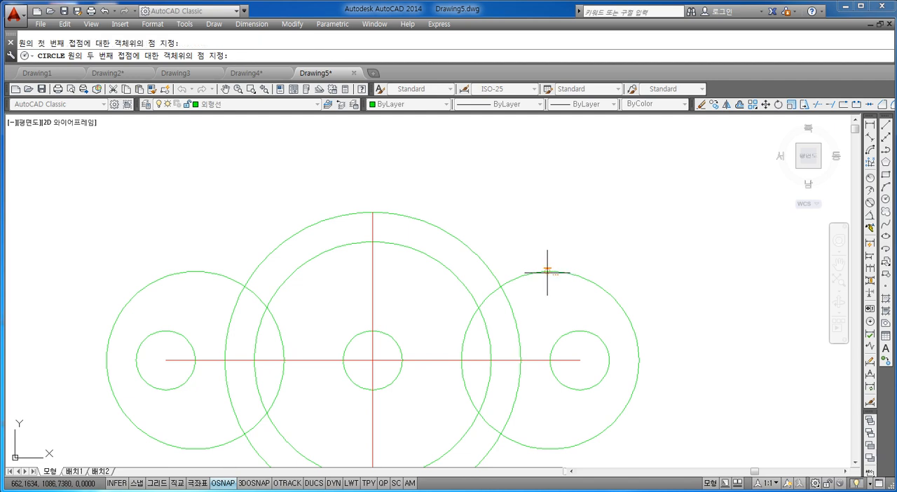
click(463, 241)
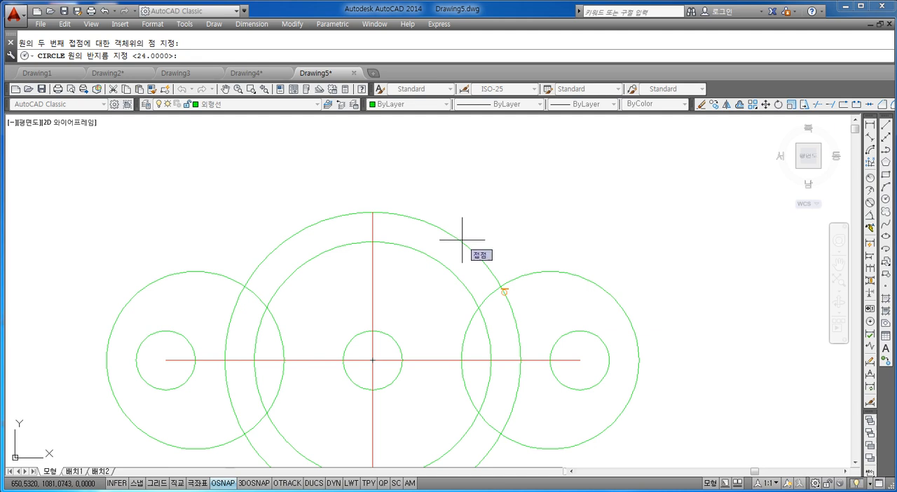
text(80)
key(Return)
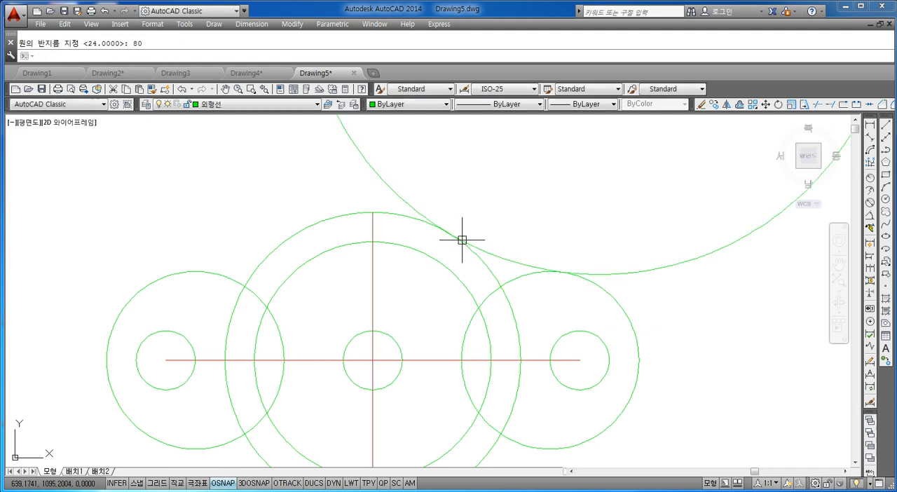
scroll(477, 244, down, 3)
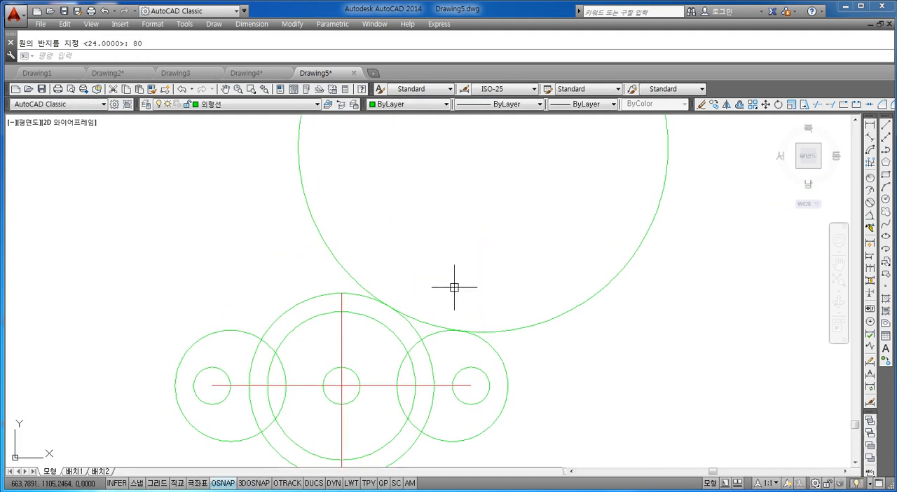
Trim the radius 80 circle to the short arc between the outer central circle and the right side circle.
scroll(400, 316, up, 4)
scroll(404, 314, down, 4)
mouse_move(473, 314)
middle_down()
mouse_move(469, 274)
mouse_move(454, 257)
middle_up()
scroll(455, 258, up, 2)
scroll(454, 257, up, 2)
scroll(426, 258, down, 3)
key(Escape)
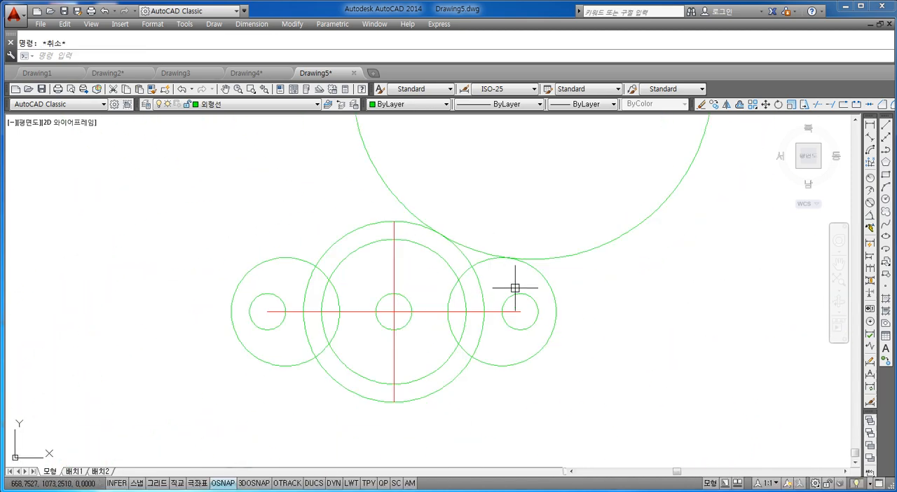
text(tr)
key(Return)
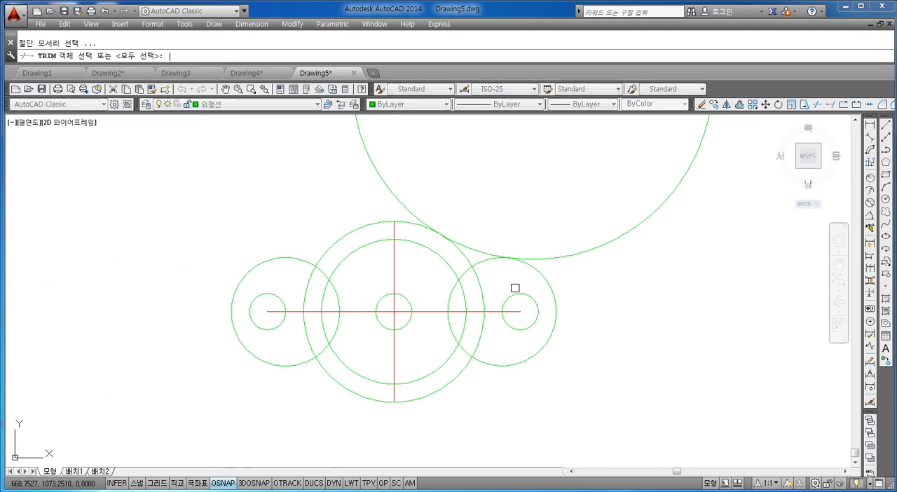
key(Return)
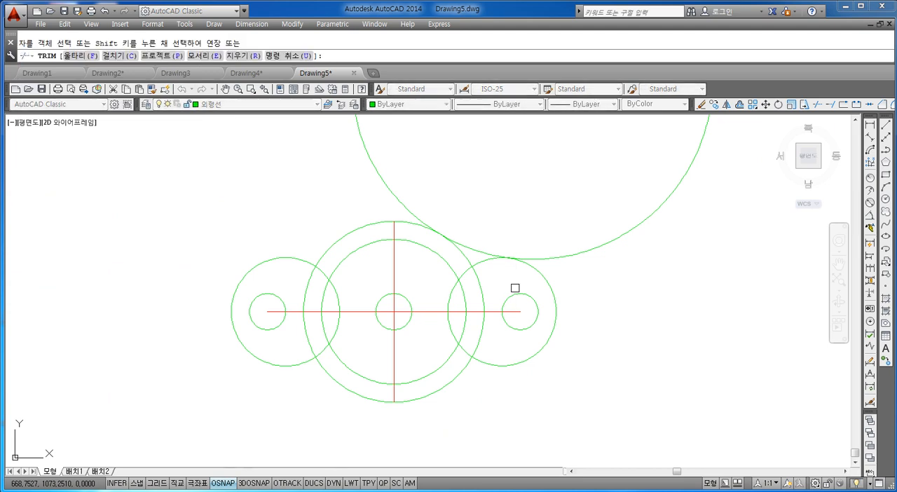
click(573, 255)
key(Escape)
scroll(484, 265, up, 4)
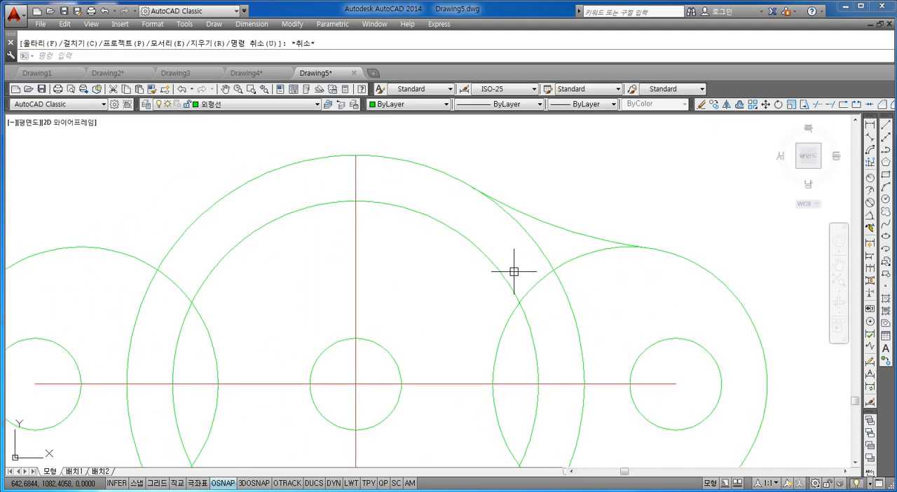
scroll(620, 262, down, 5)
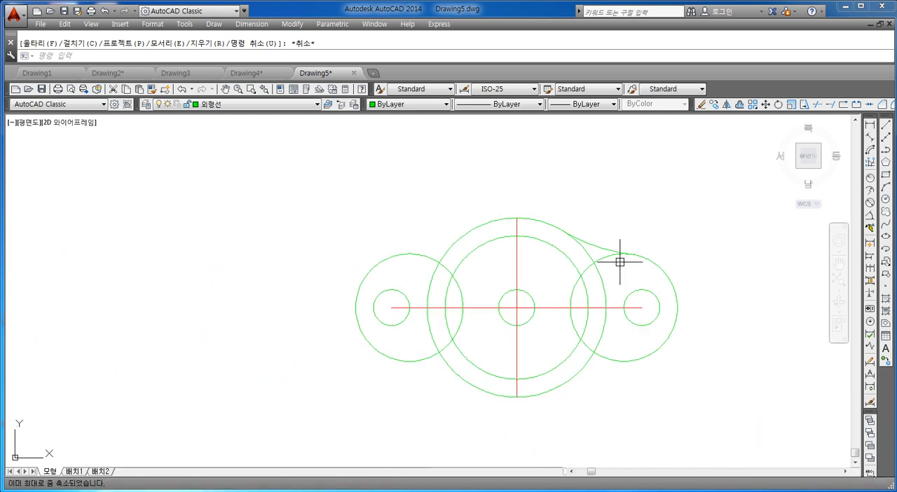
middle_drag(630, 280, 582, 291)
key(Escape)
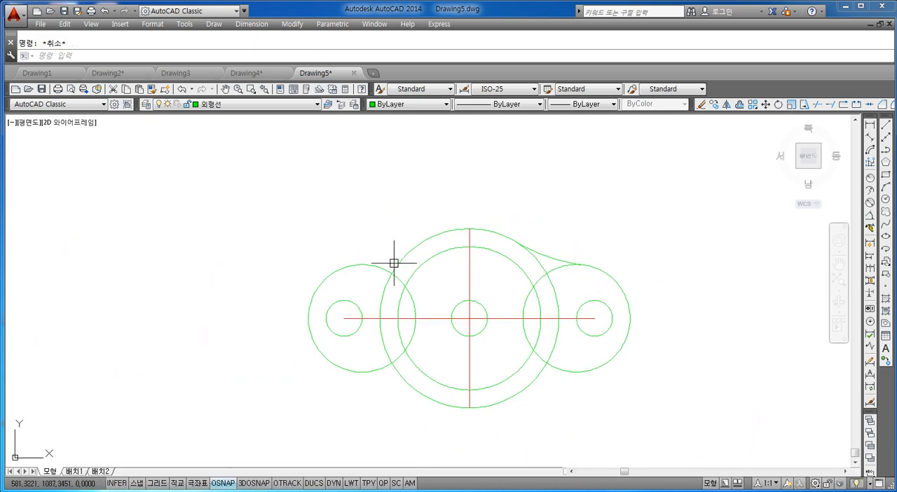
Fillet the upper sides of the left radius 24 circle and the outer central circle with radius 80 and no trimming.
mouse_move(461, 270)
middle_down()
mouse_move(408, 268)
mouse_move(412, 286)
middle_up()
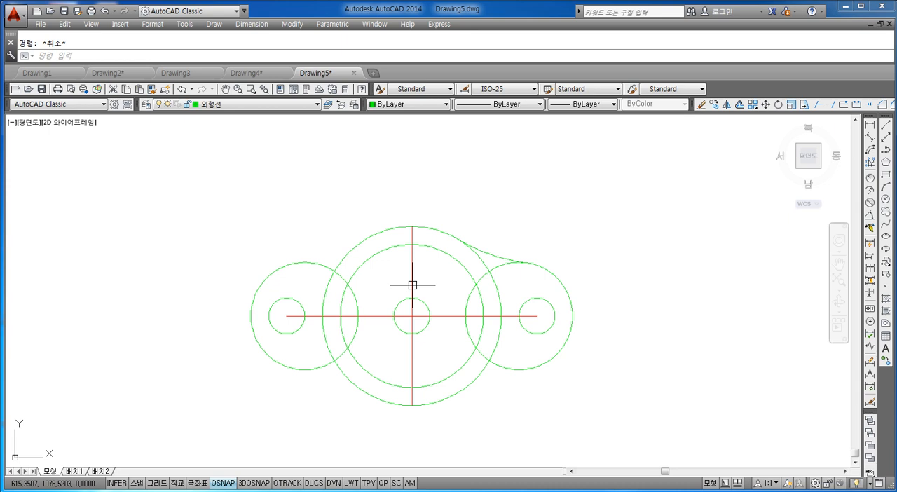
text(f)
key(Return)
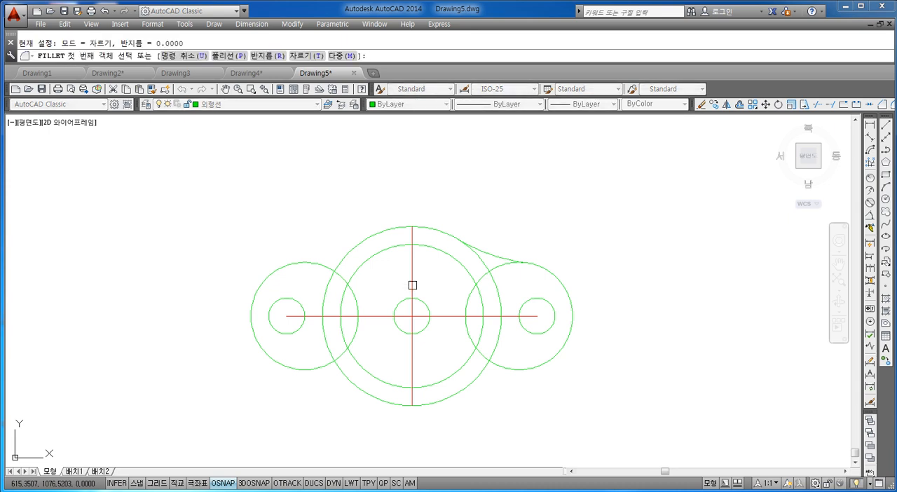
text(r)
key(Return)
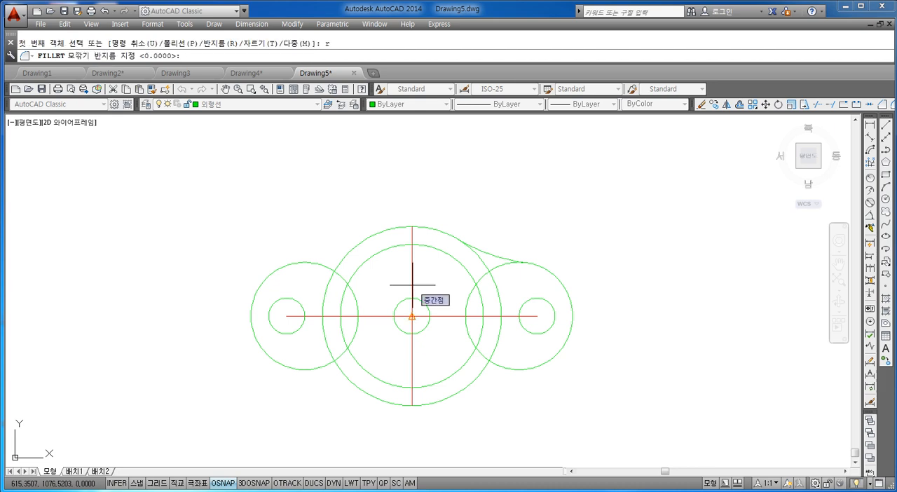
text(80)
key(Return)
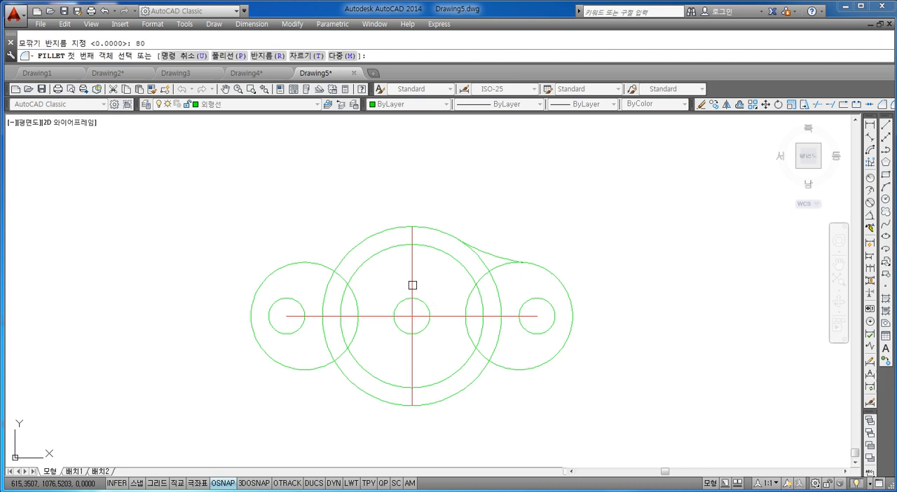
text(t)
key(Return)
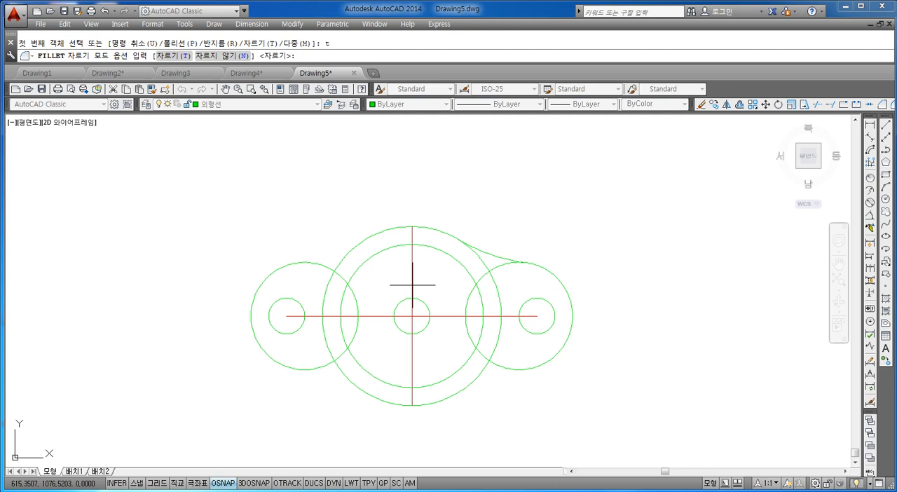
text(n)
key(Return)
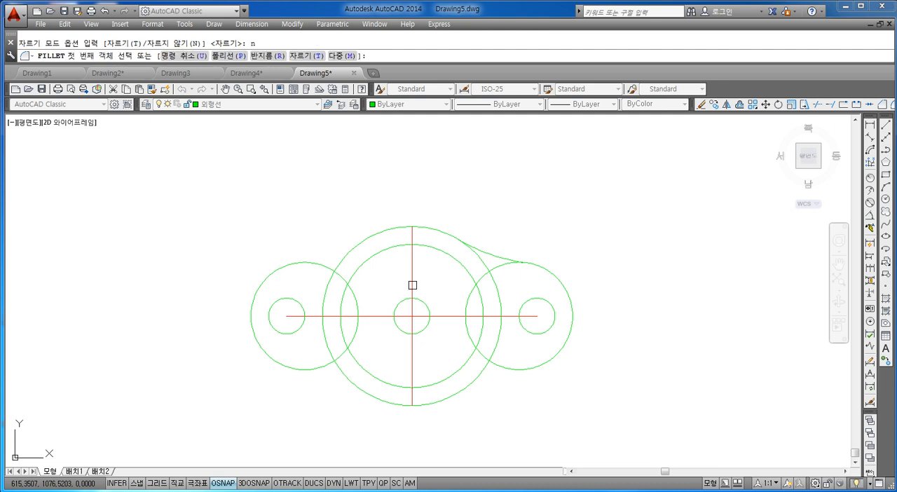
scroll(329, 285, up, 2)
click(331, 274)
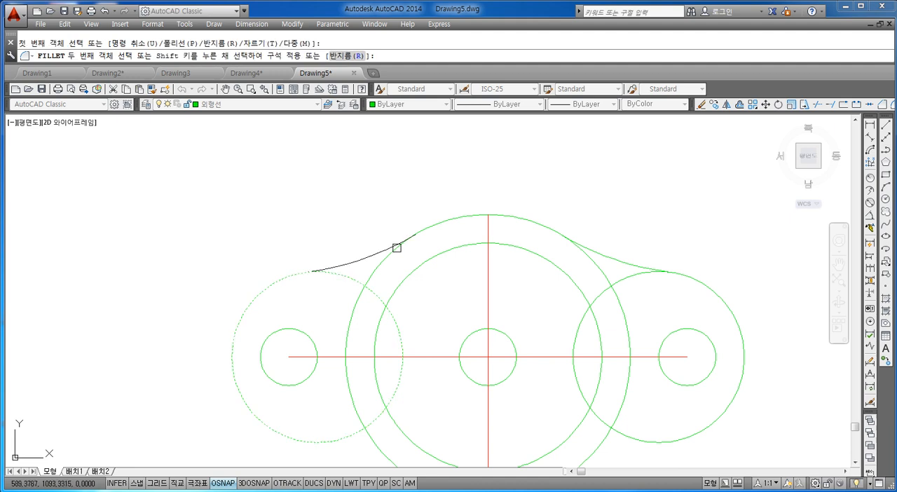
click(397, 248)
Fillet the lower sides of the left radius 24 circle and the outer central circle with the same radius.
middle_drag(388, 329, 316, 260)
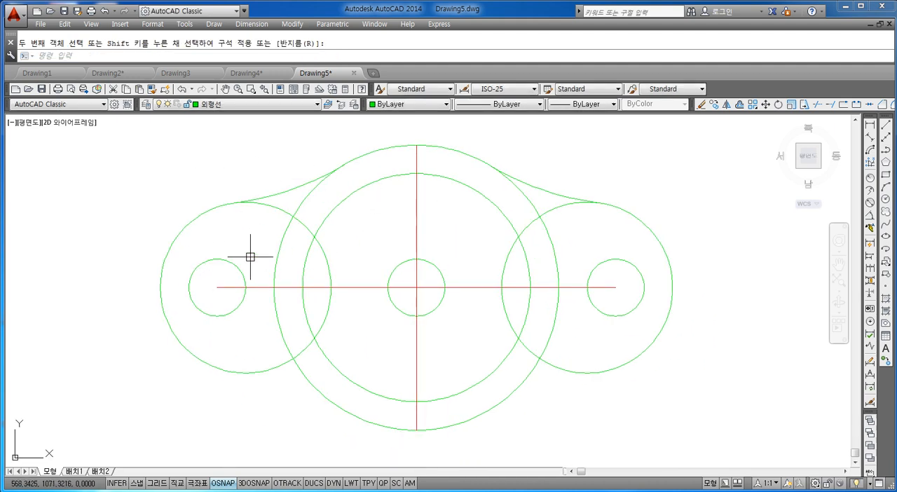
key(space)
click(254, 370)
click(316, 395)
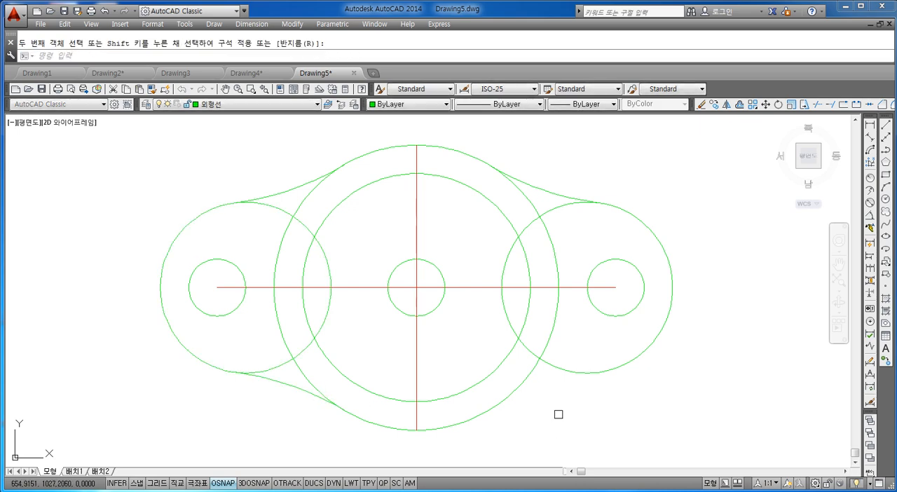
Fillet the lower sides of the outer central circle and the right radius 24 circle with the same radius.
key(space)
click(517, 394)
click(575, 374)
scroll(651, 332, down, 2)
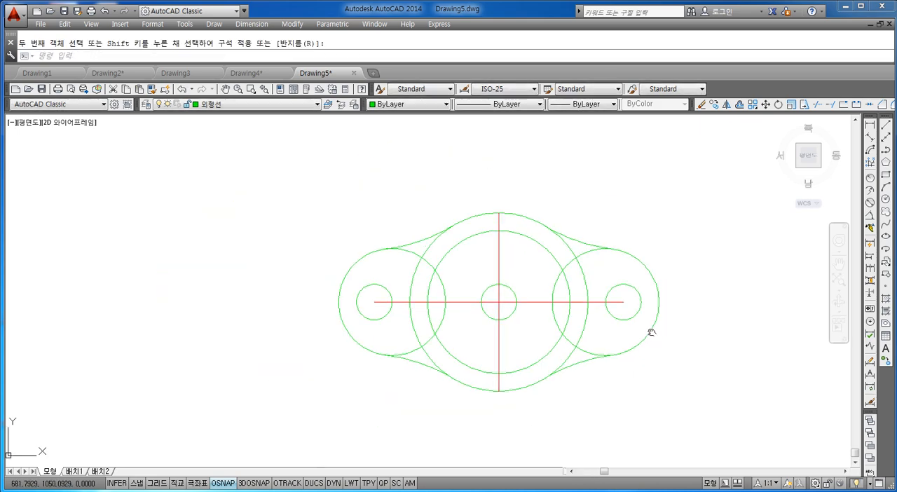
key(Escape)
mouse_move(651, 332)
middle_down()
mouse_move(524, 313)
mouse_move(519, 322)
middle_up()
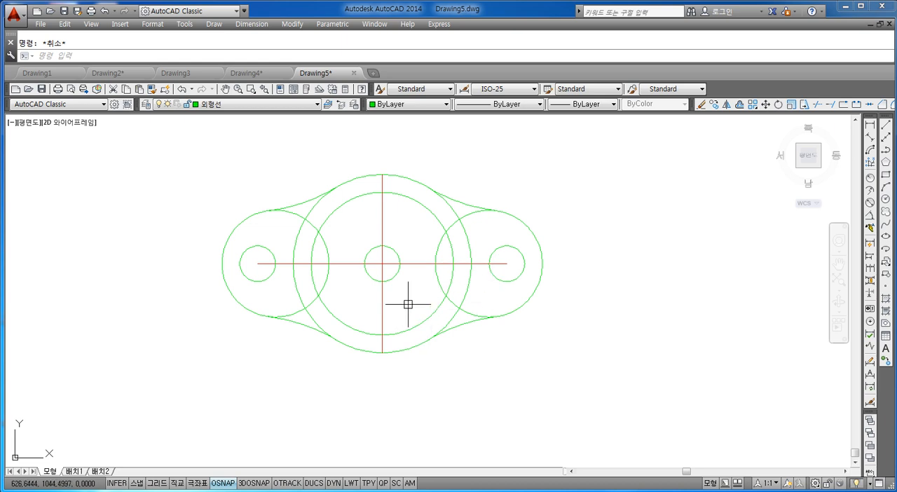
click(191, 106)
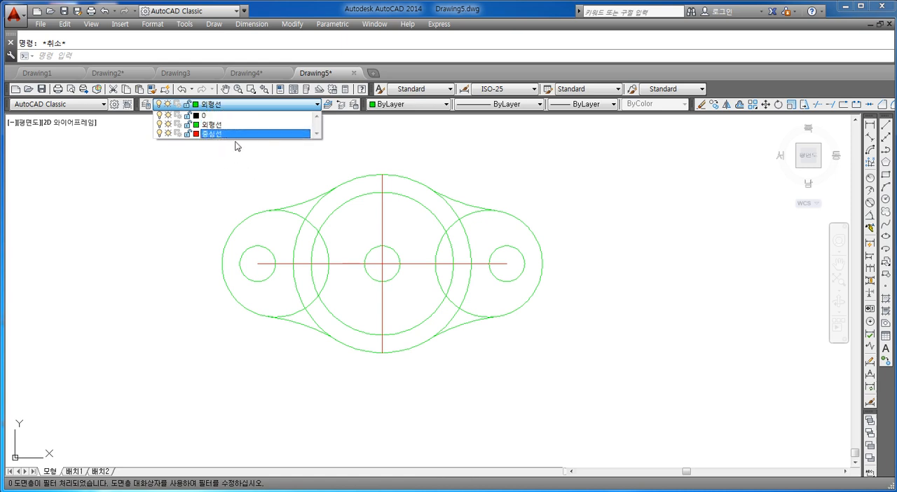
click(450, 263)
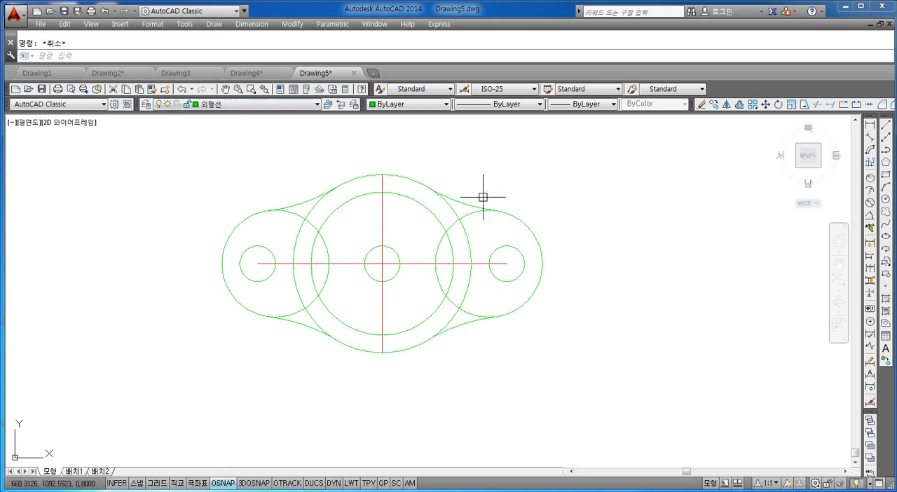
middle_drag(403, 235, 404, 254)
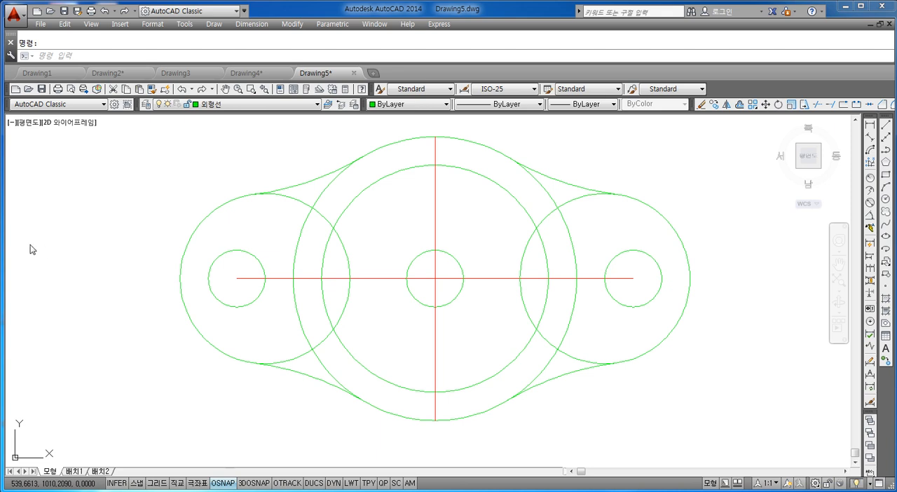
click(147, 104)
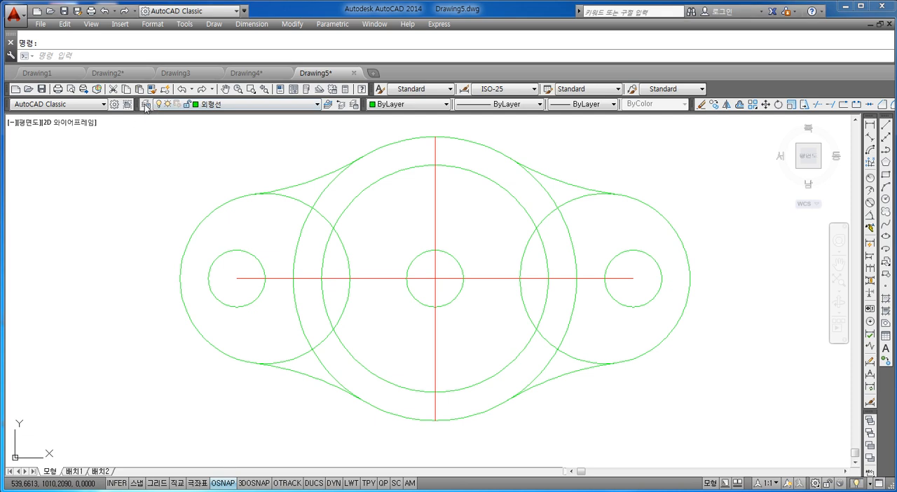
key(Escape)
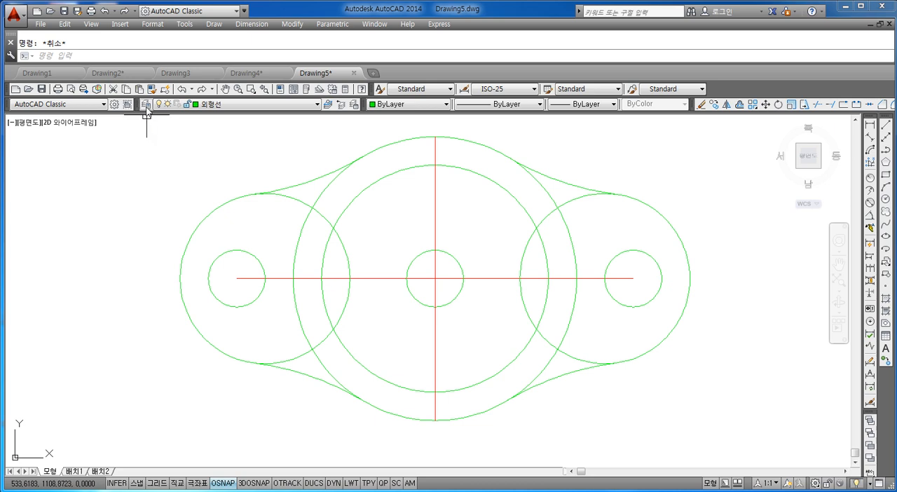
click(147, 105)
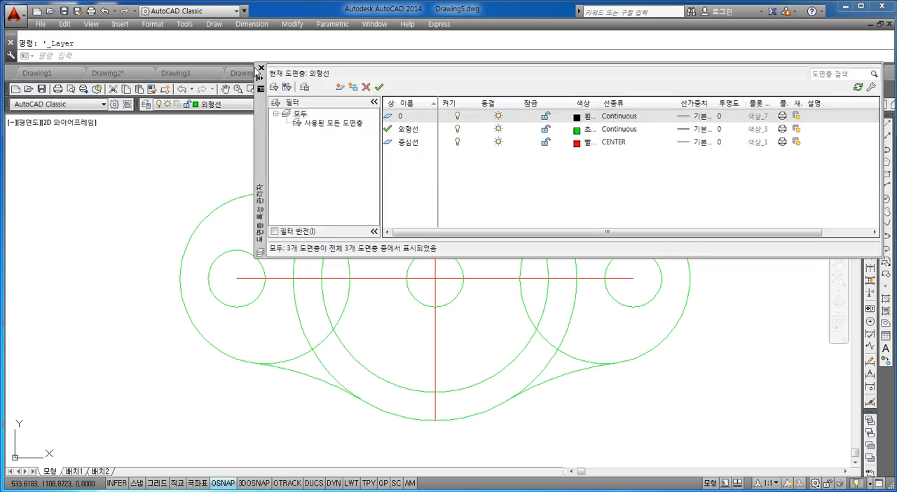
click(260, 68)
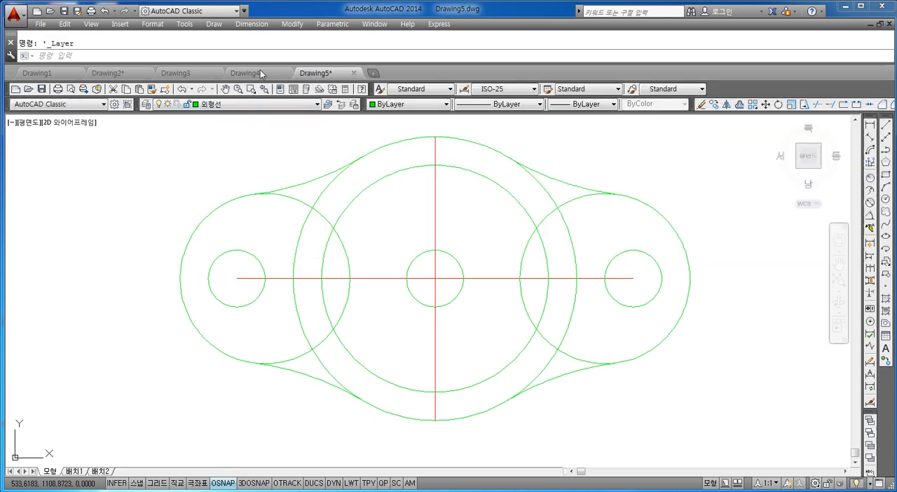
Create a new layer named 가상선 in the layer manager and set its color to red.
click(147, 105)
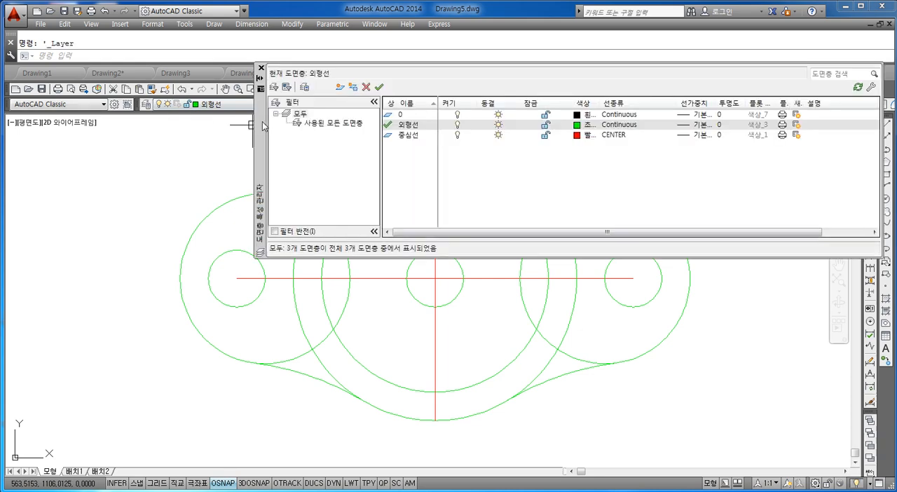
drag(173, 169, 78, 171)
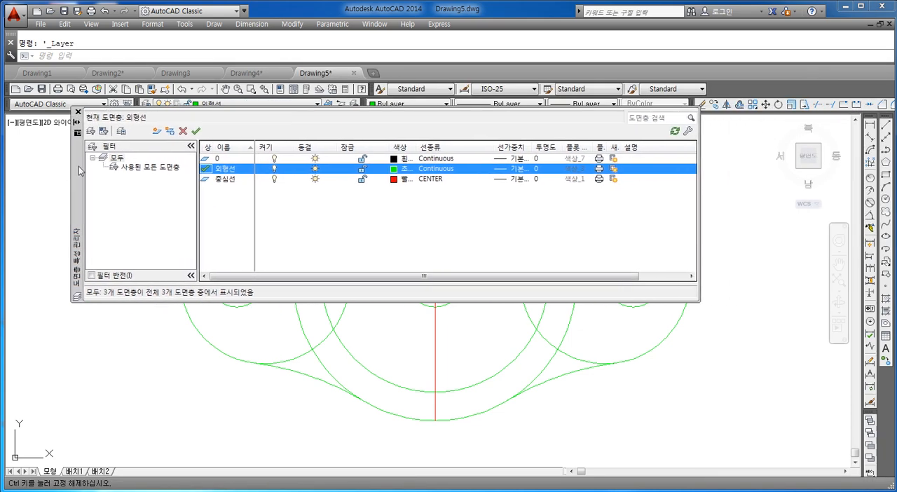
click(158, 132)
key(BackSpace)
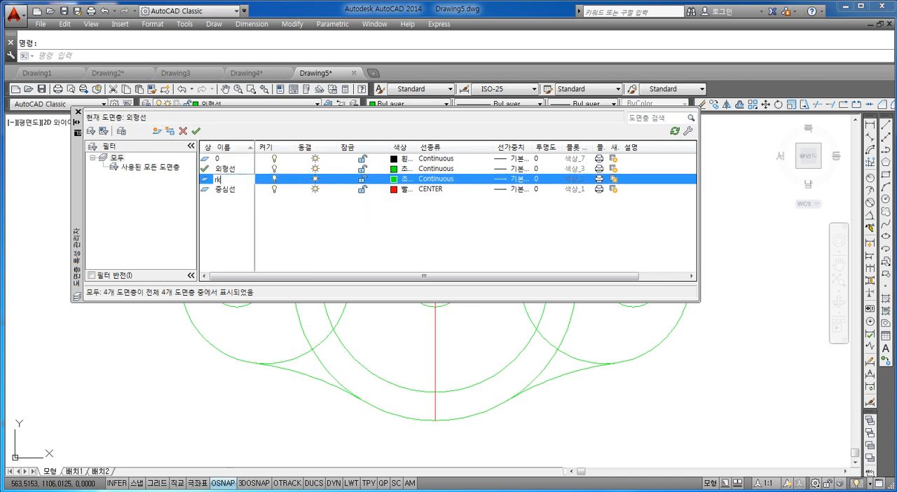
text(가상서)
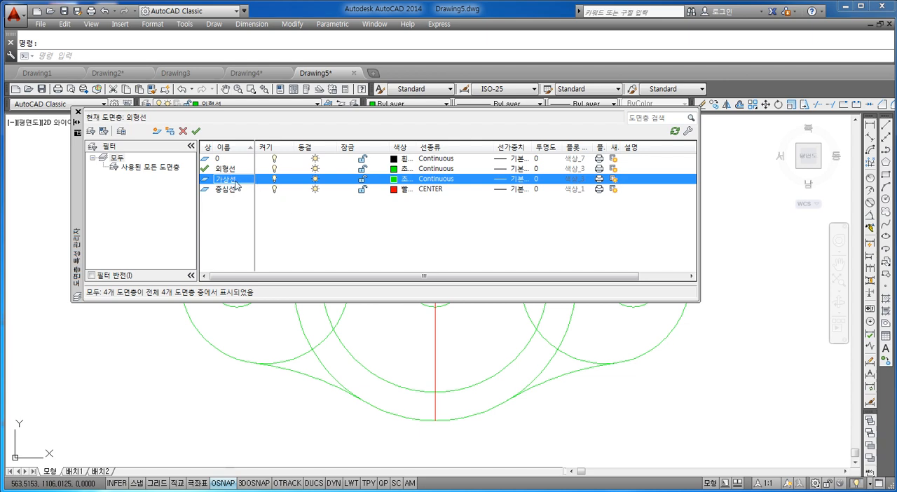
click(404, 181)
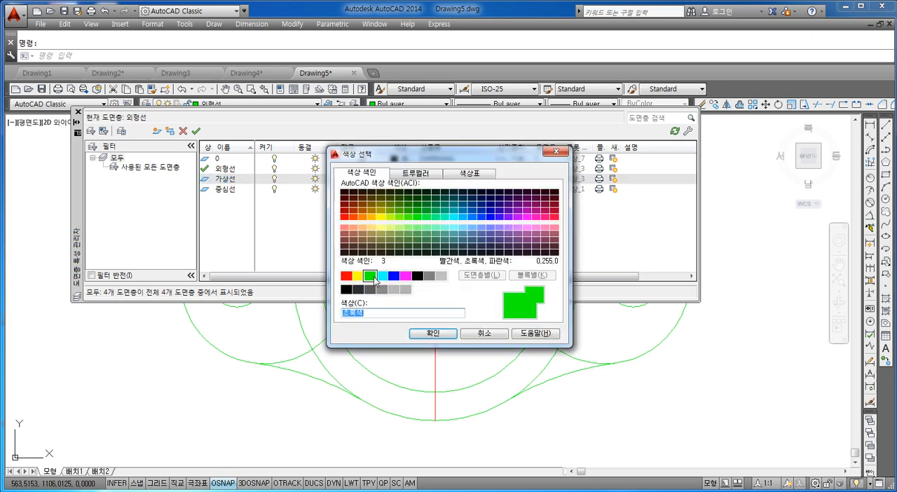
click(347, 275)
click(442, 338)
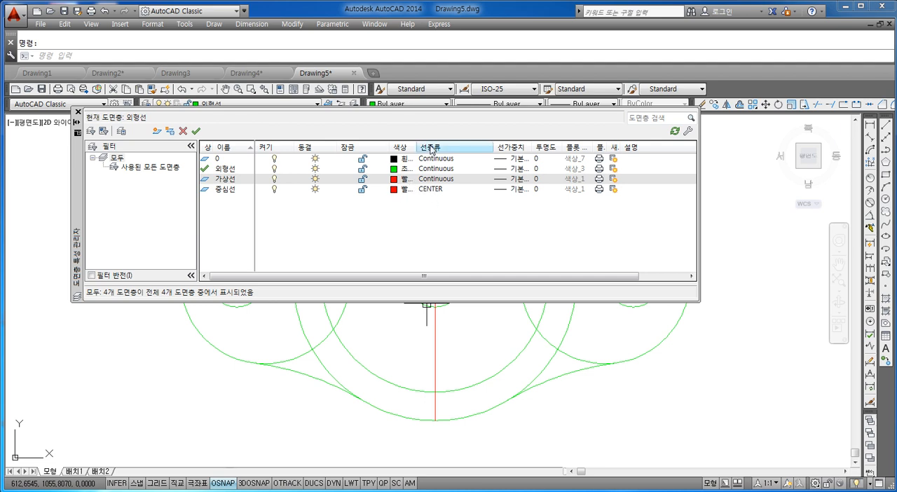
Load the PHANTOM linetype from acadiso.lin and assign it to the 가상선 layer.
click(433, 182)
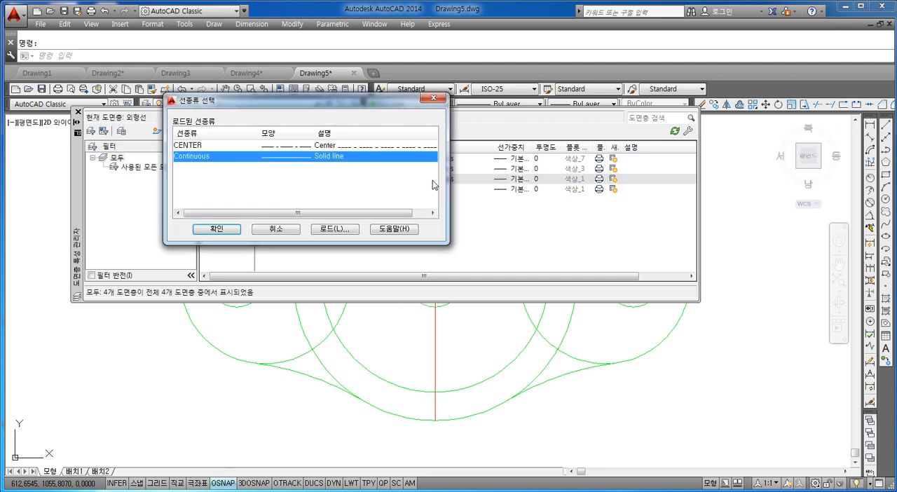
drag(303, 99, 490, 61)
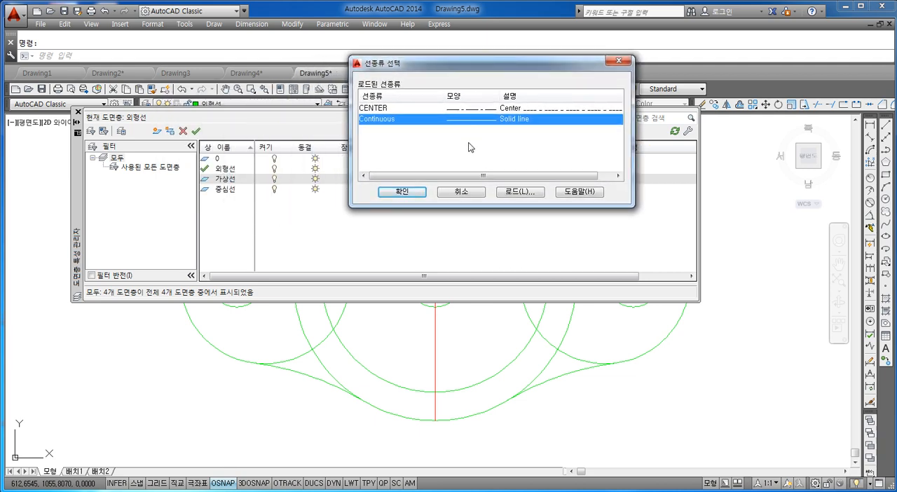
click(517, 192)
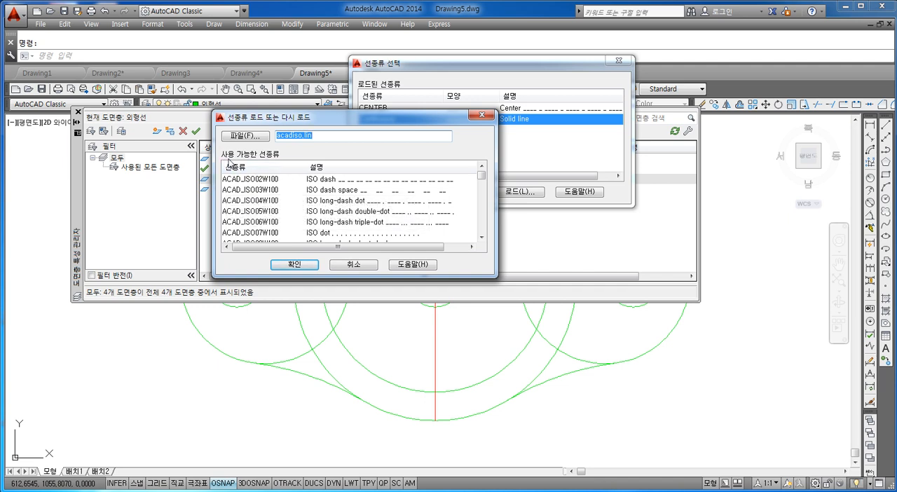
click(252, 191)
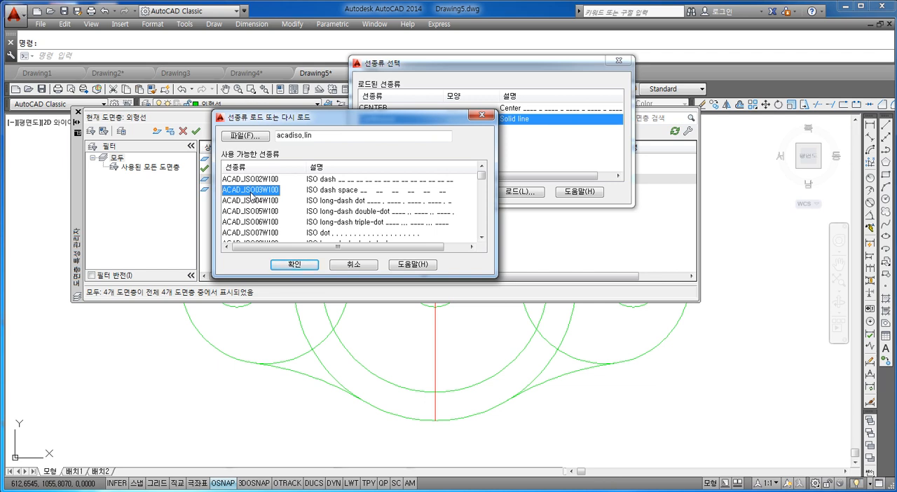
key(p)
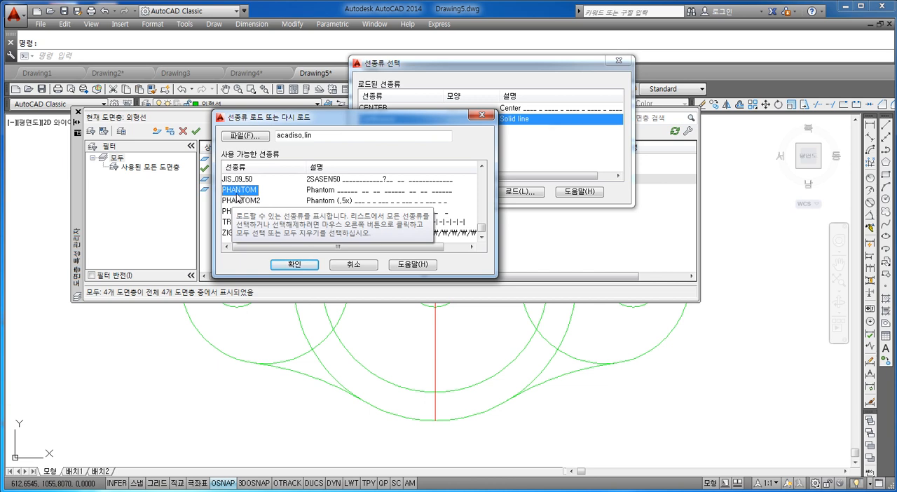
click(295, 264)
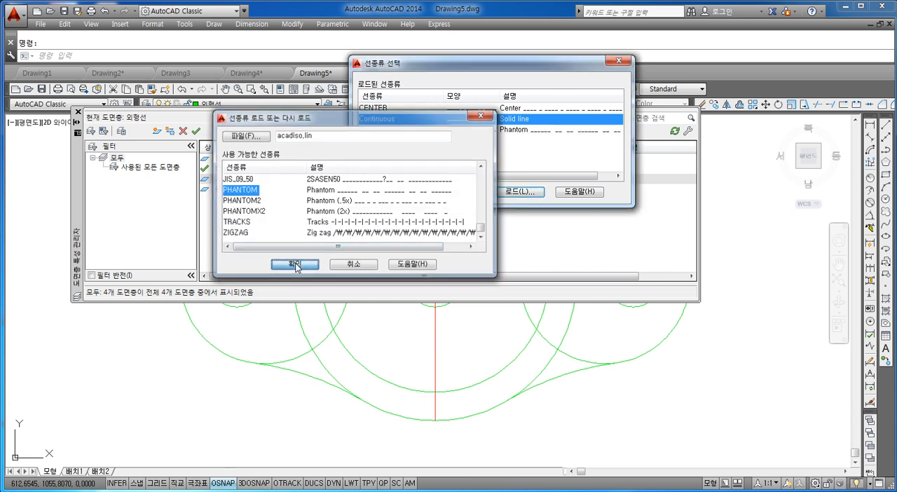
click(381, 132)
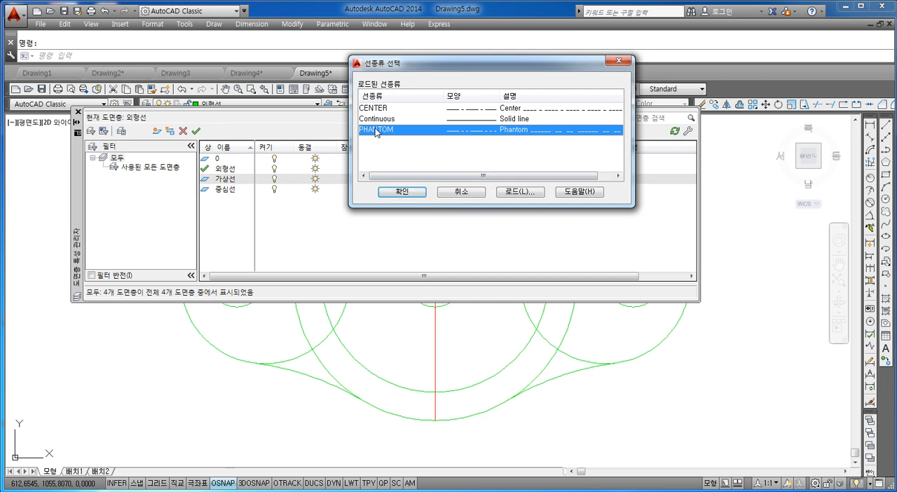
click(404, 192)
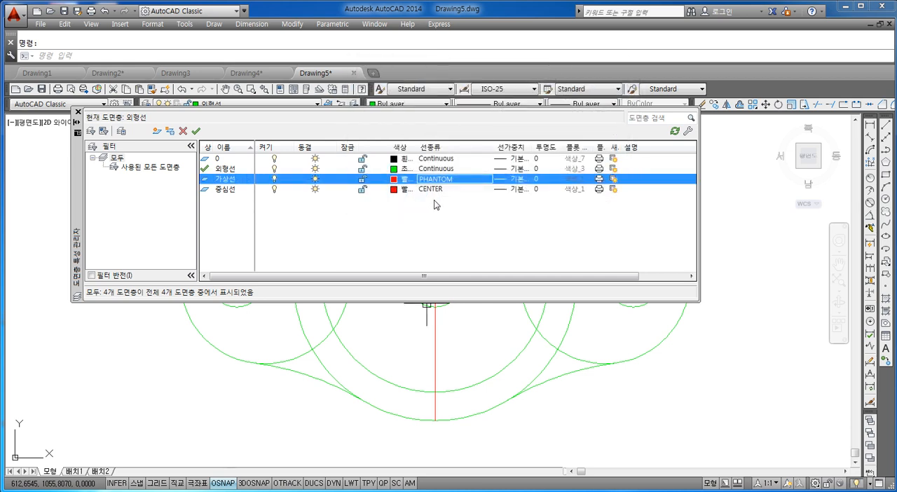
Check the linetypes assigned to the 가상선, 중심선 and 외형선 layers.
click(436, 179)
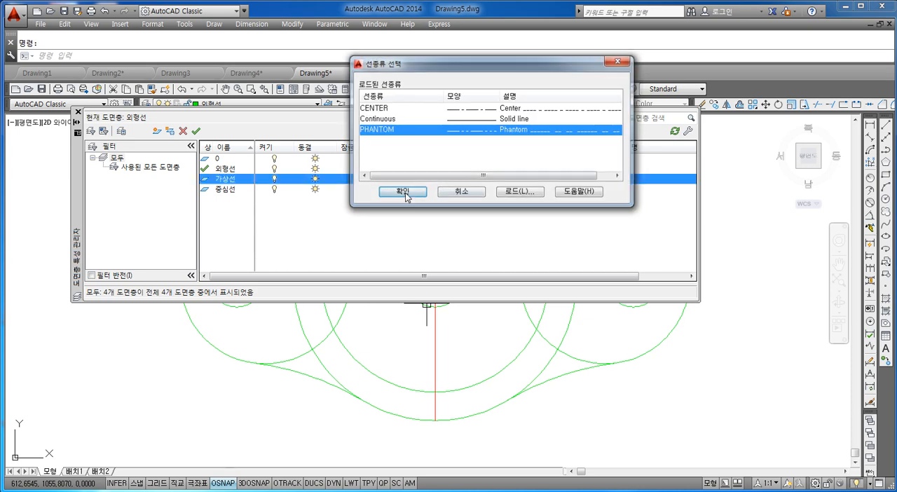
click(405, 193)
click(435, 189)
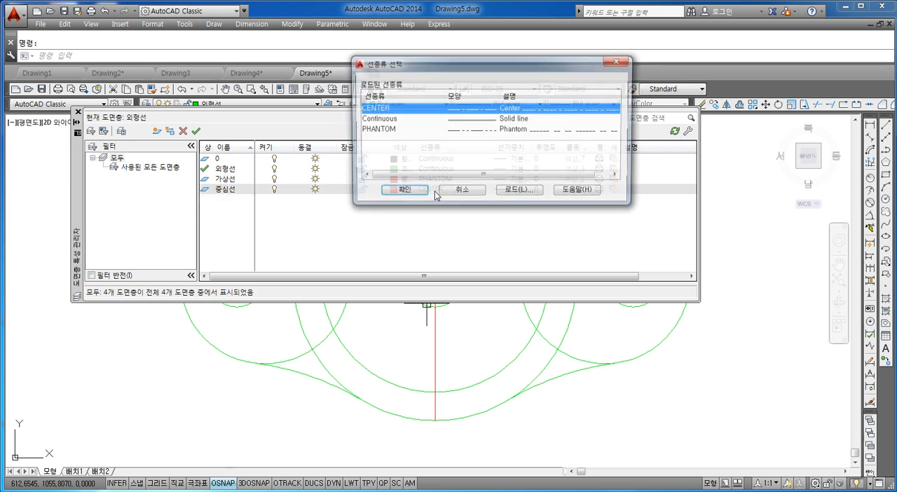
click(403, 192)
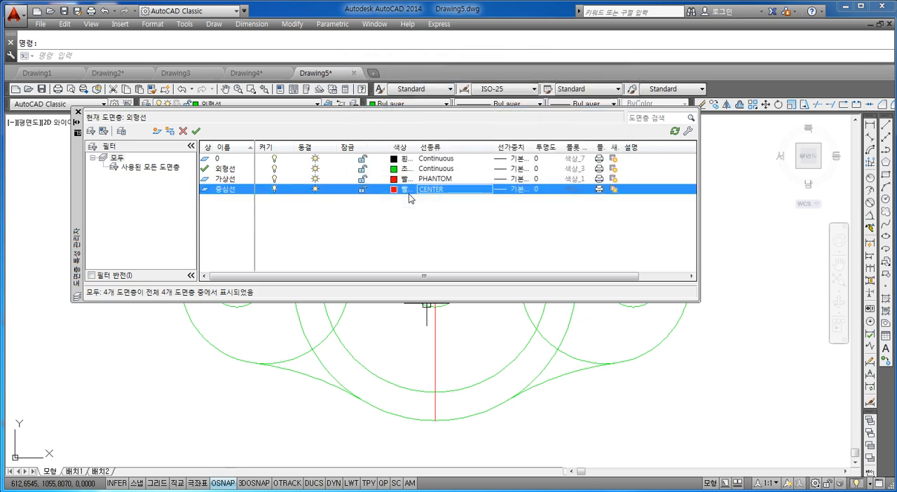
click(438, 169)
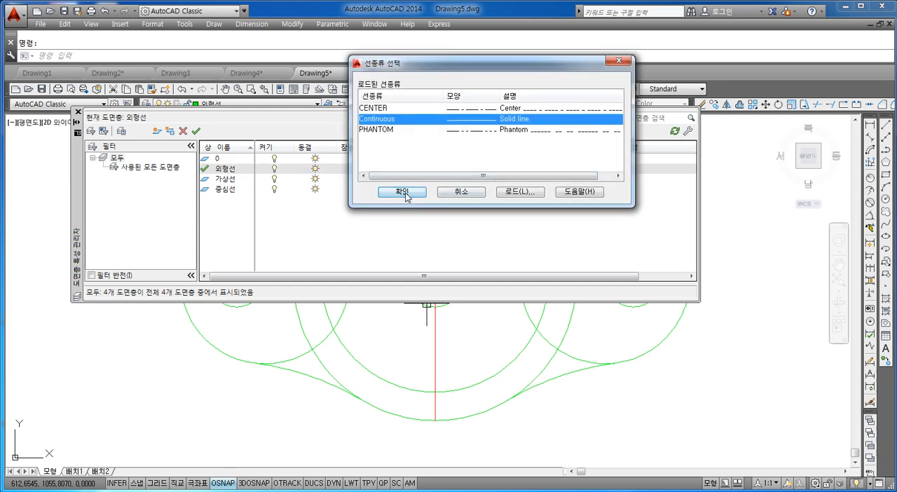
click(402, 192)
click(435, 179)
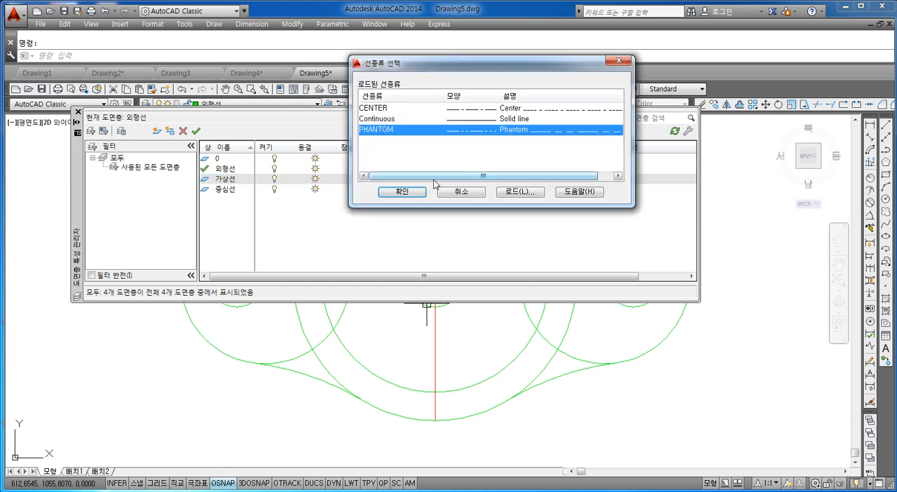
click(461, 192)
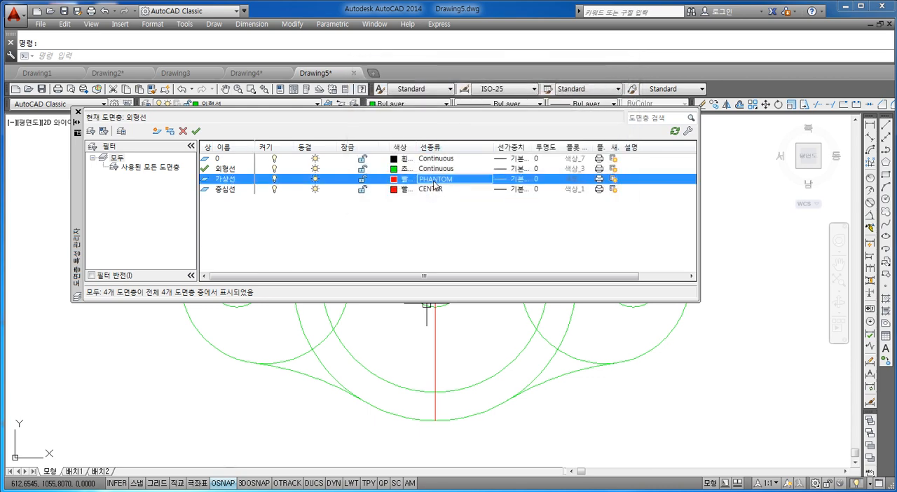
Reload the PHANTOM linetype for the 가상선 layer, reapply it, and close the layer manager.
click(436, 181)
click(514, 192)
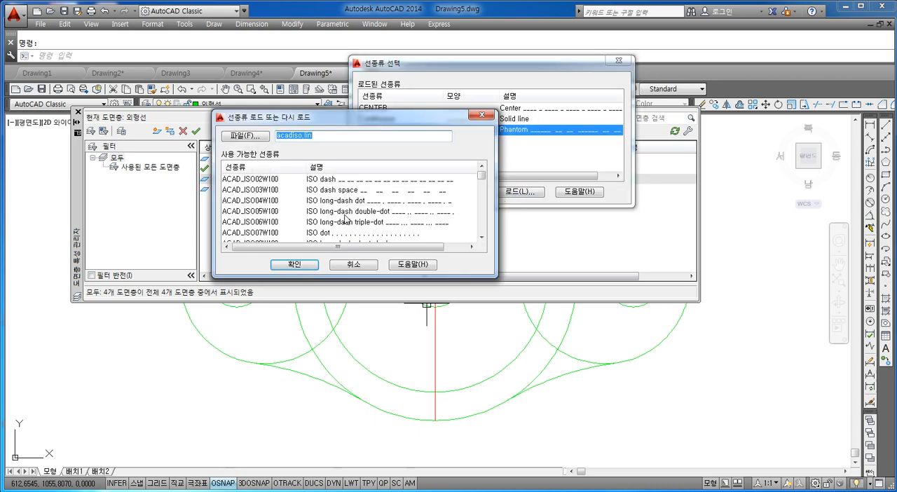
click(249, 191)
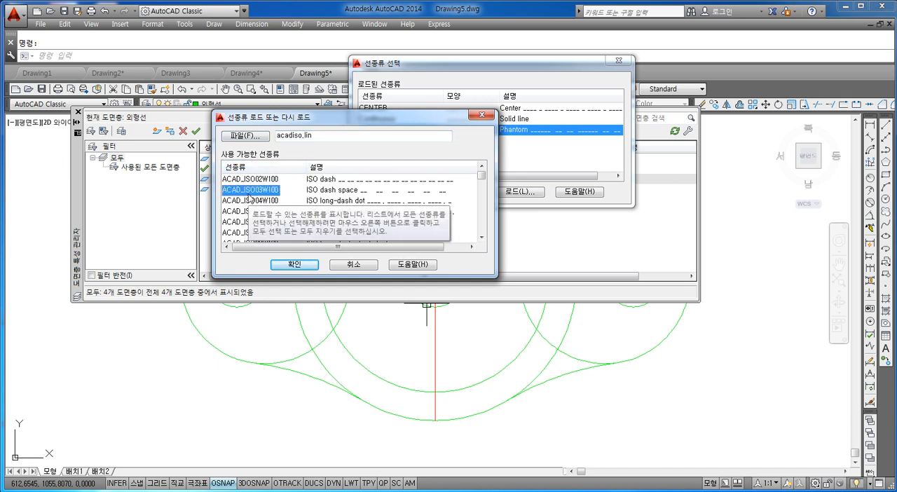
key(p)
key(p)
click(249, 193)
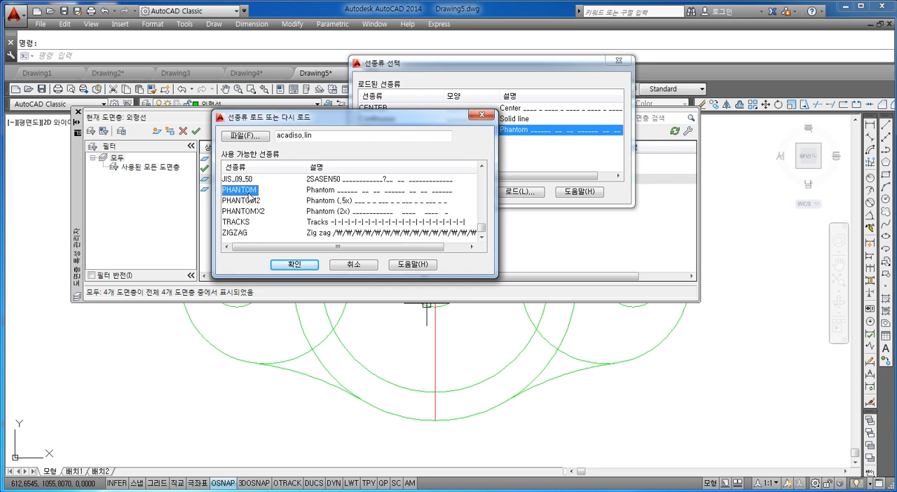
key(p)
key(p)
key(p)
key(p)
click(249, 192)
click(295, 264)
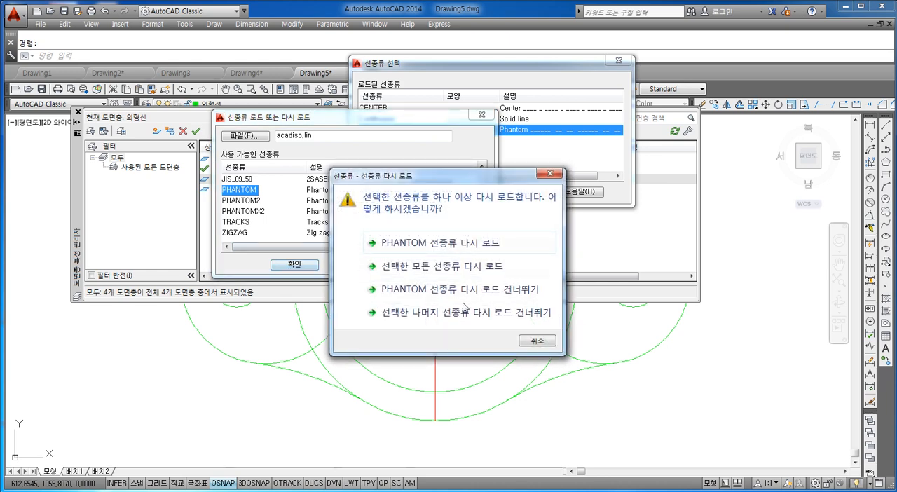
click(477, 244)
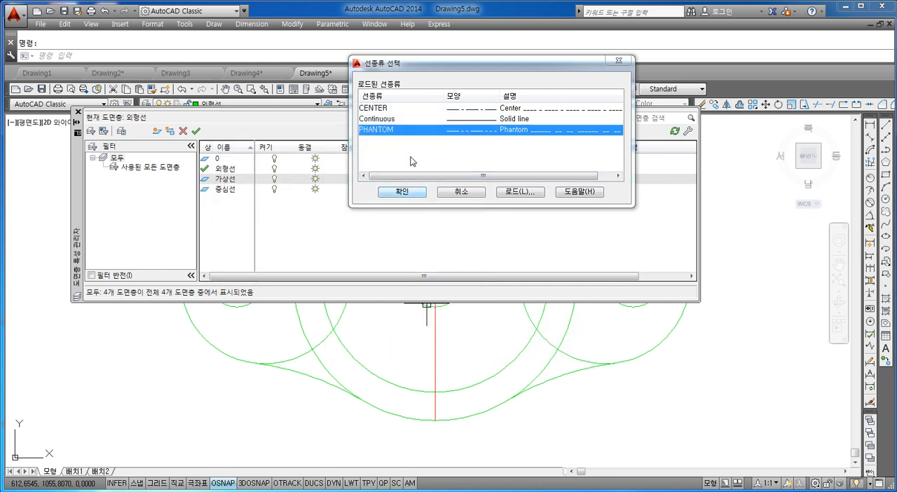
click(416, 190)
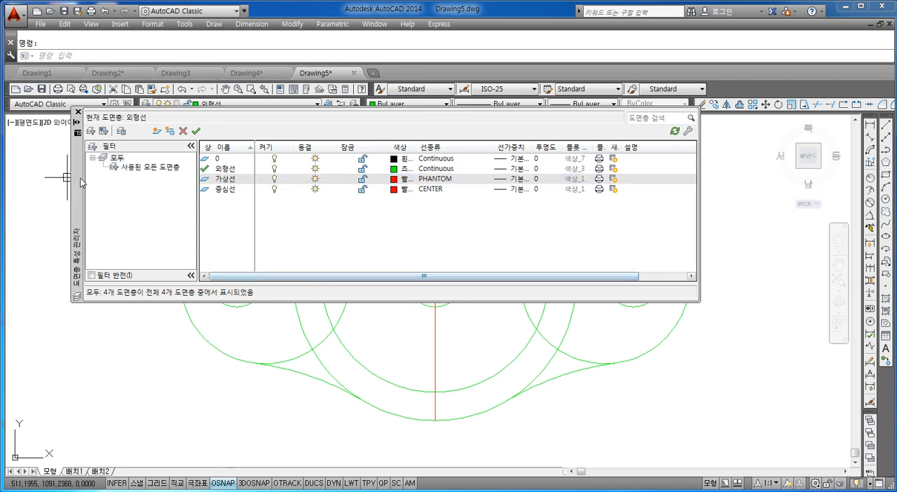
click(77, 113)
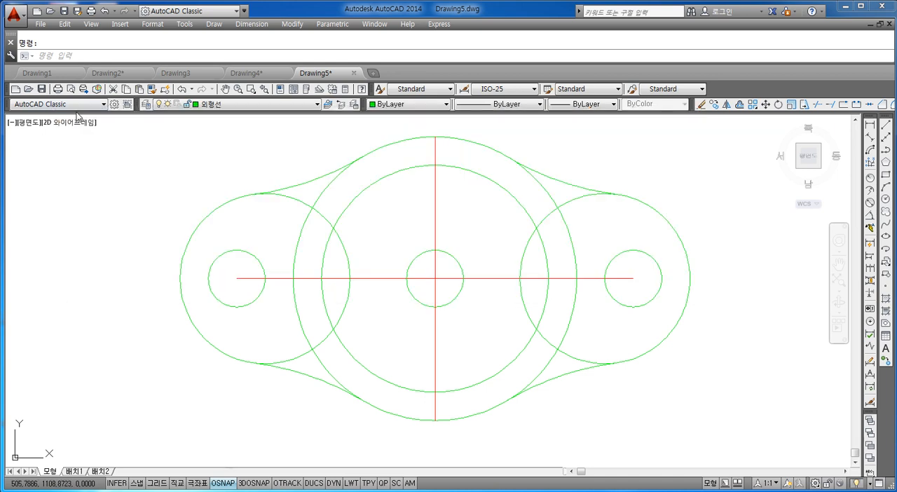
Review which layers are available to make current, including 가상선, 외형선 and 중심선.
click(238, 104)
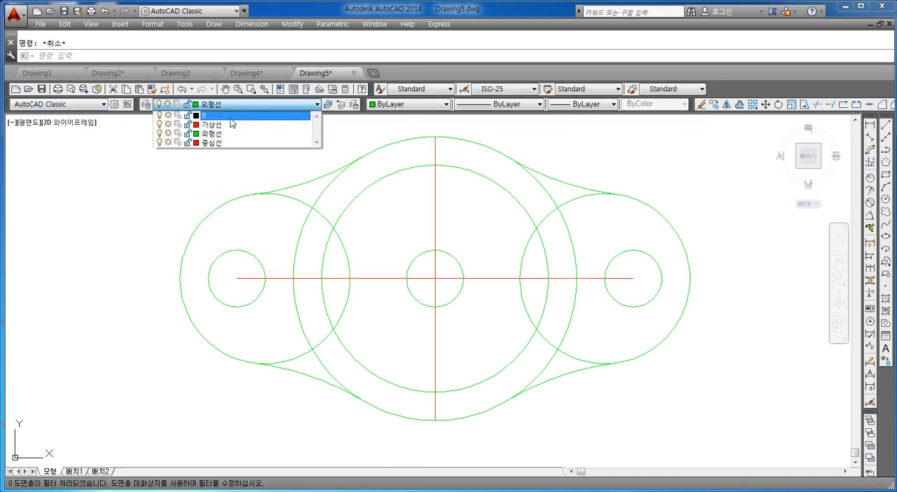
click(225, 154)
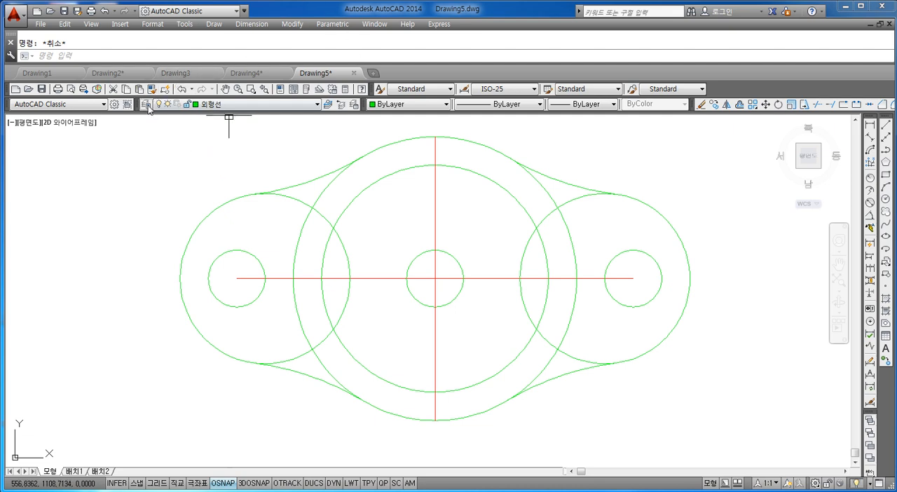
click(203, 104)
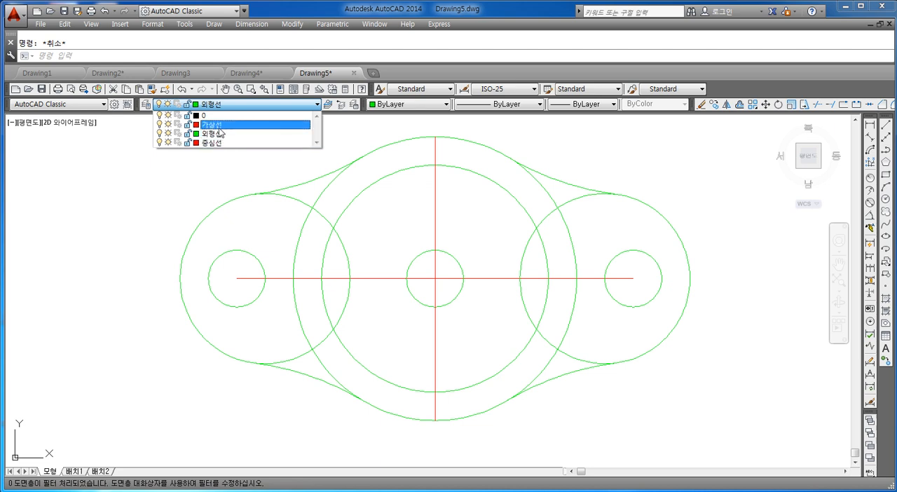
click(308, 134)
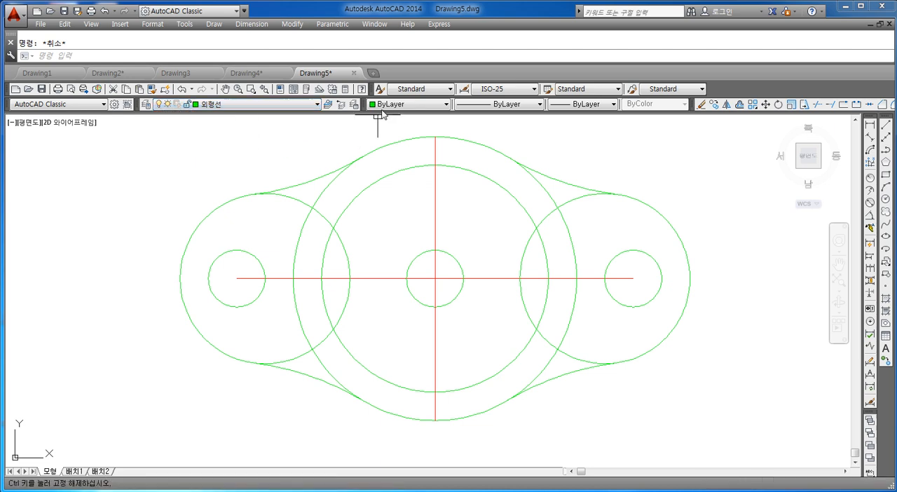
Draw two overlapping circles, with radii of about 9.2 and 8.1, in the empty space east of the part.
click(382, 108)
click(384, 116)
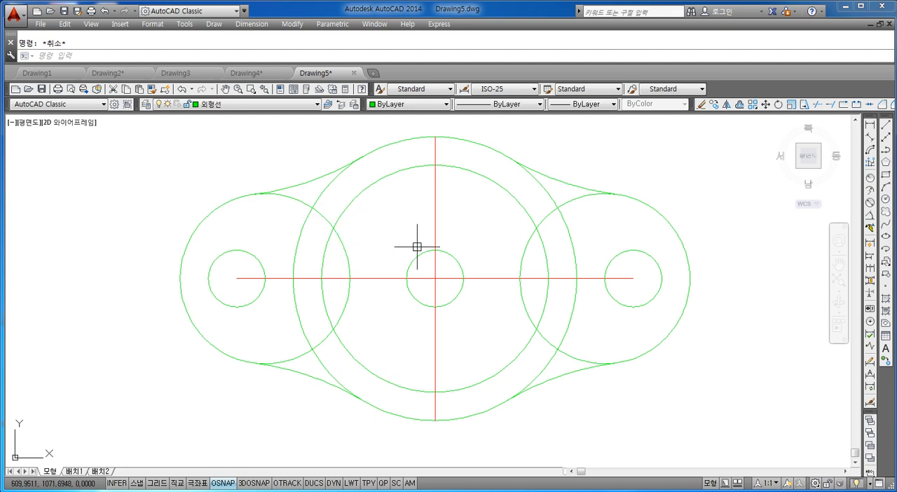
mouse_move(416, 246)
middle_down()
mouse_move(304, 227)
mouse_move(195, 244)
middle_up()
middle_drag(597, 228, 495, 230)
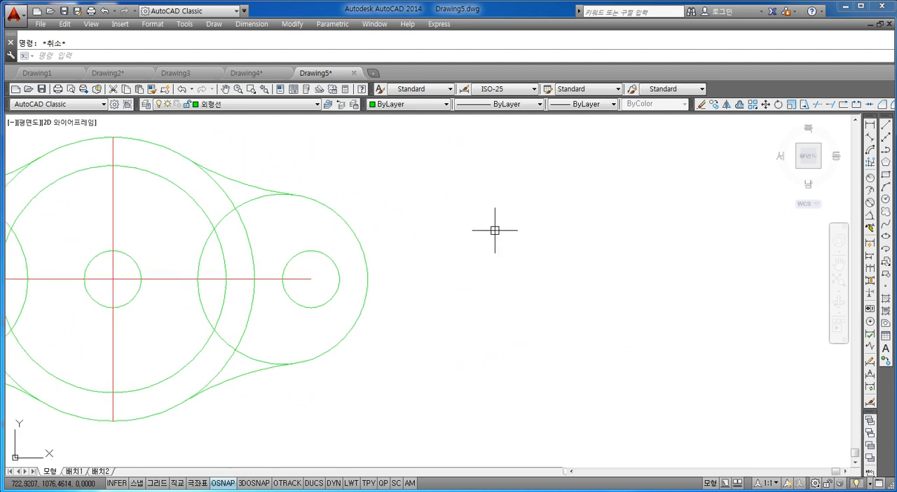
text(c)
key(Return)
click(493, 248)
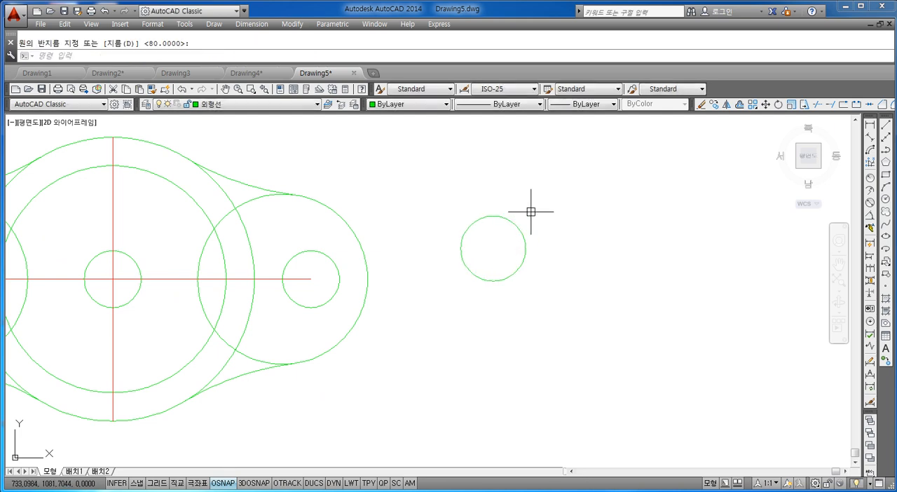
click(525, 246)
key(Return)
click(537, 244)
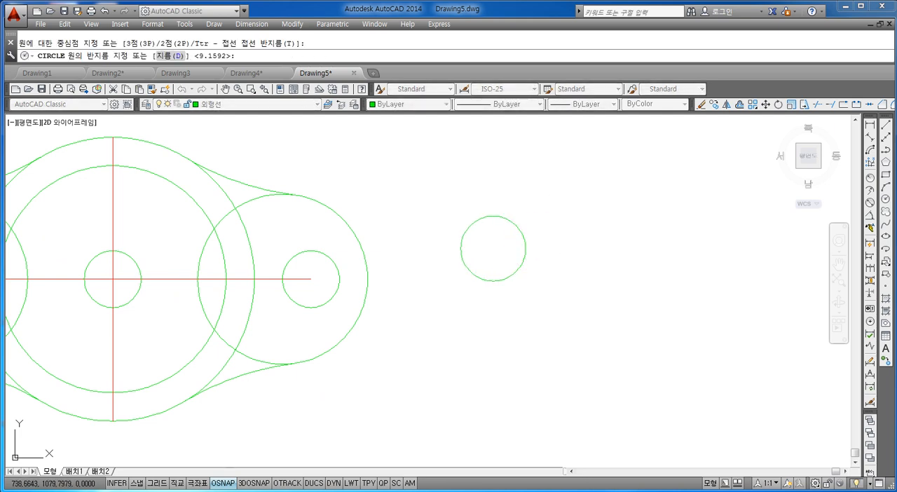
click(554, 231)
key(Escape)
Draw a second pair of overlapping circles beside the first pair, the left one about 8.8 in radius.
scroll(528, 234, up, 4)
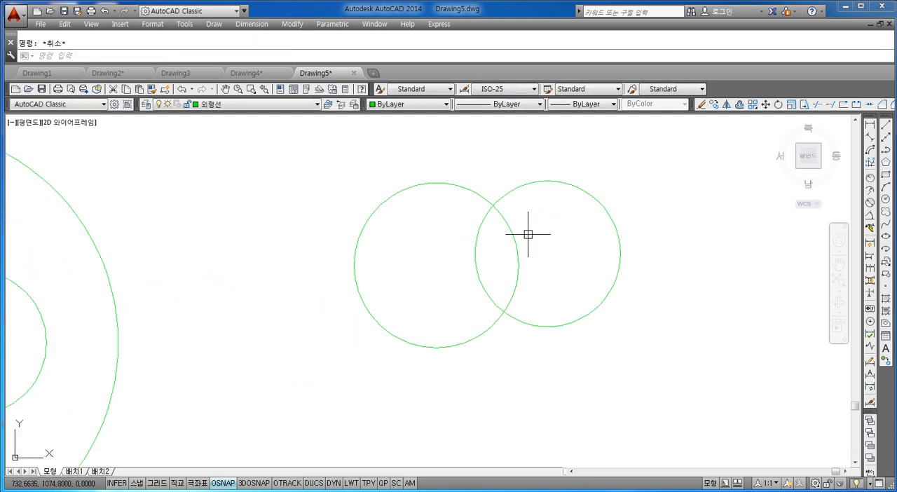
scroll(351, 235, down, 5)
middle_drag(461, 243, 363, 230)
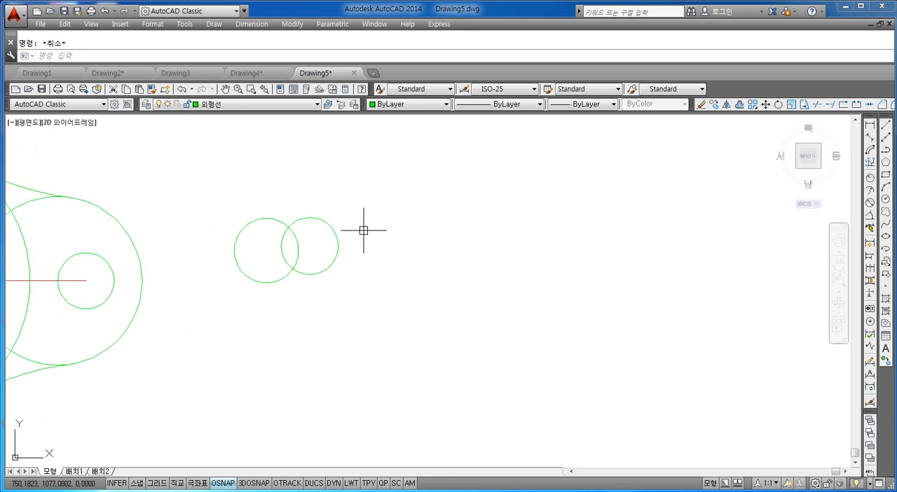
scroll(352, 231, up, 2)
middle_drag(293, 234, 404, 236)
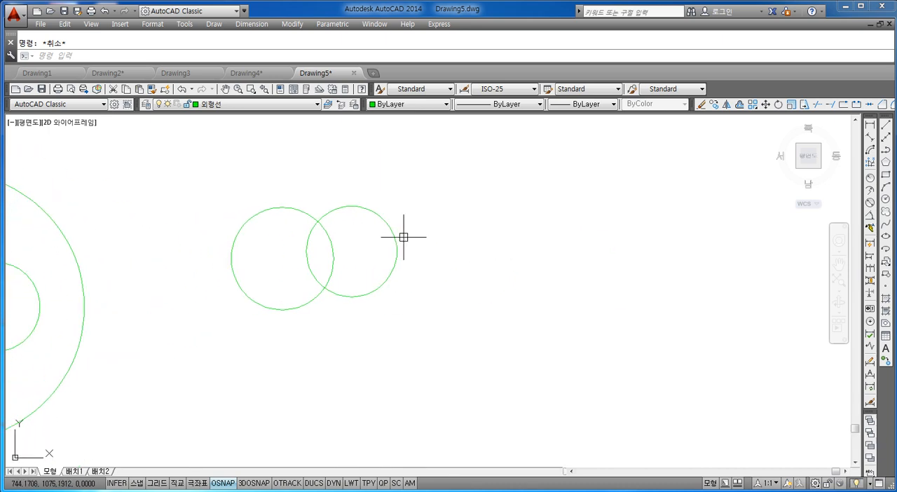
text(ㄷ)
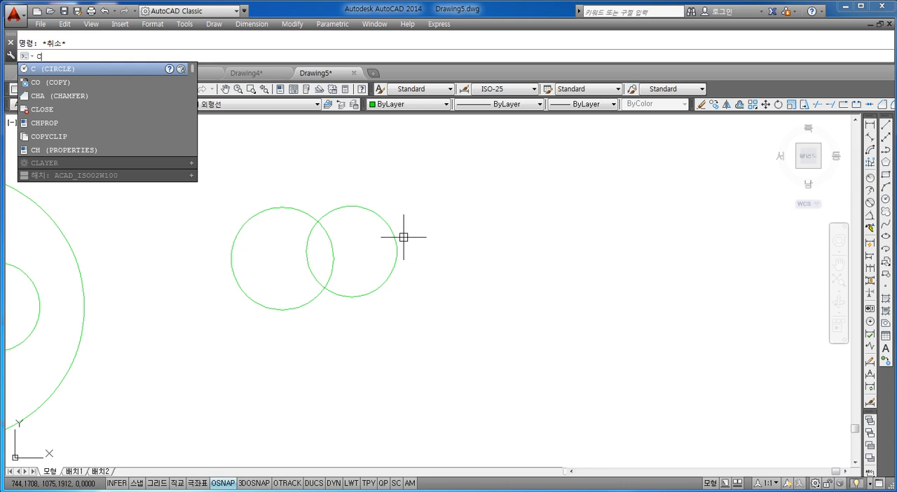
key(Return)
click(495, 272)
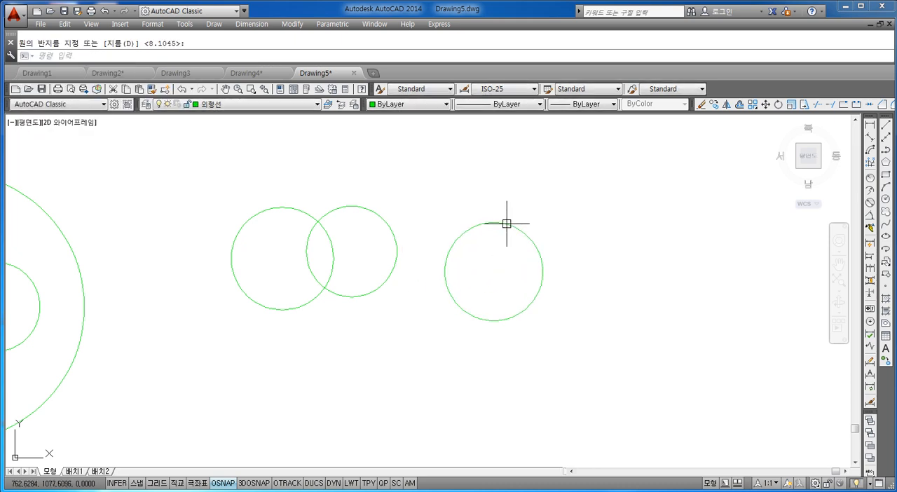
click(507, 224)
key(Return)
click(564, 271)
click(571, 220)
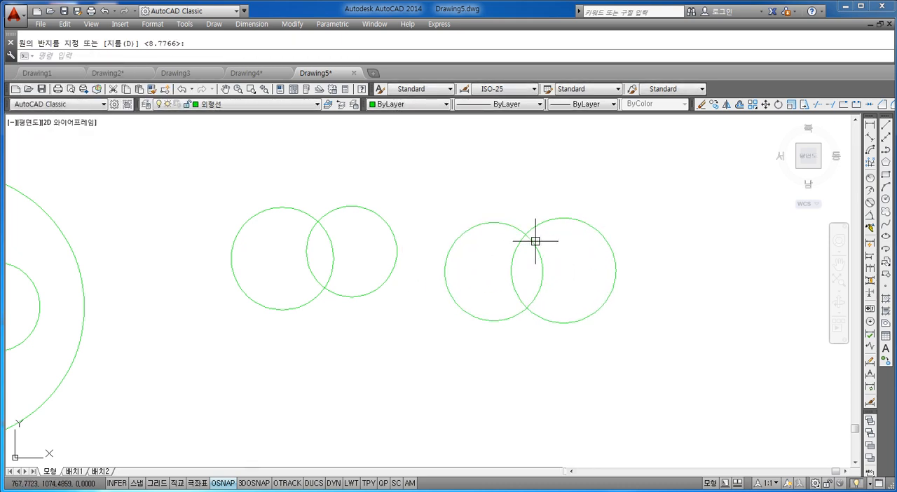
Trim away the portion of the second pair's right circle that lies inside its left circle.
scroll(545, 251, up, 4)
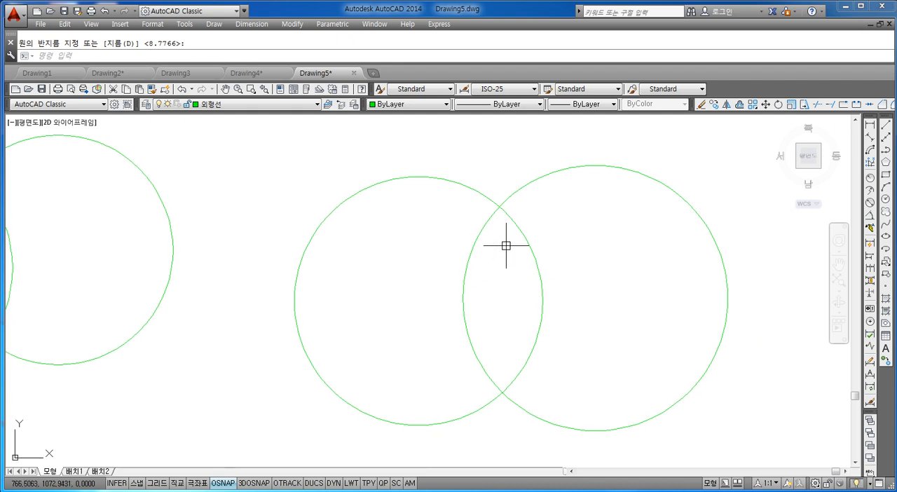
middle_drag(506, 246, 467, 232)
scroll(439, 192, up, 4)
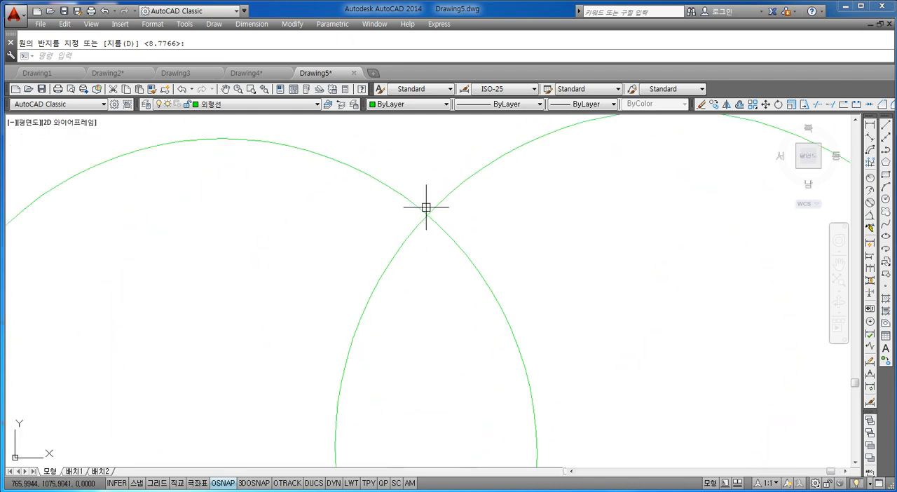
scroll(415, 217, down, 4)
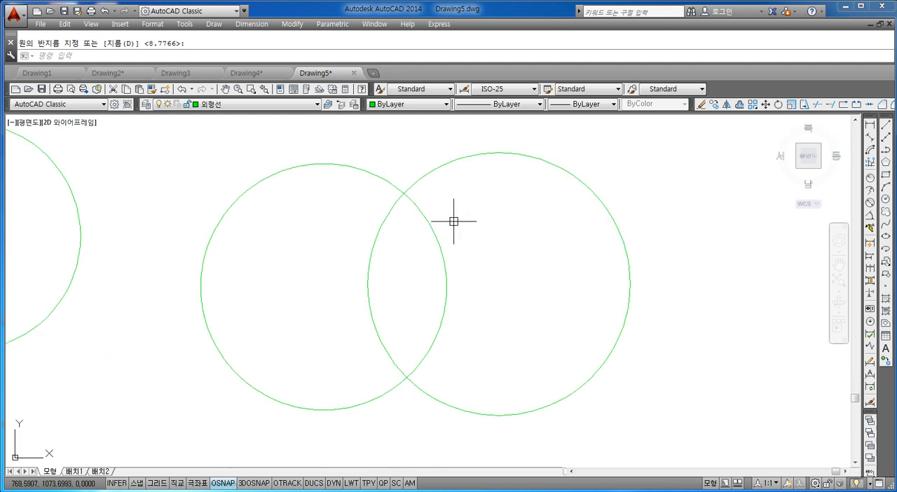
key(Escape)
text(tr)
key(Return)
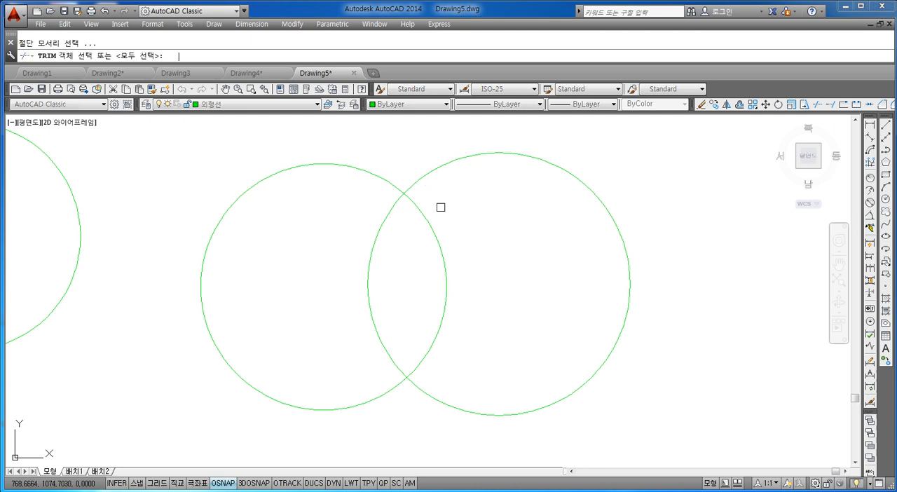
key(Return)
click(403, 257)
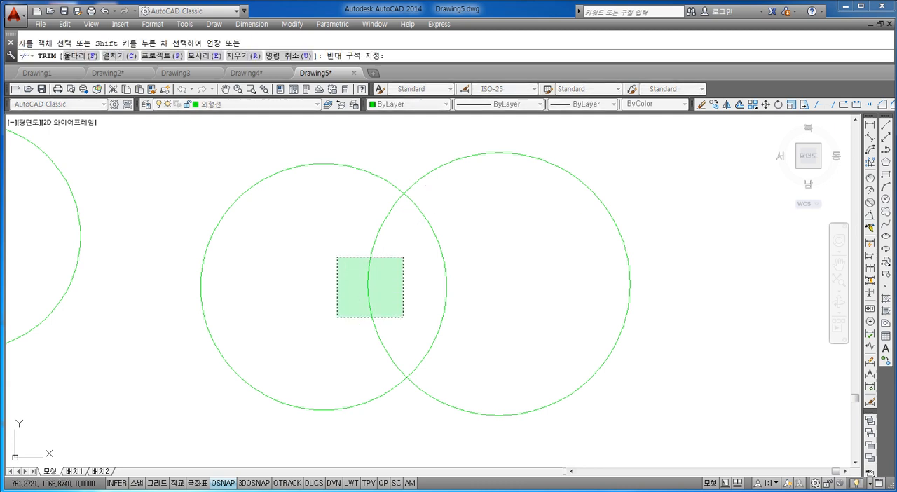
click(337, 317)
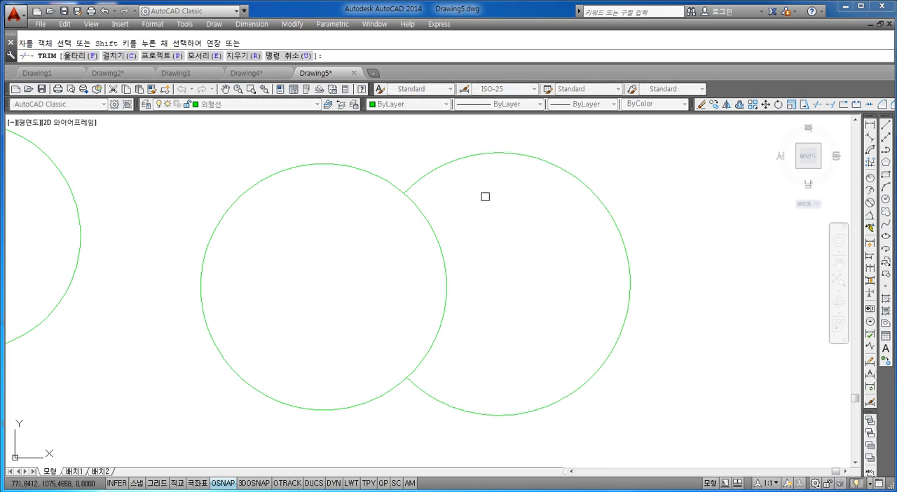
key(Escape)
click(477, 156)
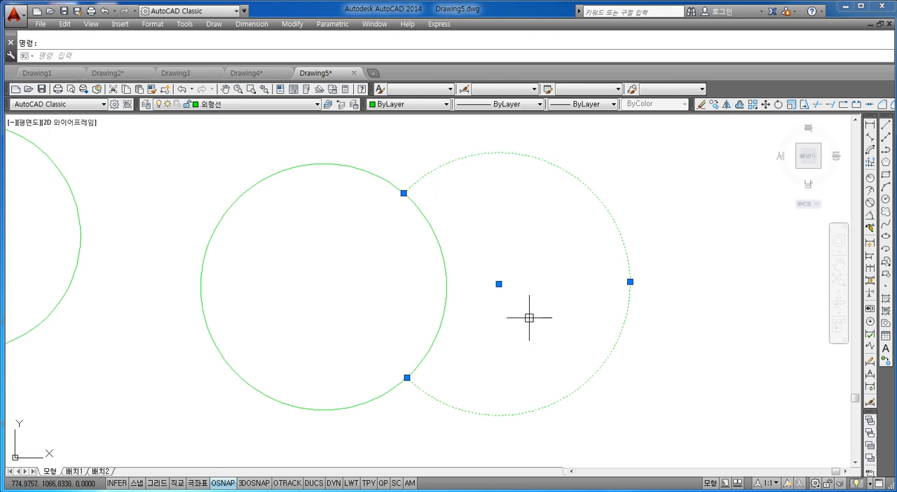
key(Escape)
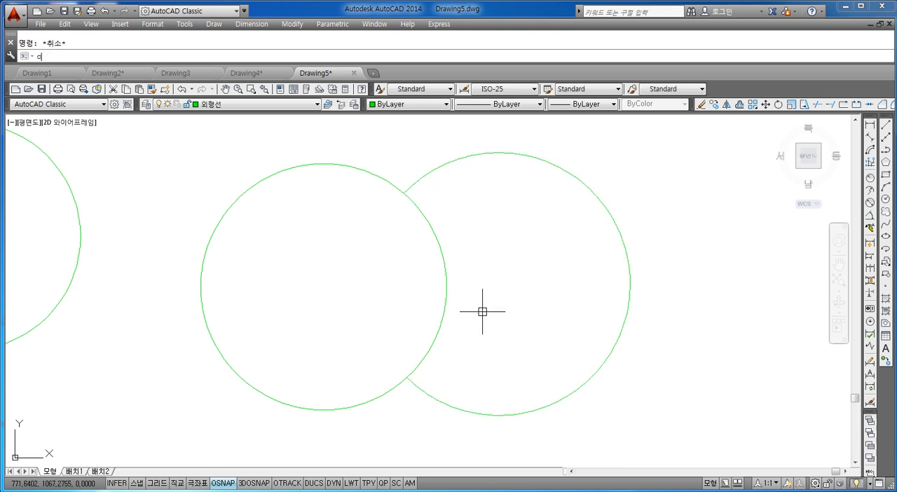
Undo the trim of the second pair's right circle.
key(Return)
key(Escape)
key(Escape)
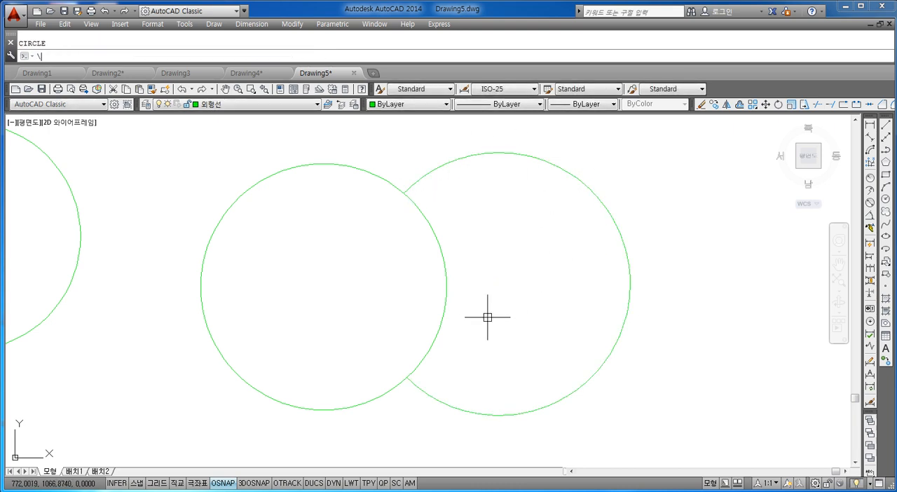
key(ctrl+z)
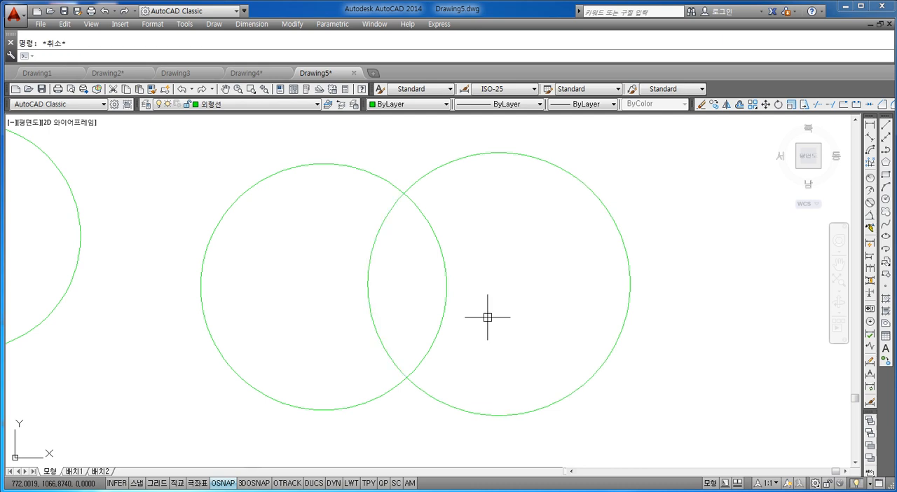
Trim away the portion of the second pair's right circle that lies outside its left circle.
key(Return)
key(Return)
click(611, 194)
click(581, 239)
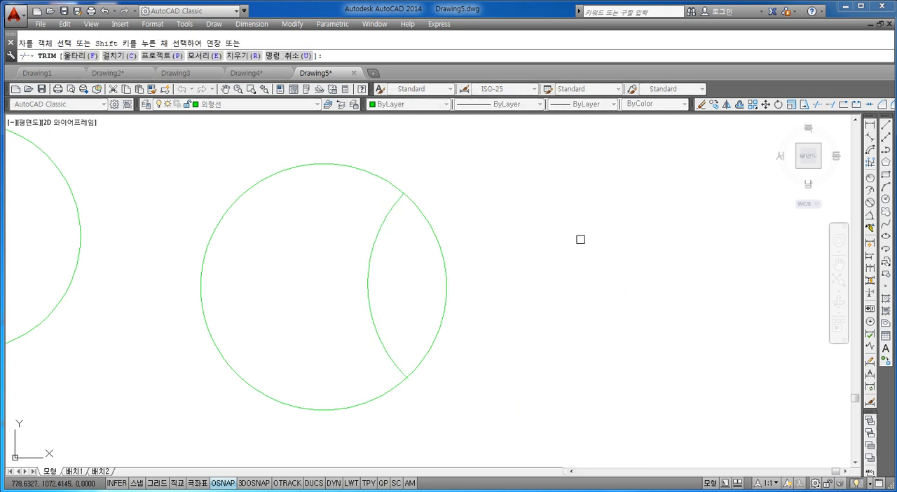
key(Escape)
Set the color of the second pair's left circle and its inner arc to ByBlock.
scroll(414, 247, up, 2)
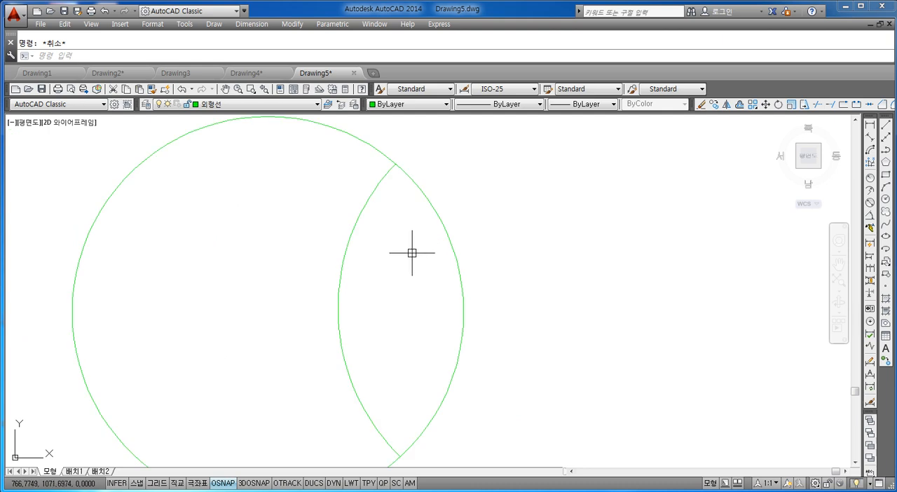
scroll(427, 280, down, 6)
click(480, 214)
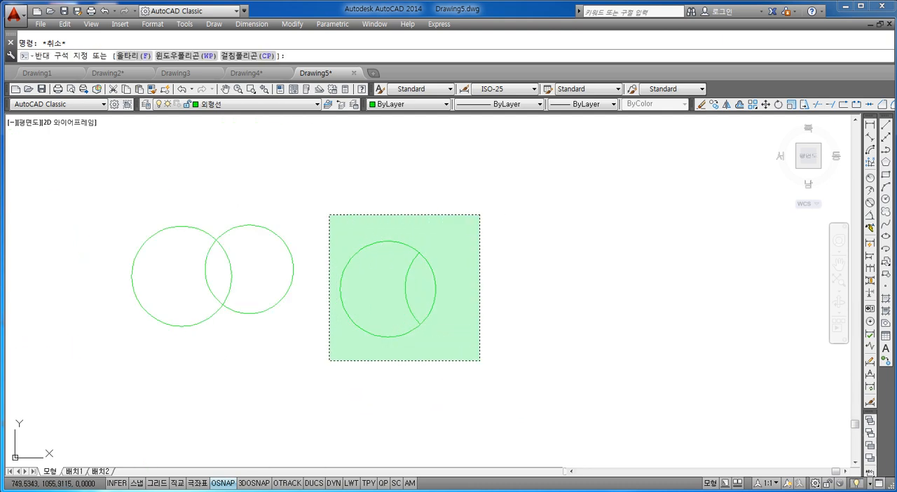
click(329, 360)
click(407, 104)
click(391, 124)
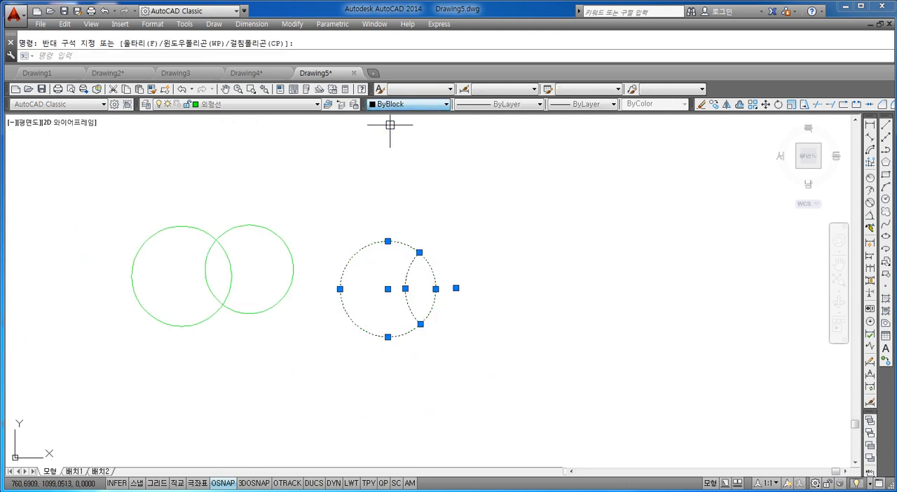
key(Escape)
Undo the ByBlock color change and the outer trim on the second pair of circles.
key(ctrl+z)
key(ctrl+z)
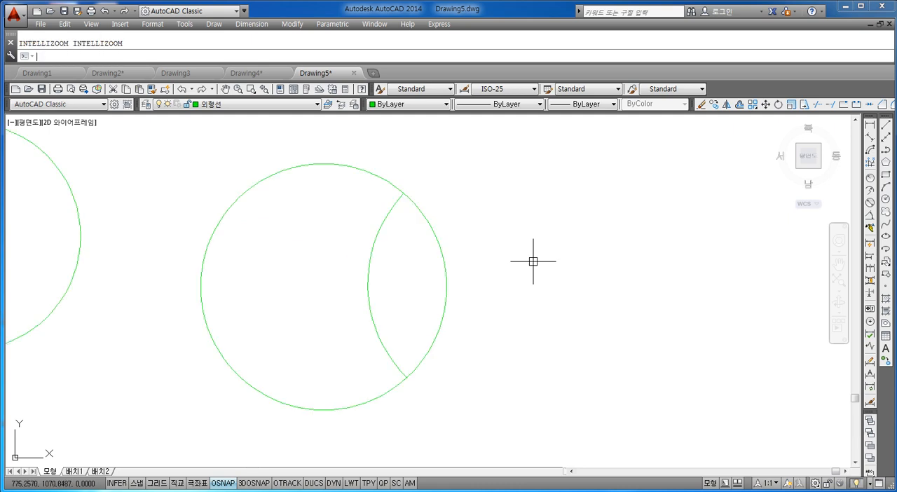
key(ctrl+z)
Set the color of both overlapping circles in the second pair to ByBlock.
scroll(475, 206, down, 4)
click(569, 168)
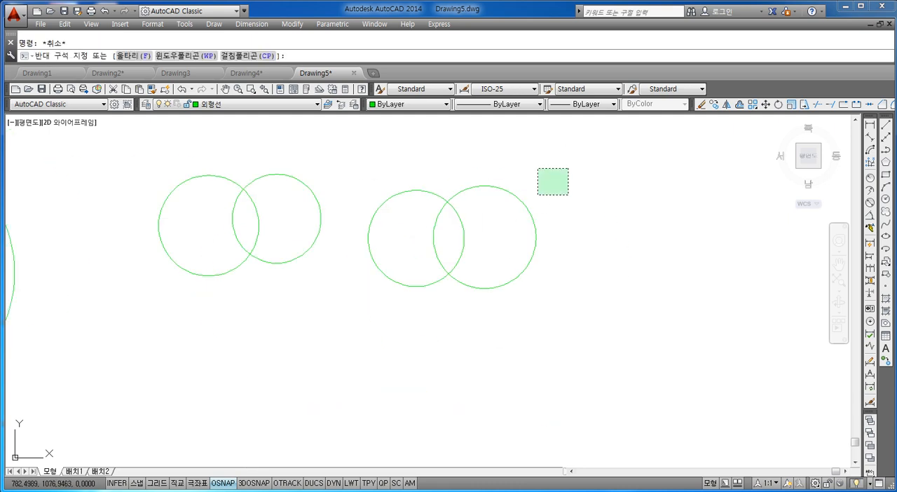
click(365, 333)
click(407, 104)
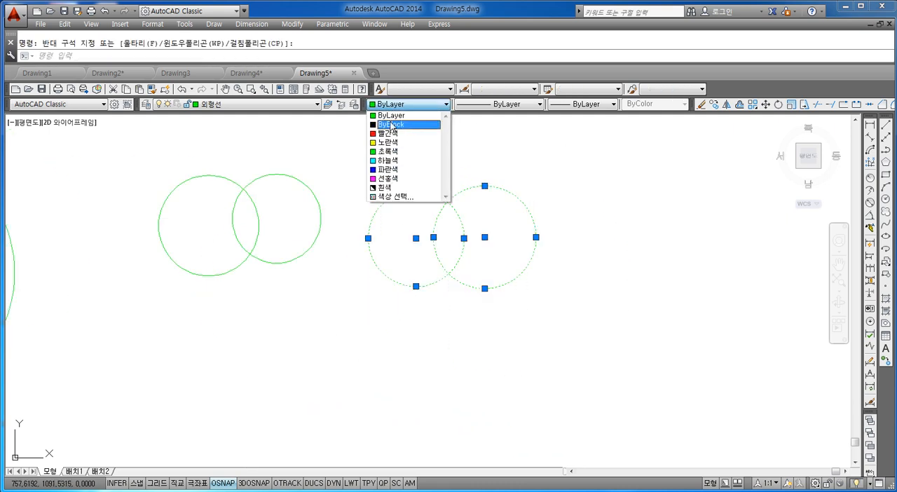
click(391, 122)
key(Escape)
scroll(458, 207, up, 4)
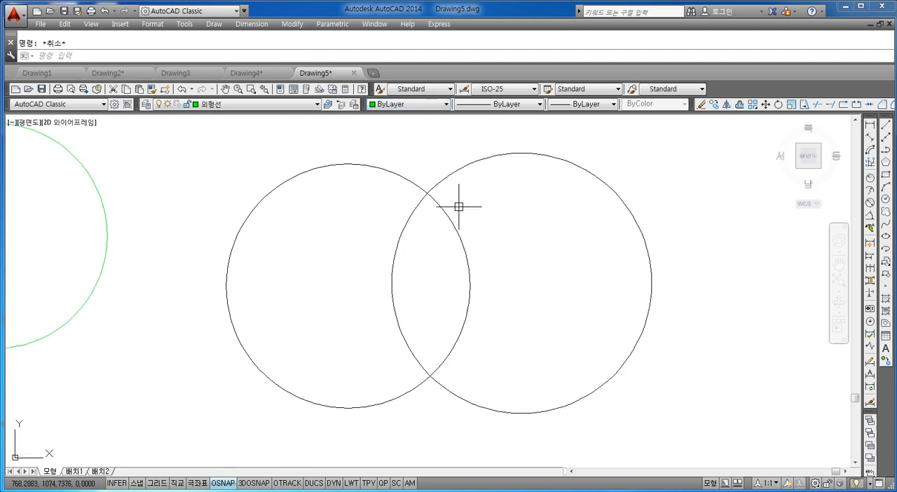
Trim the black right circle so only its arc inside the left circle remains.
click(655, 174)
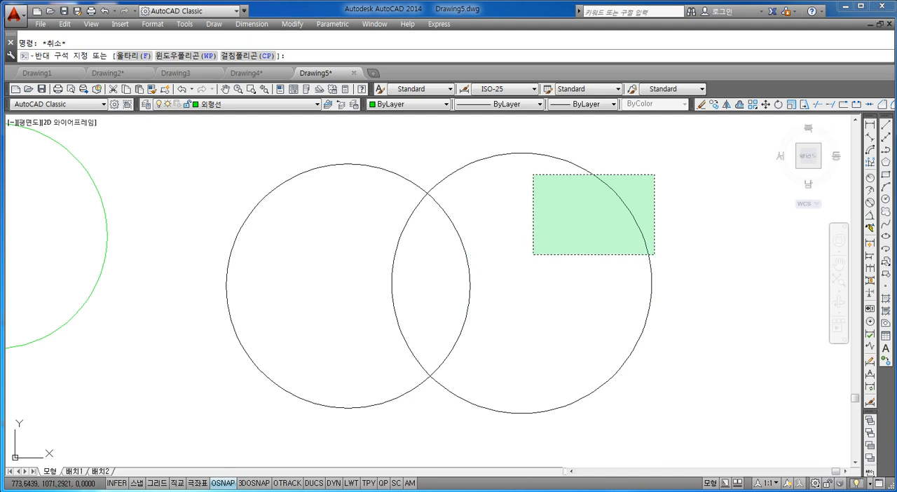
key(Escape)
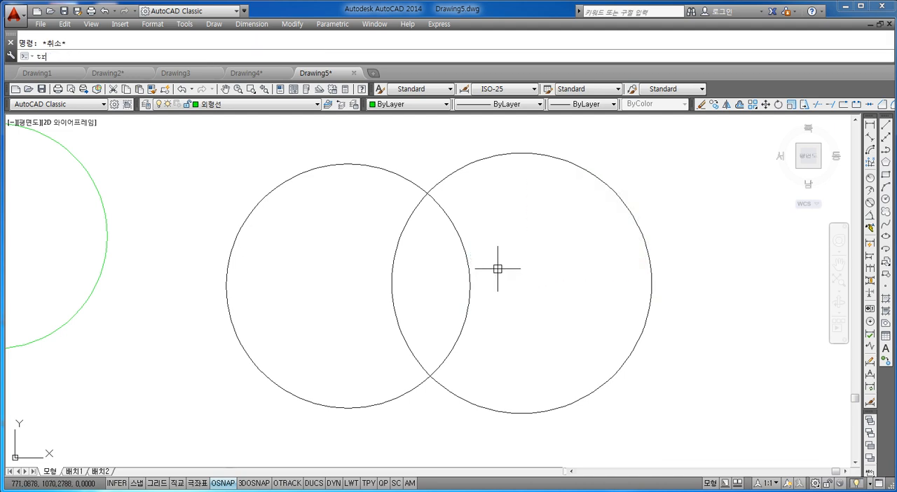
text(tr)
key(space)
key(space)
click(648, 249)
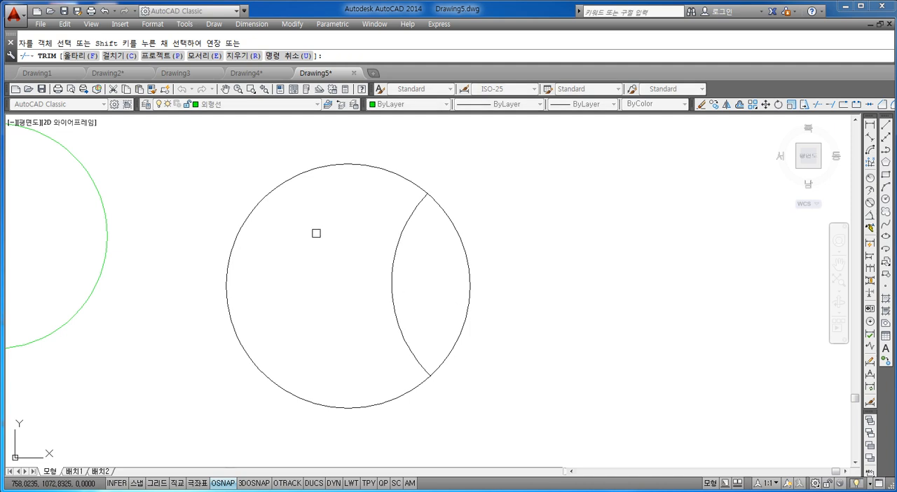
key(Escape)
Assign the arc inside the black circle to the 가상선 layer and check its layer, color and linetype.
click(414, 217)
click(380, 344)
click(211, 104)
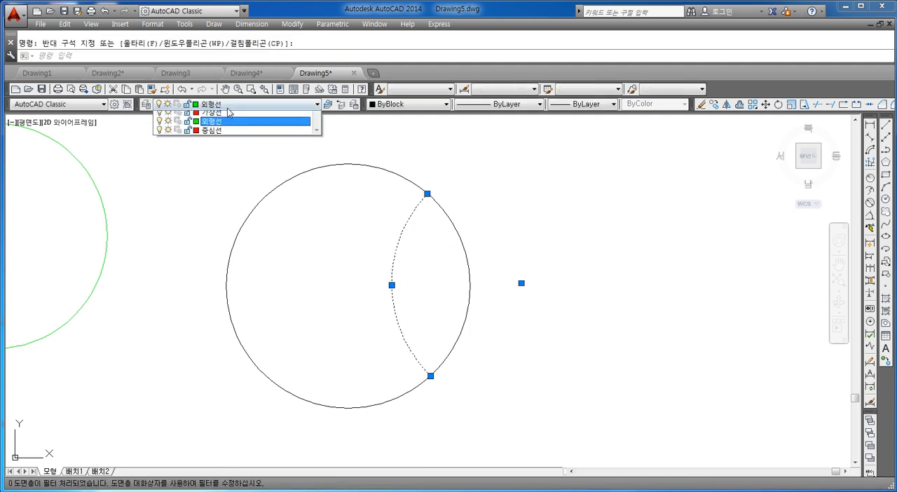
click(211, 125)
key(Escape)
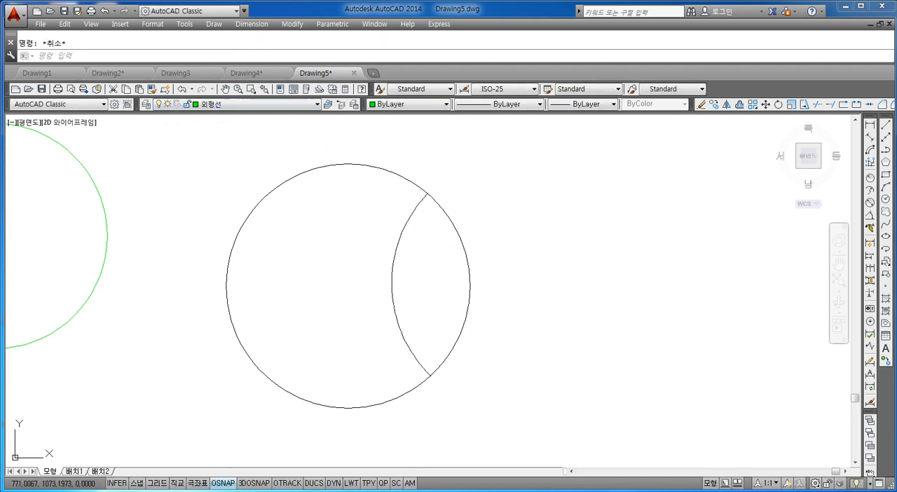
click(418, 260)
click(377, 298)
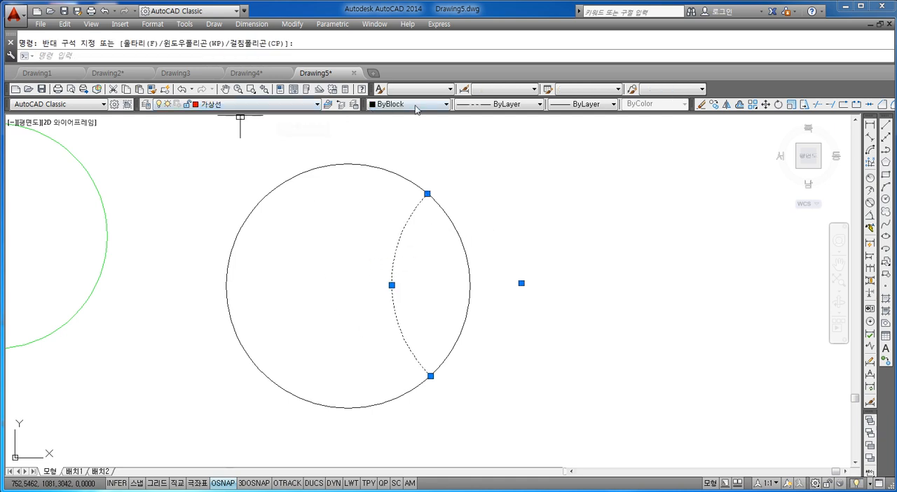
key(Escape)
Change the global linetype scale with LTSCALE so the arc inside the black circle displays its phantom dash pattern, and inspect it.
text(s)
key(Return)
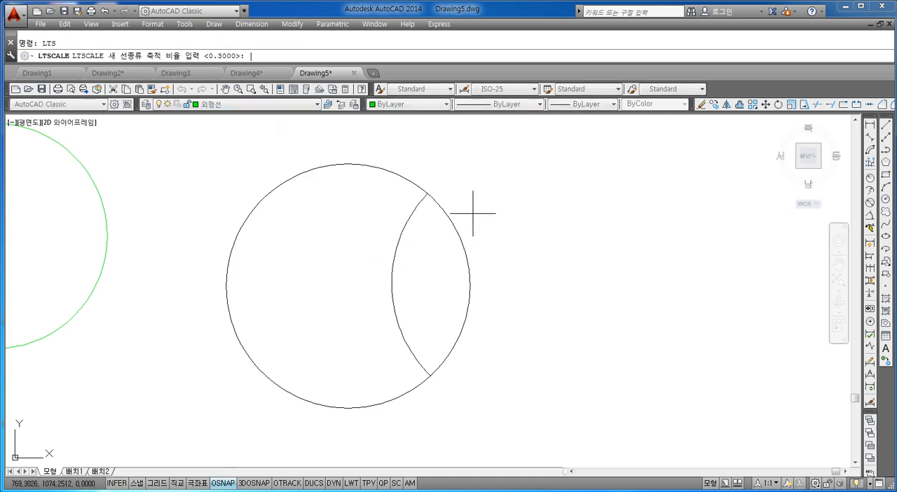
text(0.1)
key(Return)
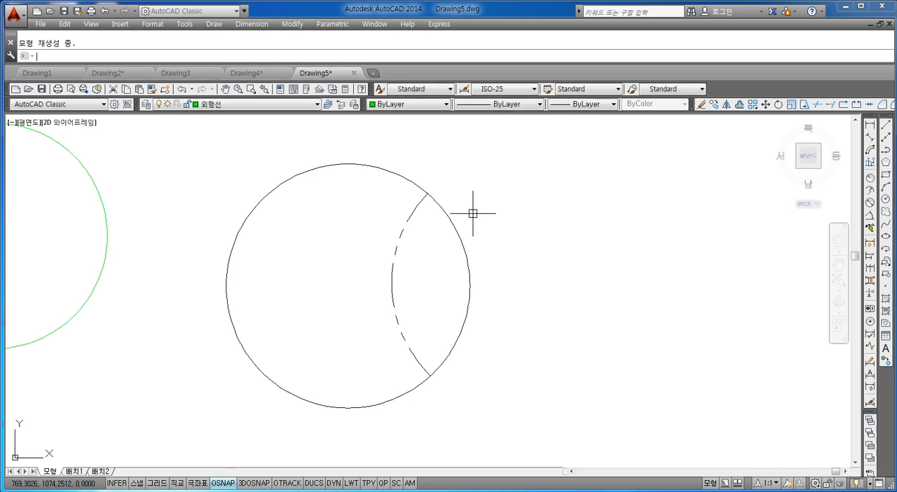
middle_drag(436, 251, 399, 223)
scroll(400, 219, up, 2)
scroll(402, 219, down, 2)
scroll(402, 220, up, 2)
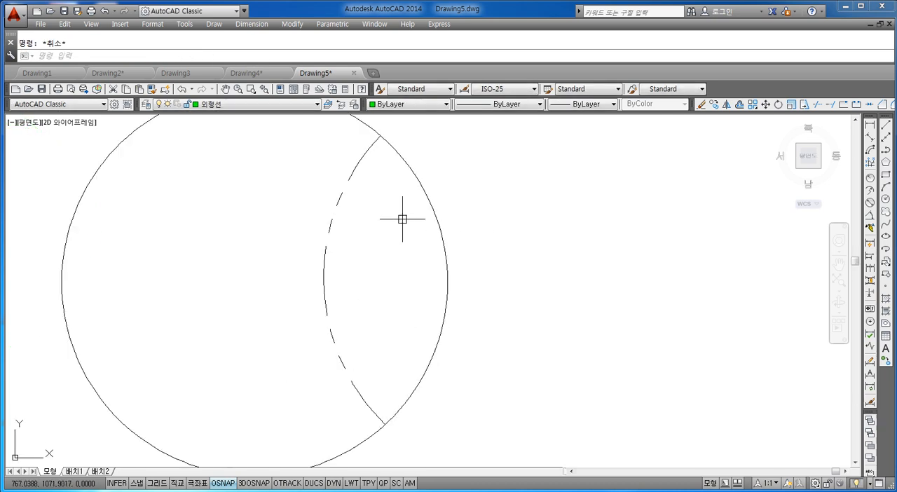
scroll(392, 203, down, 2)
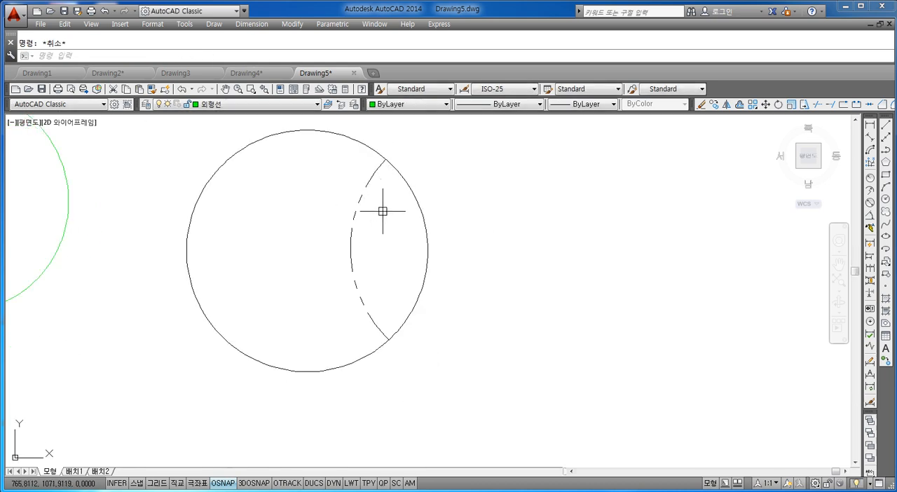
Draw a circle centered on the phantom arc's center and passing through the arc's upper endpoint.
text(c)
key(Return)
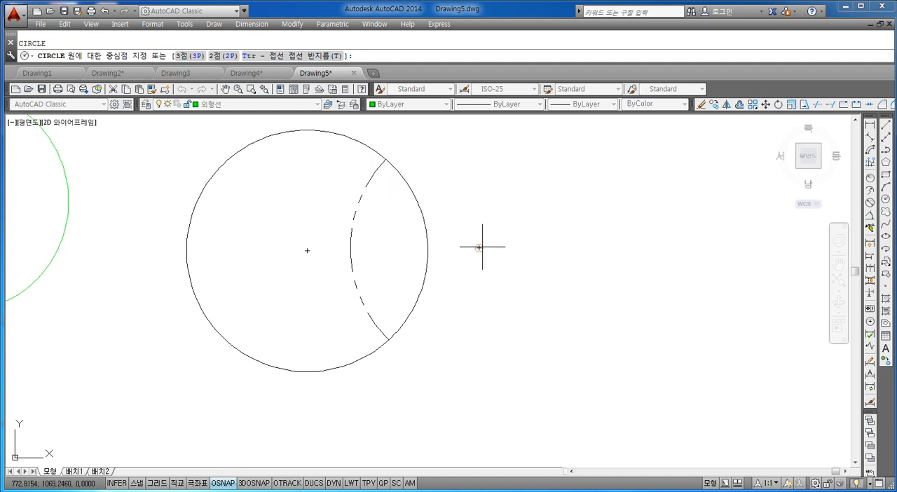
click(480, 247)
click(383, 160)
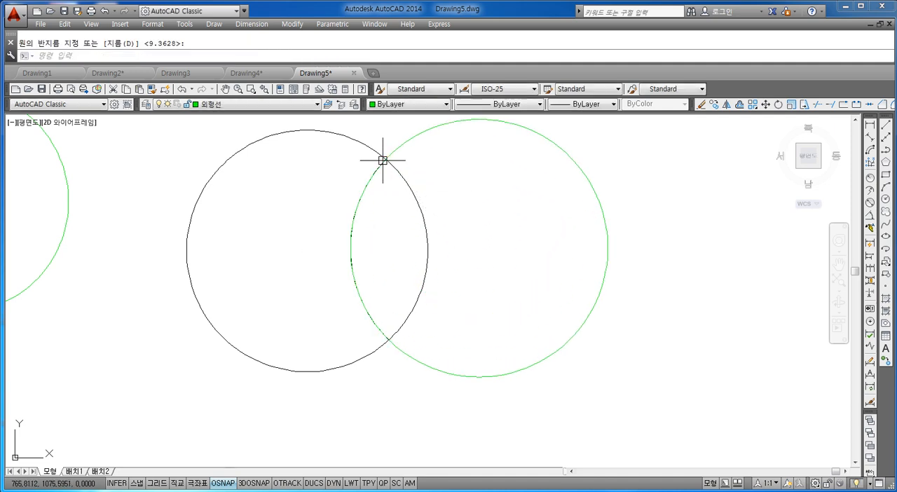
key(Escape)
Trim away the part of the new green circle that overlaps the phantom arc inside the black circle.
text(tr)
key(Return)
scroll(358, 239, up, 5)
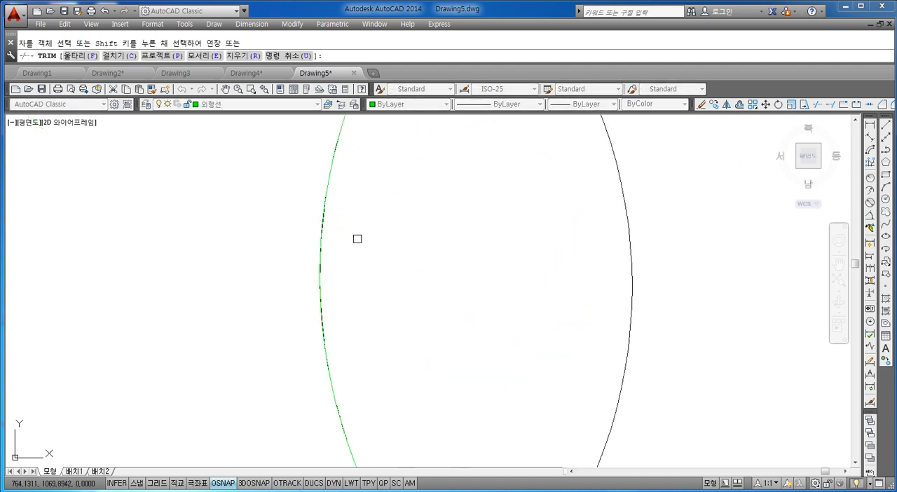
click(322, 279)
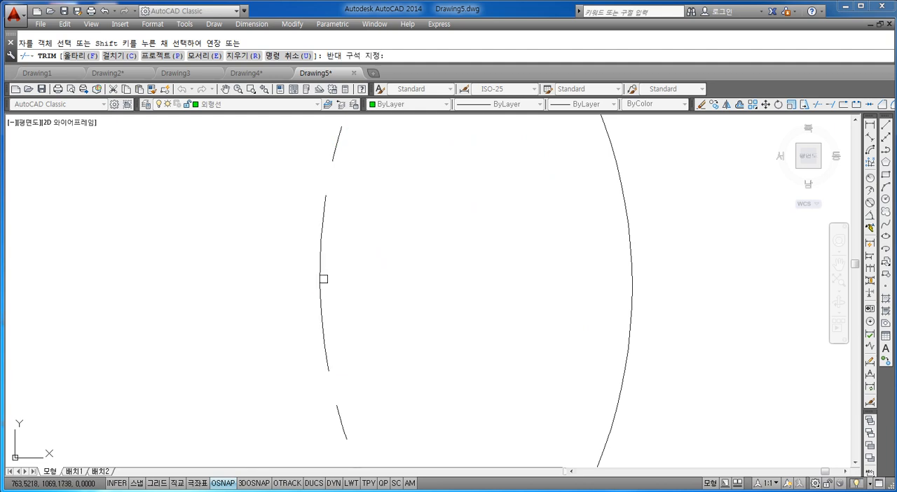
scroll(351, 281, down, 6)
key(Escape)
key(Escape)
Set the color of the remaining outer green arc to ByBlock.
click(594, 180)
click(491, 151)
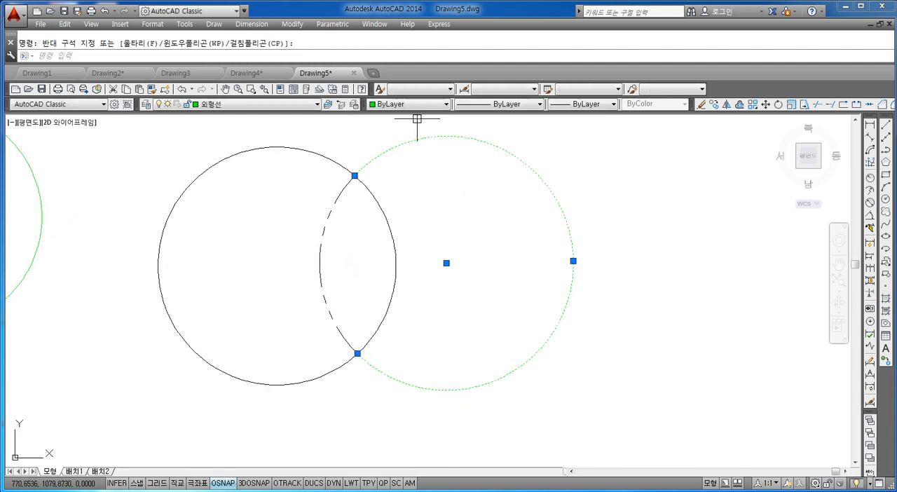
click(408, 104)
click(393, 124)
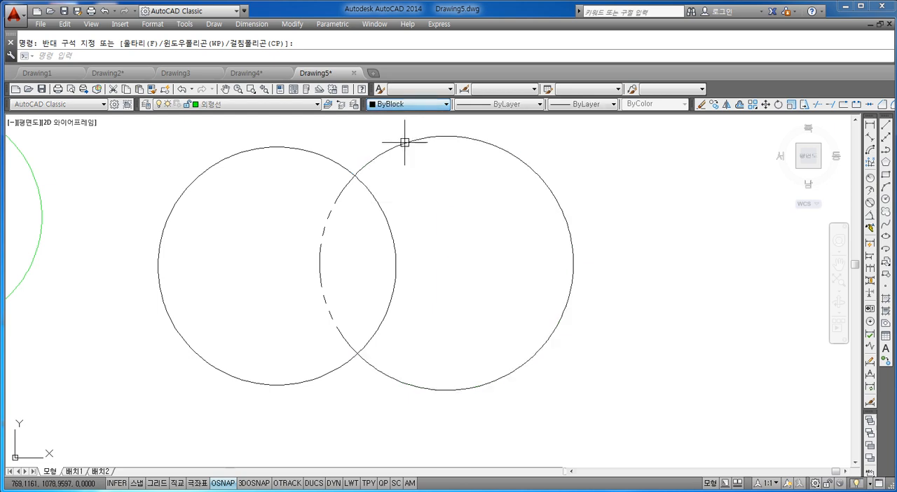
key(Escape)
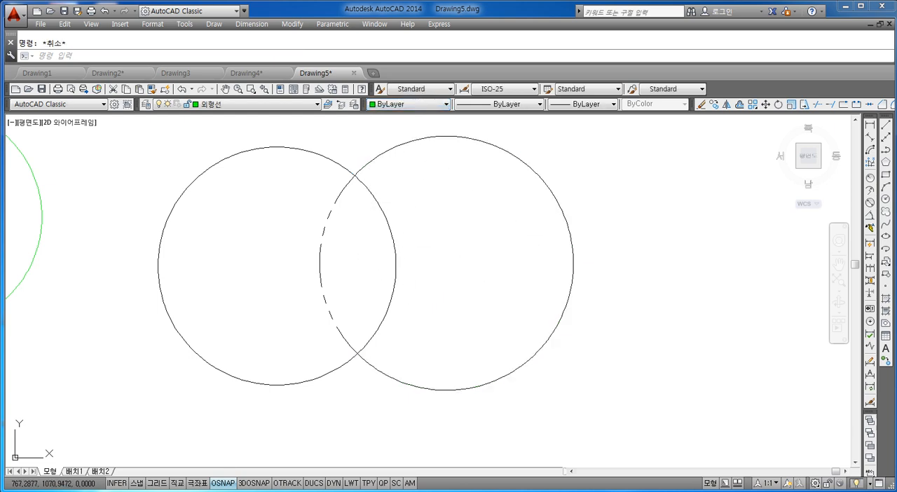
Select the phantom arc and the outer arc in turn to check that they are separate objects.
click(372, 241)
click(276, 323)
key(Escape)
click(582, 188)
click(517, 274)
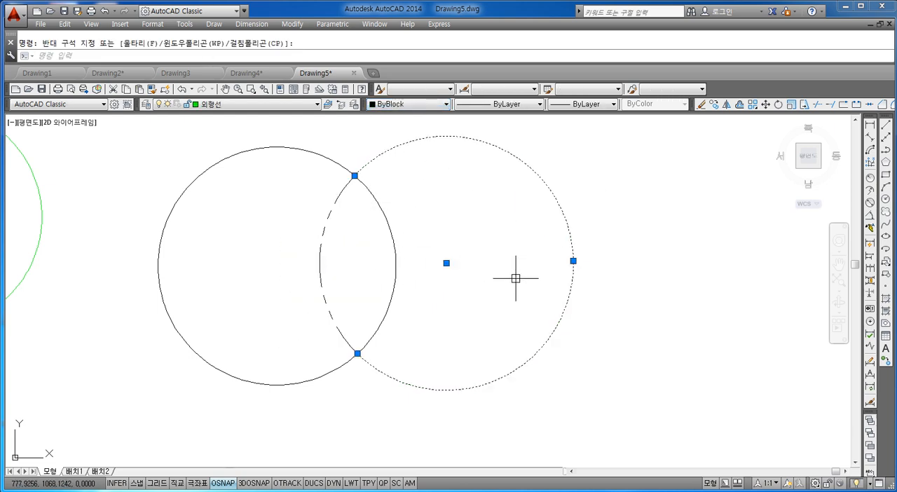
key(Escape)
Start a Break on the right green circle of the first pair, specifying its upper intersection with the left circle as the first point.
scroll(517, 276, down, 4)
scroll(304, 250, down, 2)
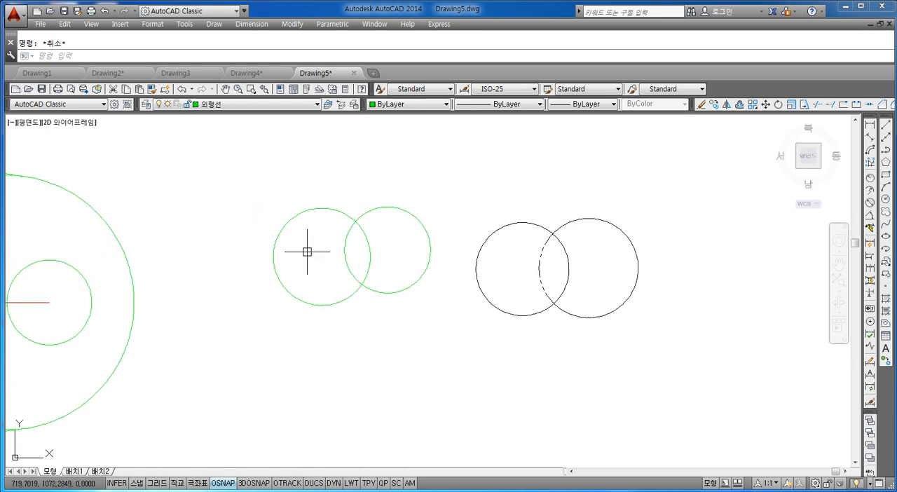
scroll(344, 234, up, 7)
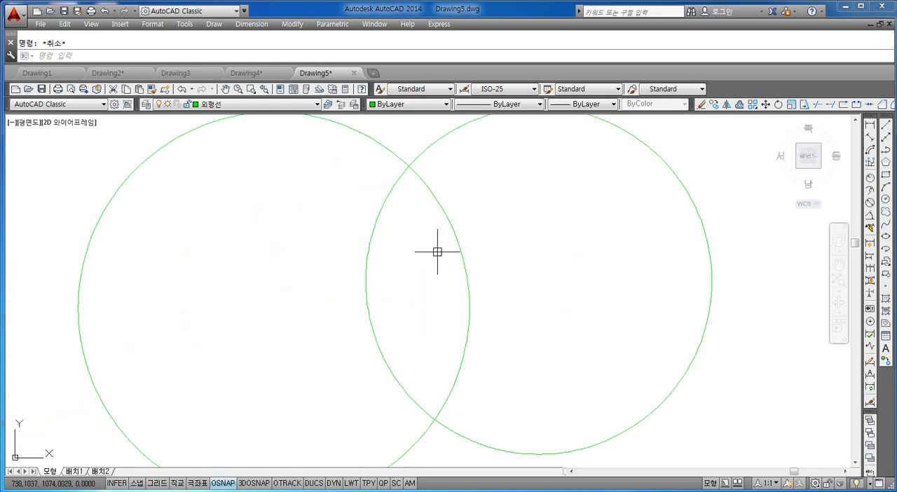
scroll(410, 273, up, 1)
scroll(427, 270, down, 5)
scroll(420, 263, up, 5)
middle_drag(439, 271, 424, 244)
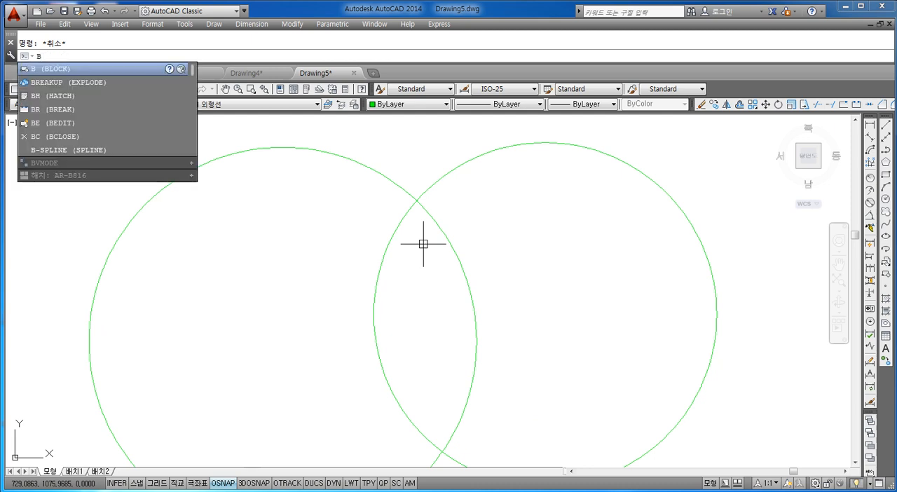
text(r)
key(Return)
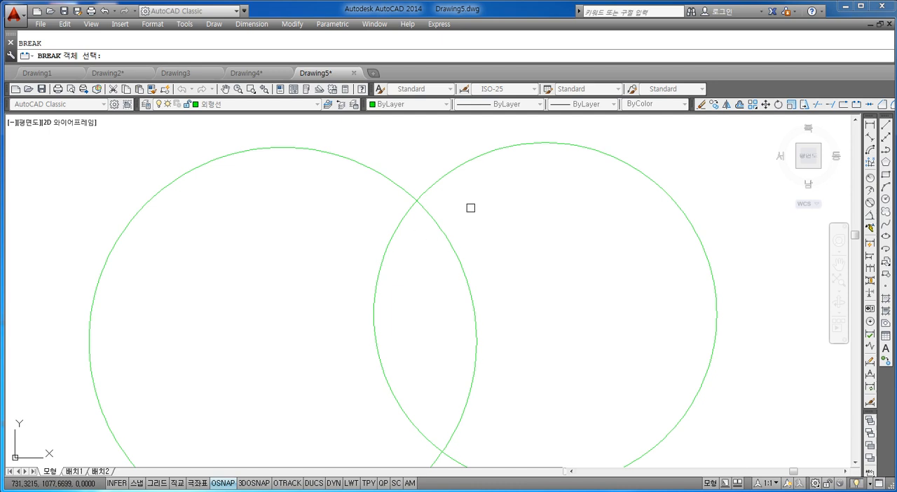
scroll(518, 221, down, 2)
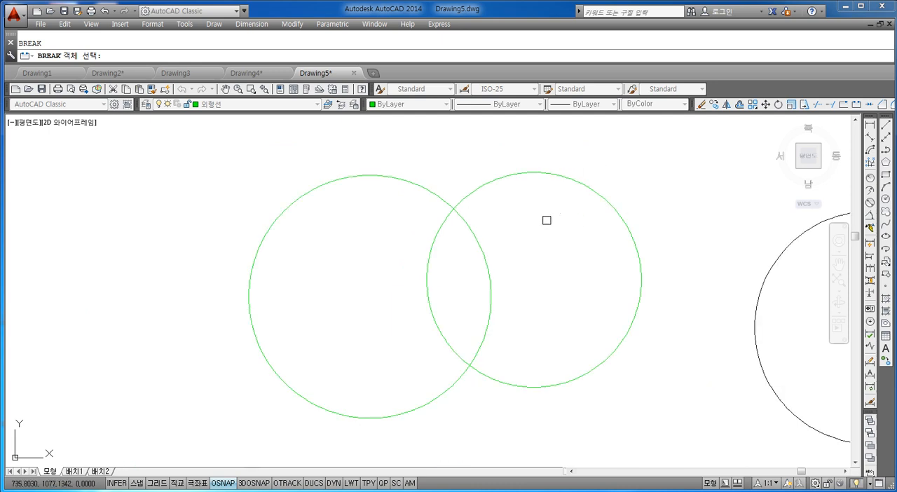
scroll(509, 221, up, 2)
click(404, 218)
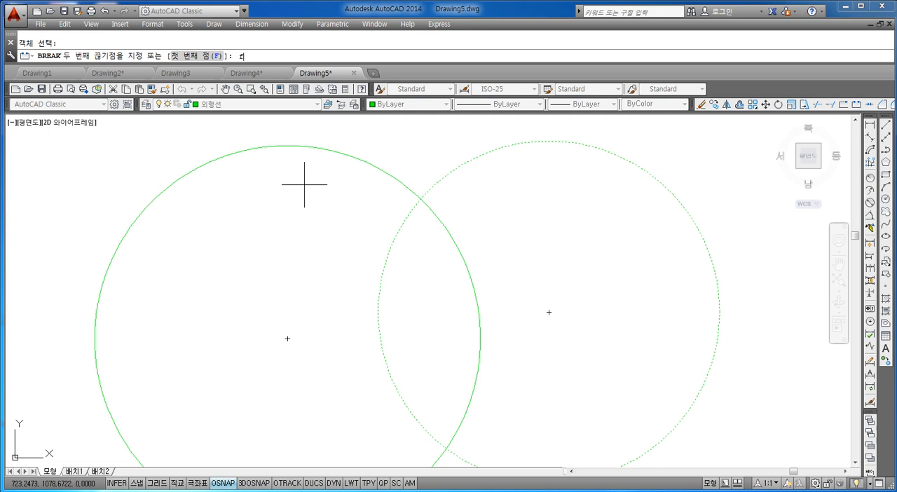
key(Return)
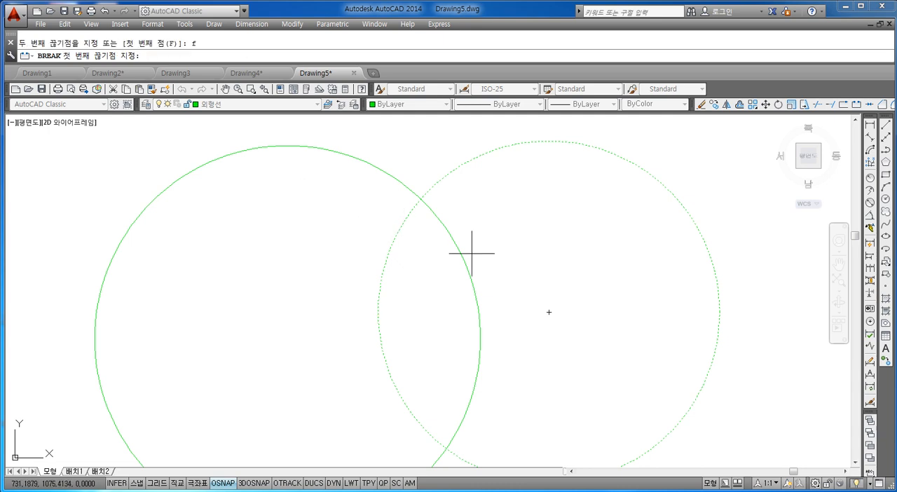
scroll(406, 194, up, 5)
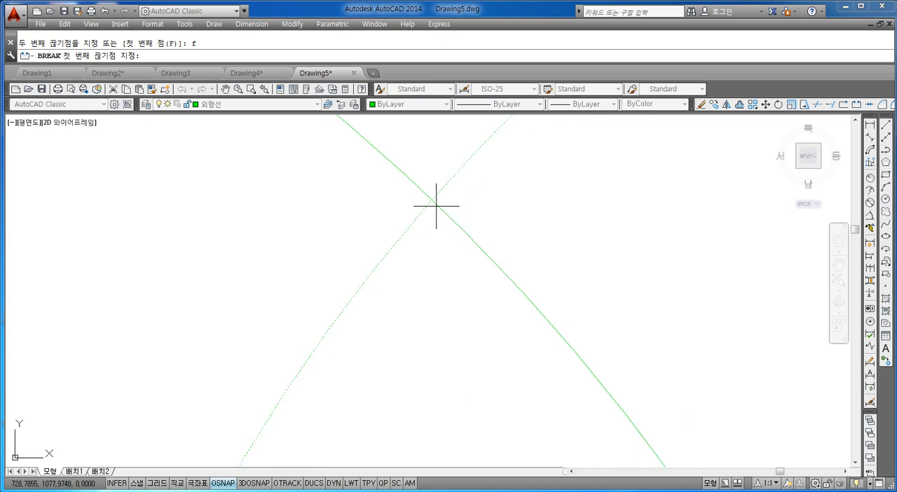
scroll(435, 226, up, 1)
scroll(420, 221, down, 5)
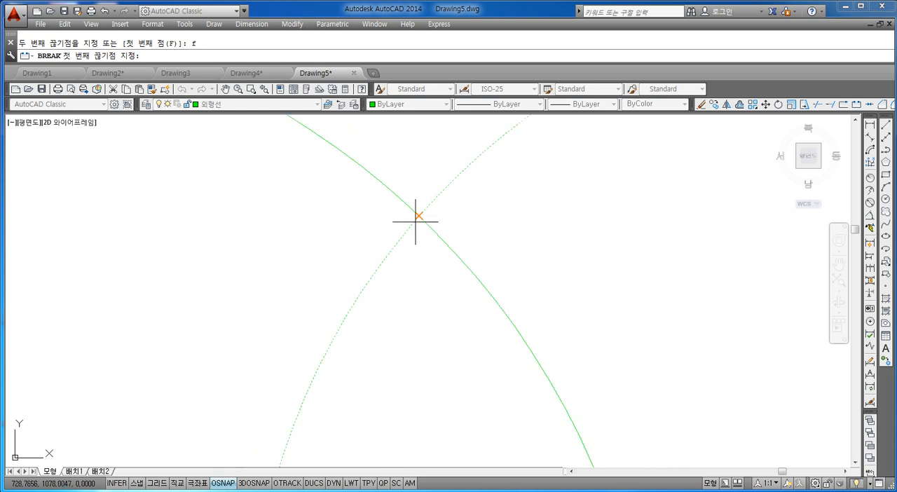
scroll(423, 212, up, 5)
middle_drag(337, 258, 424, 232)
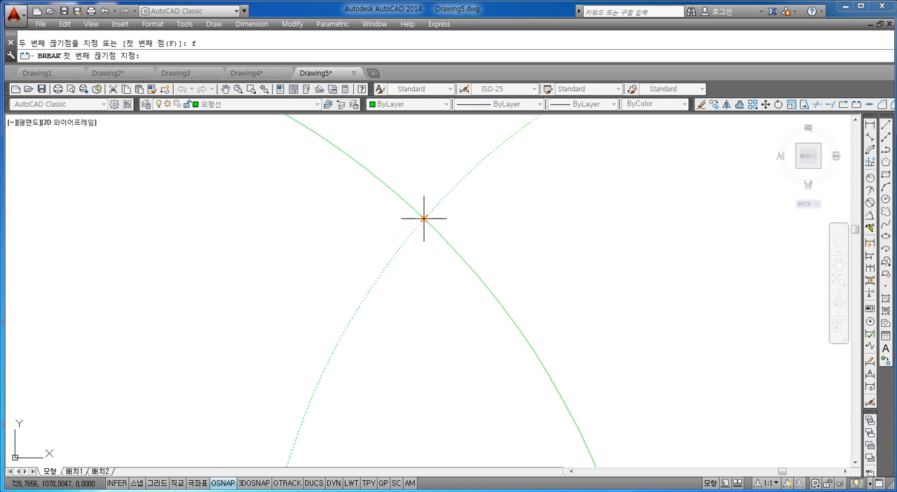
click(424, 218)
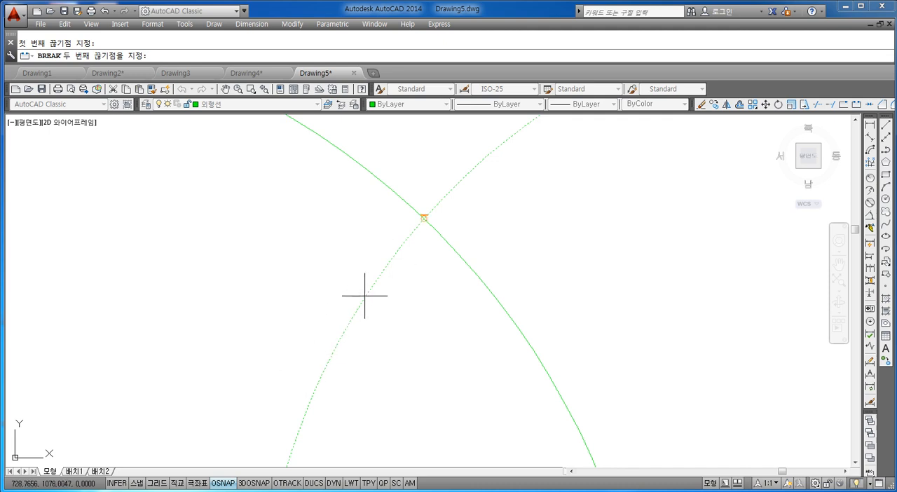
With object snap off, end the break at a free point on the arc inside the left circle and undo the break.
scroll(365, 301, down, 3)
middle_drag(396, 268, 387, 210)
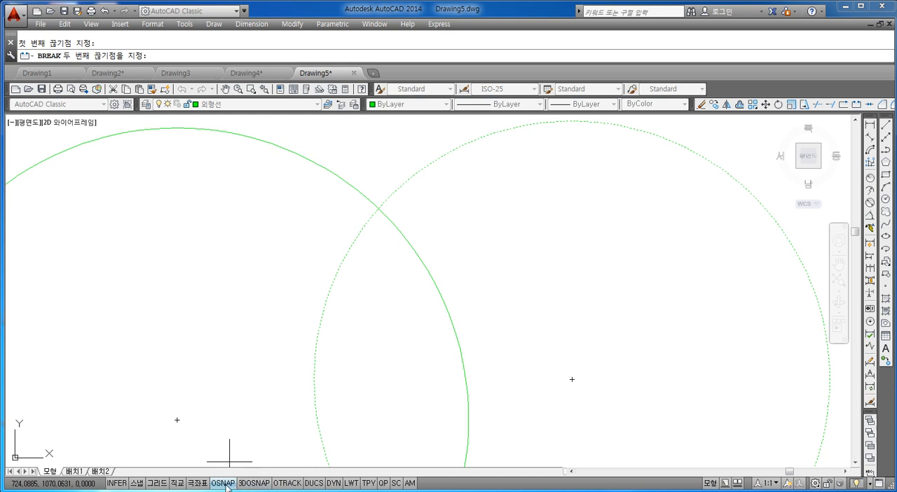
click(226, 484)
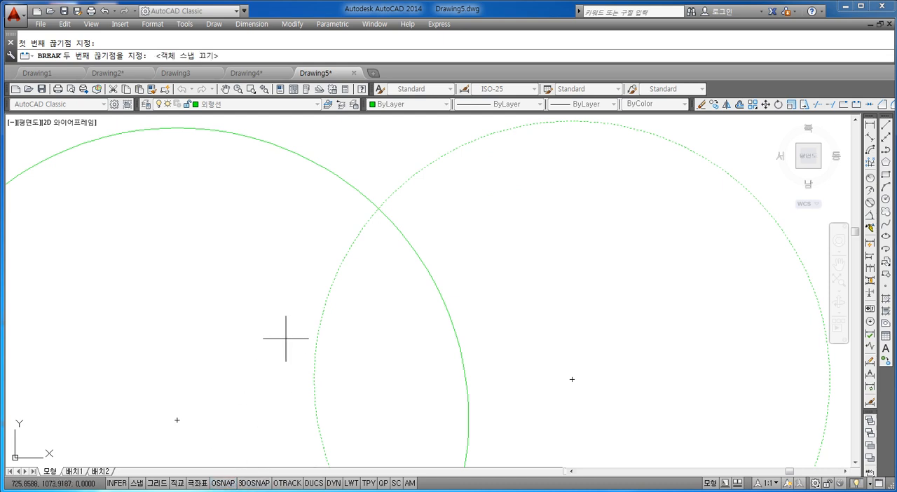
scroll(369, 232, up, 3)
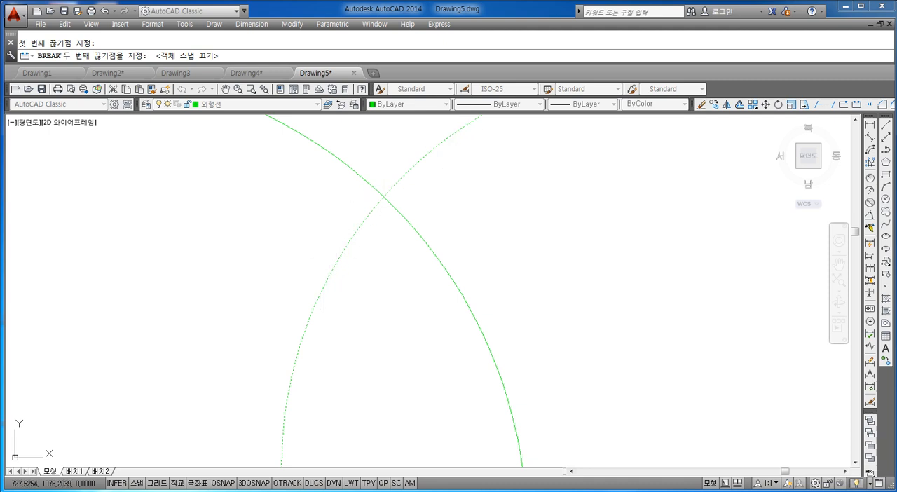
click(322, 287)
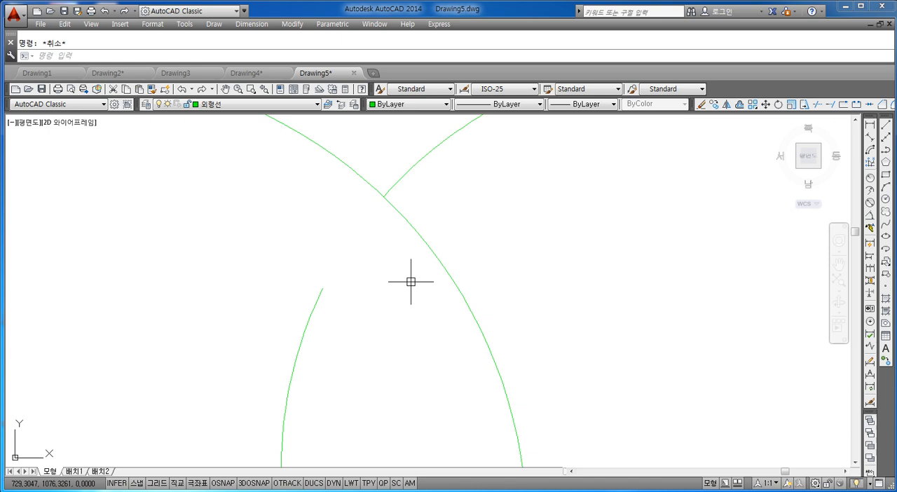
key(ctrl+z)
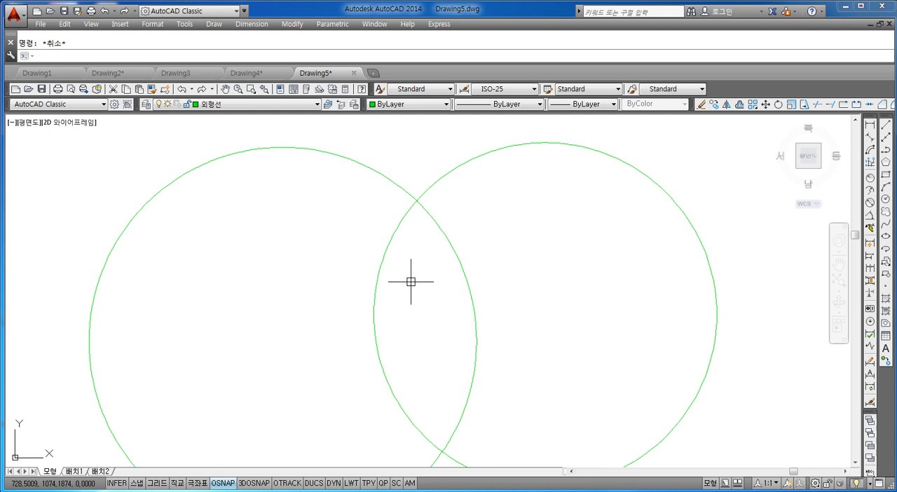
Break the right green circle from its upper intersection with the left circle to a nearby free point inside the left circle, with object snap off.
middle_drag(476, 278, 414, 276)
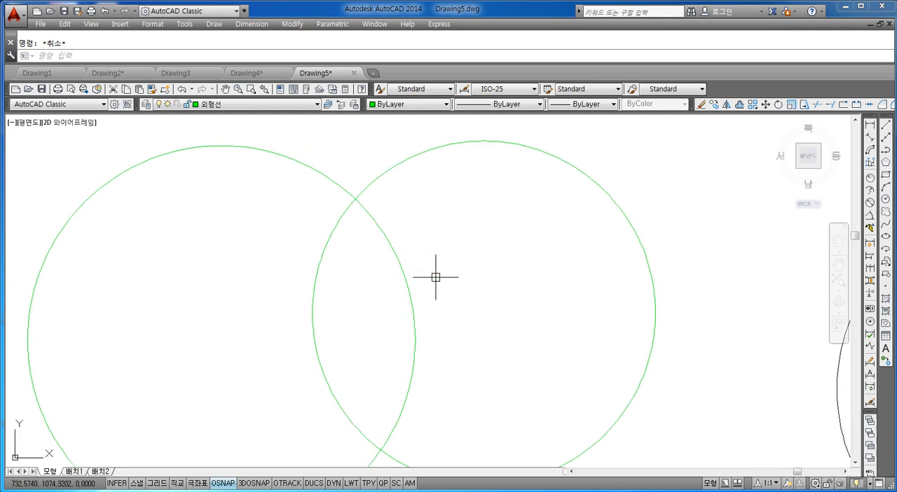
text(r)
key(Return)
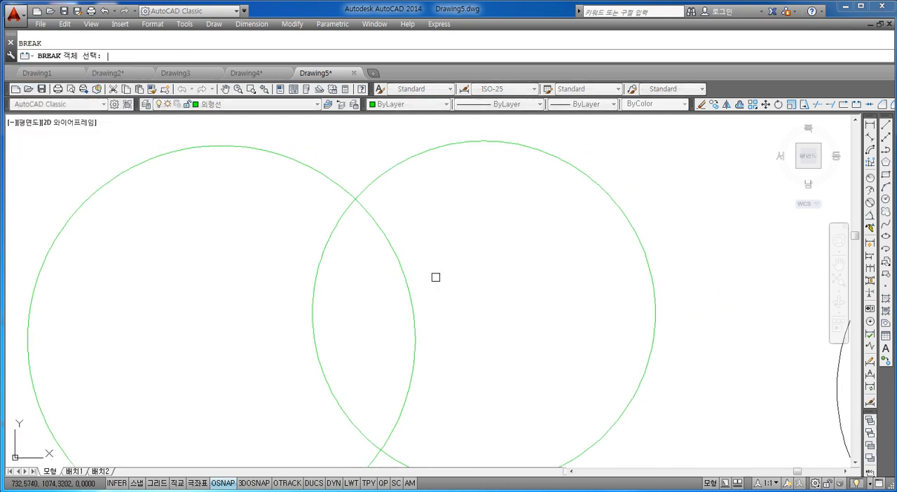
click(341, 216)
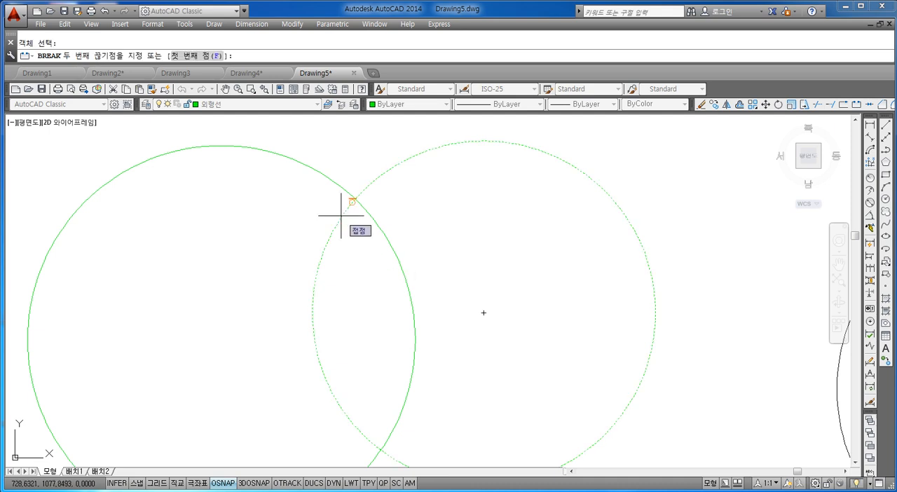
text(f)
key(Return)
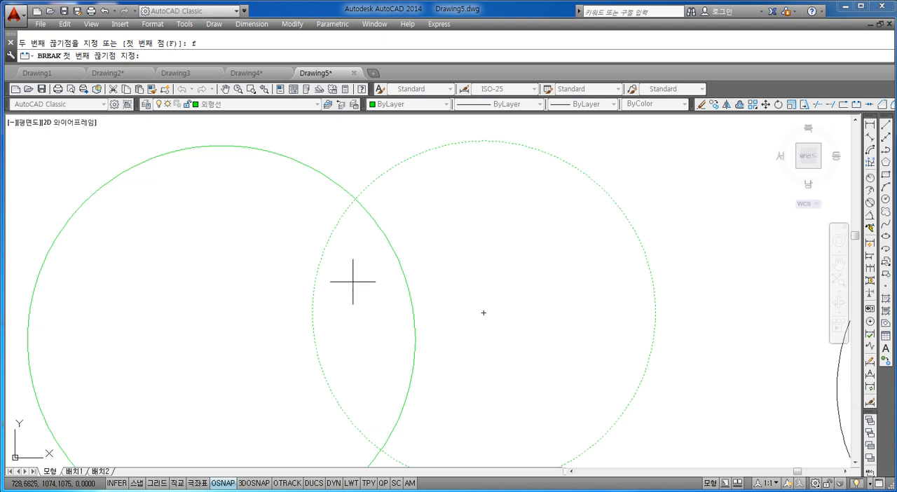
scroll(358, 219, up, 5)
middle_drag(351, 219, 380, 248)
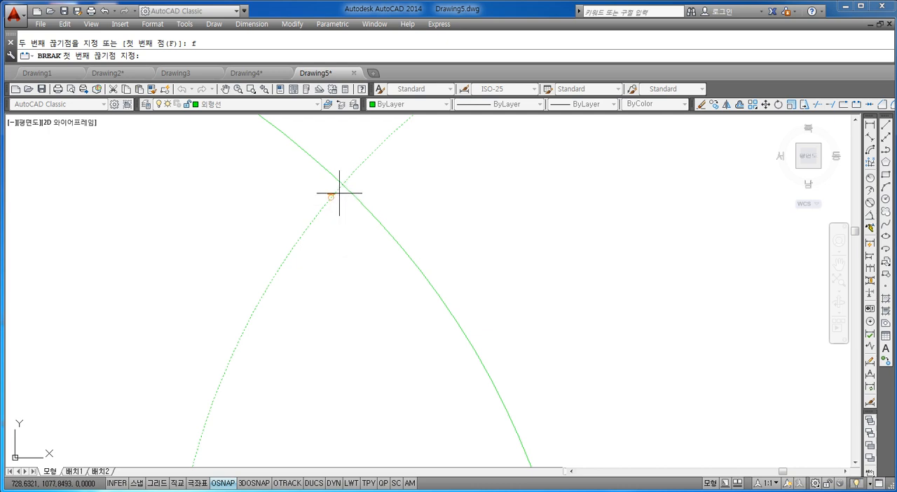
middle_drag(359, 216, 374, 227)
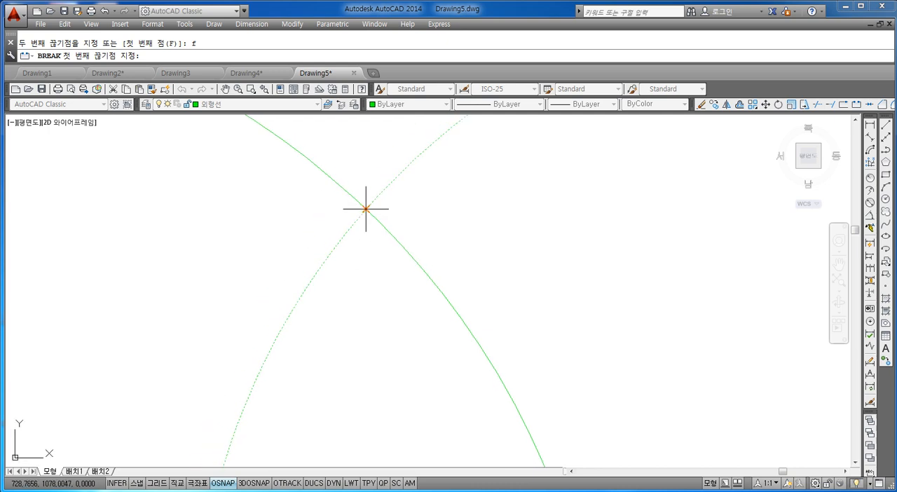
click(366, 208)
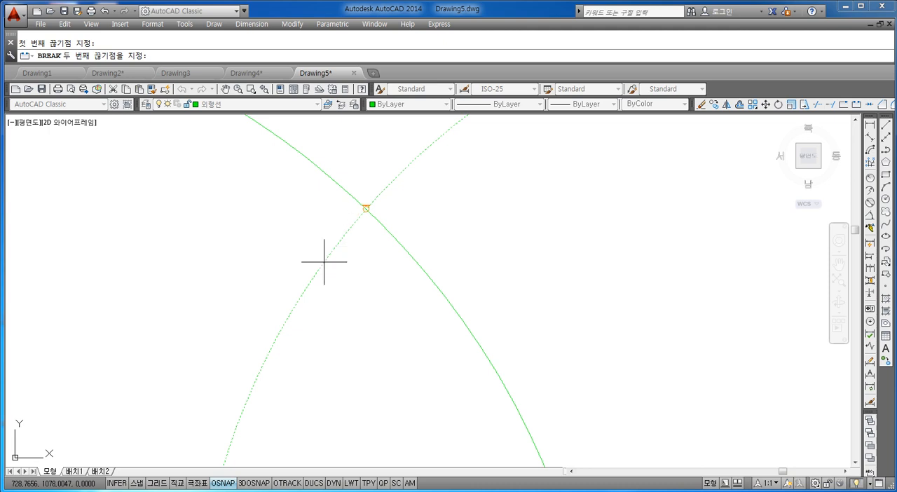
click(223, 483)
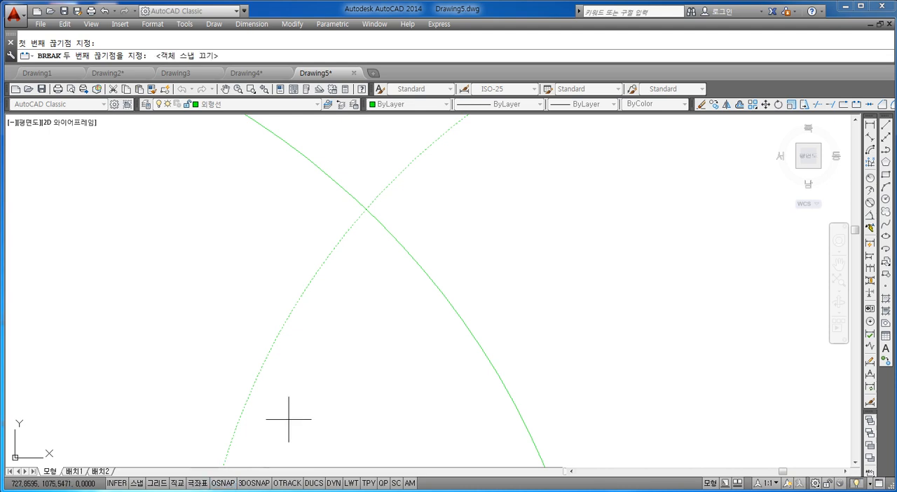
click(342, 236)
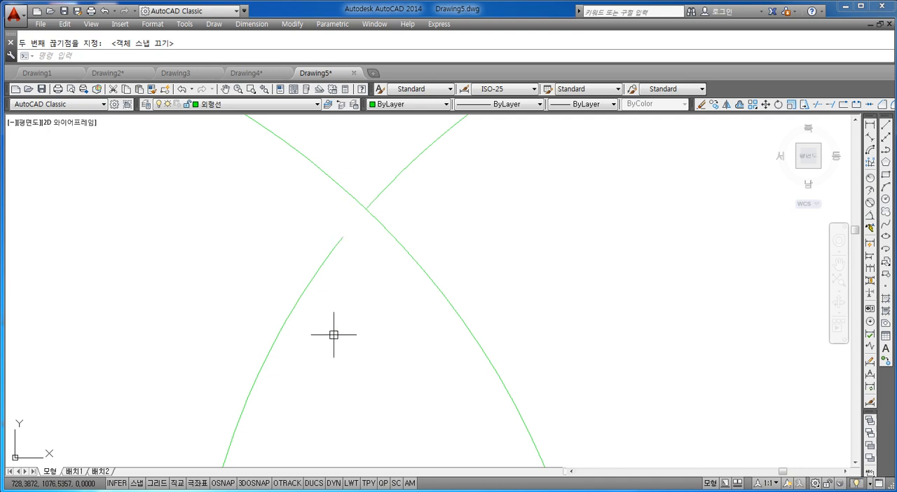
Break the inner arc from a free point just above the lower intersection to that intersection, turning object snap on for the second point.
scroll(334, 335, down, 4)
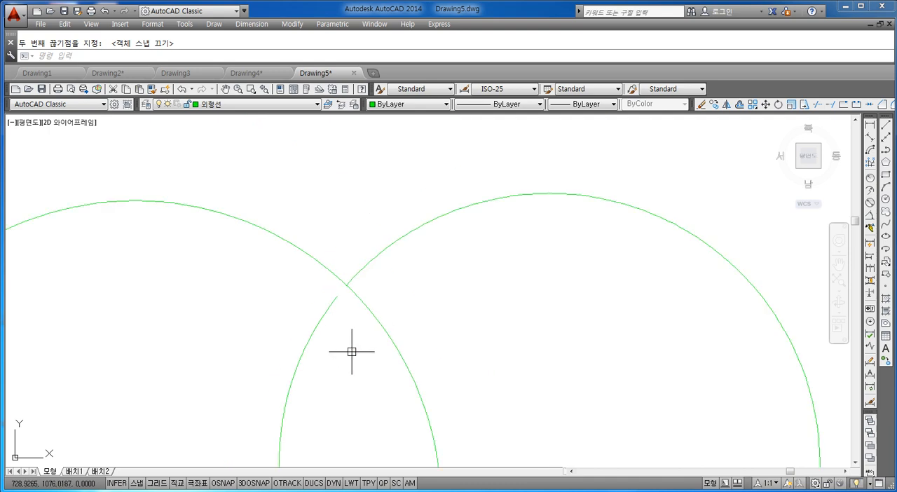
middle_drag(356, 375, 337, 285)
scroll(336, 286, down, 4)
middle_drag(339, 350, 307, 275)
scroll(306, 310, up, 4)
scroll(307, 311, up, 2)
middle_drag(318, 338, 304, 279)
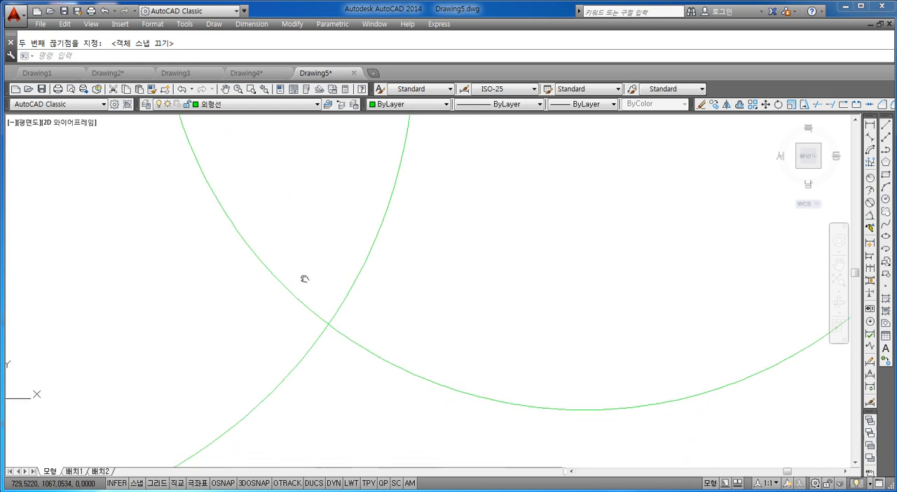
scroll(318, 320, up, 4)
key(Escape)
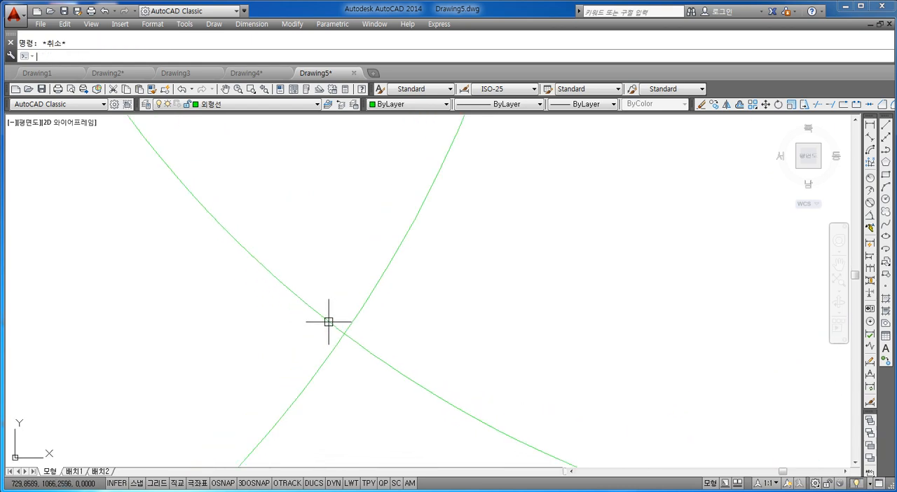
text(br)
key(Return)
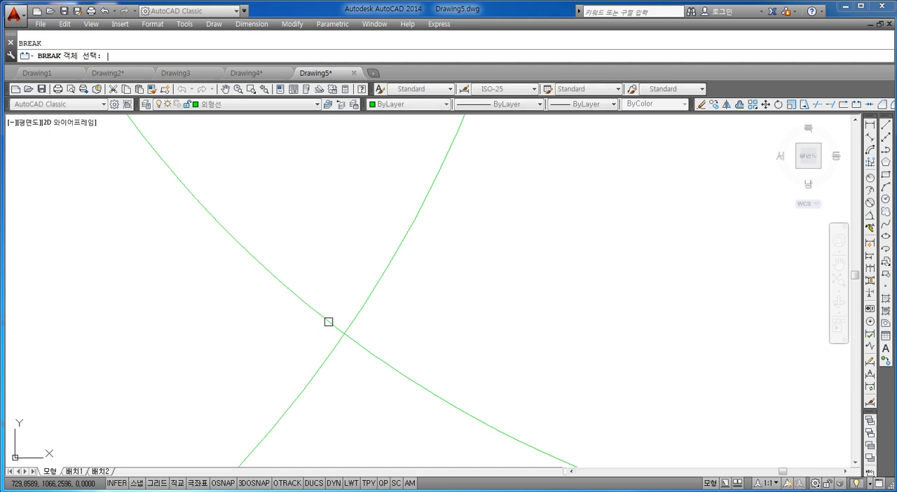
click(296, 294)
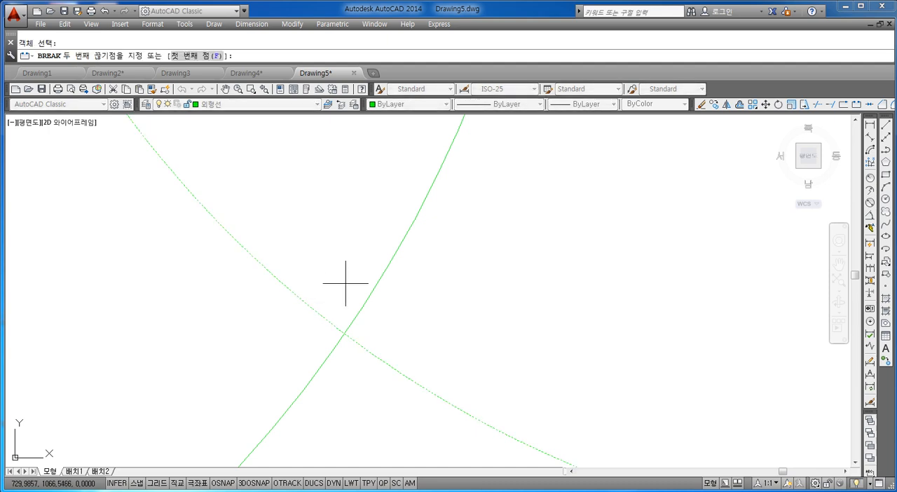
key(Return)
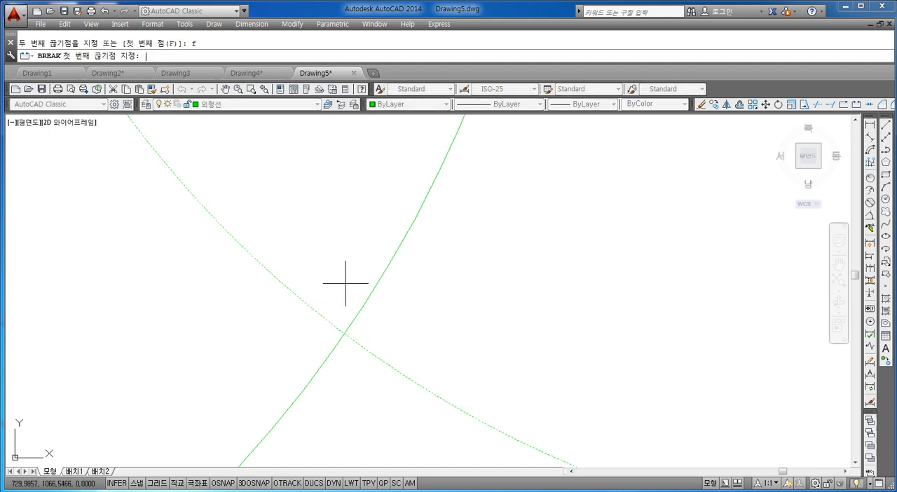
click(295, 293)
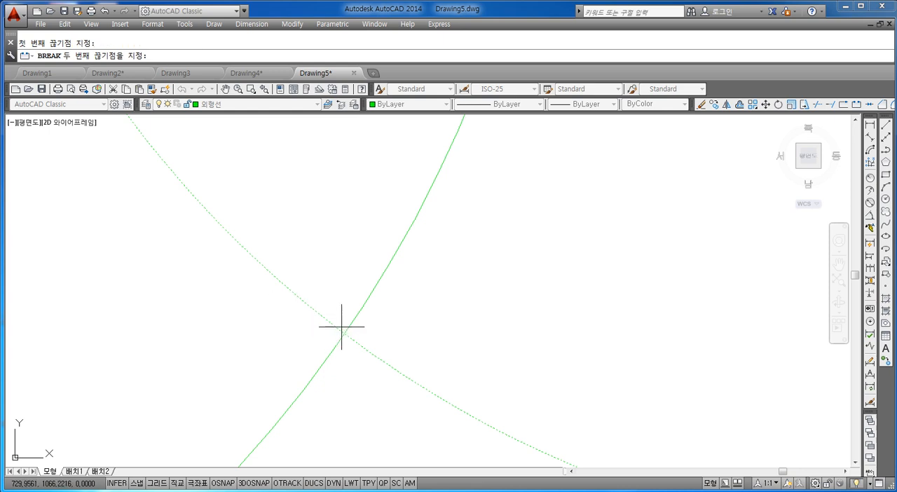
click(223, 483)
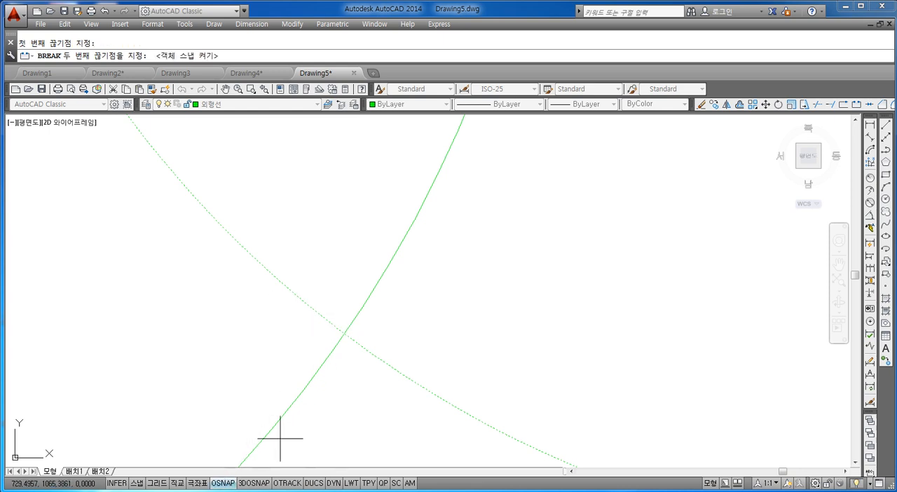
click(344, 333)
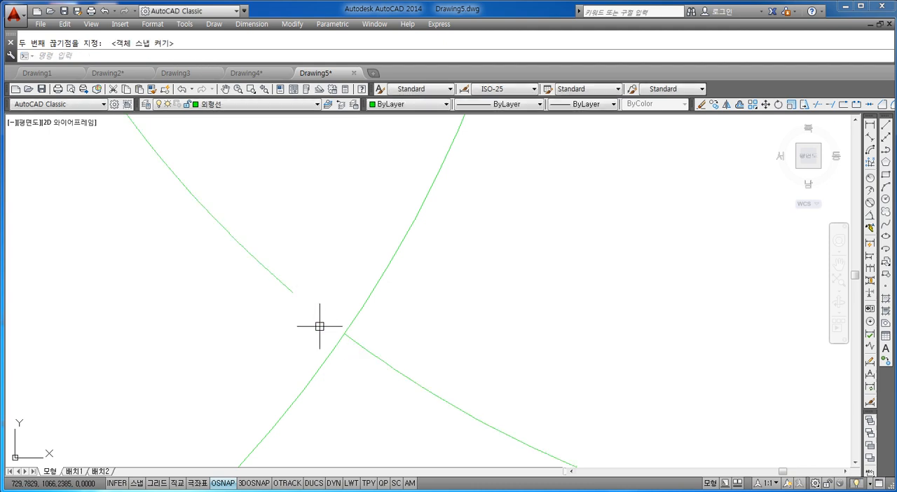
Move the separated inner arc between the two green circles to the 가상선 layer.
scroll(377, 322, down, 4)
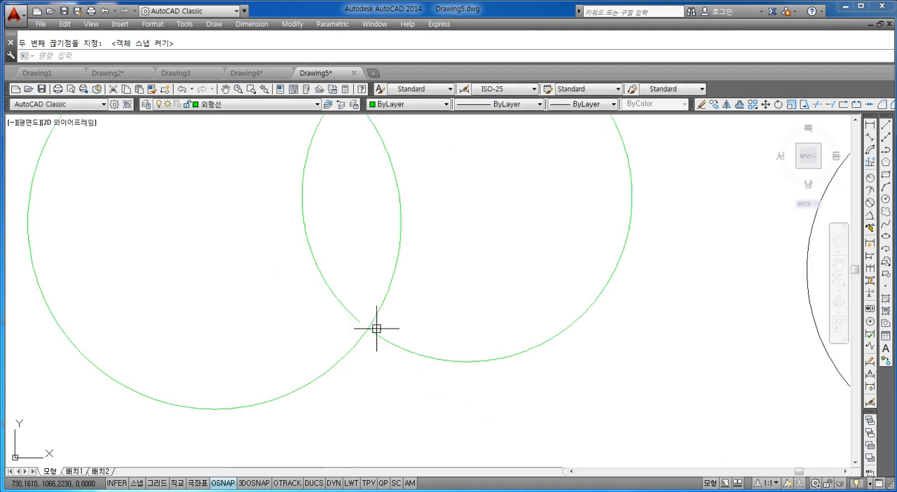
scroll(384, 309, up, 3)
scroll(382, 295, down, 3)
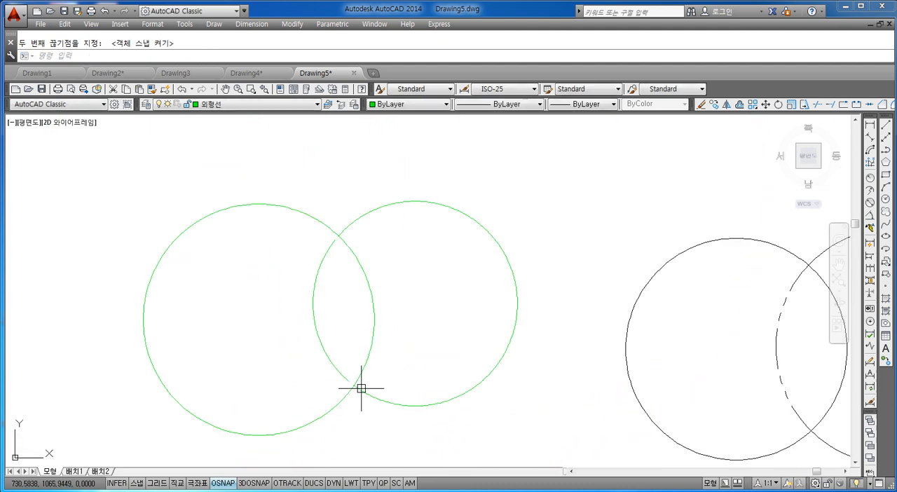
scroll(336, 341, up, 1)
scroll(338, 338, down, 1)
scroll(338, 338, up, 2)
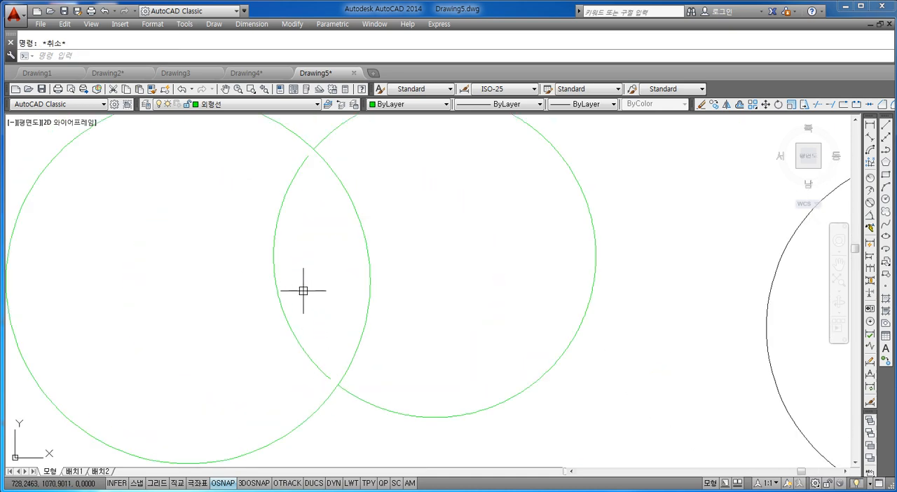
click(302, 293)
click(232, 315)
click(225, 104)
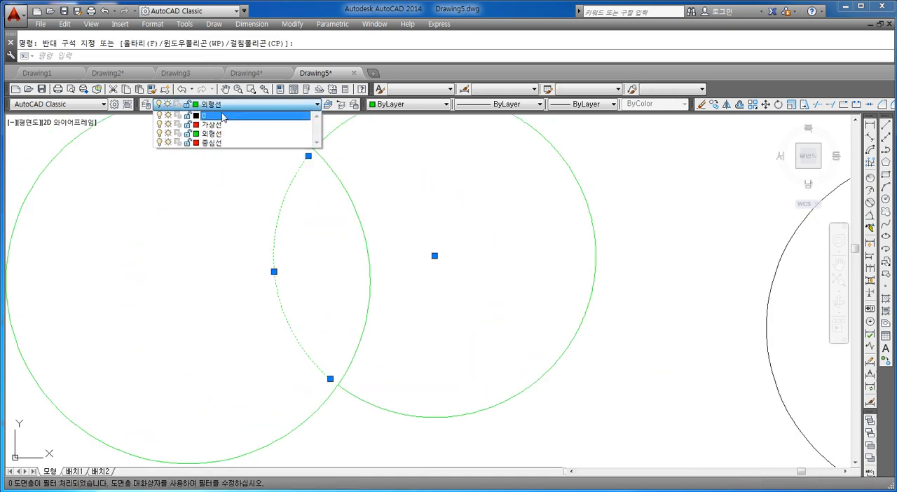
click(213, 125)
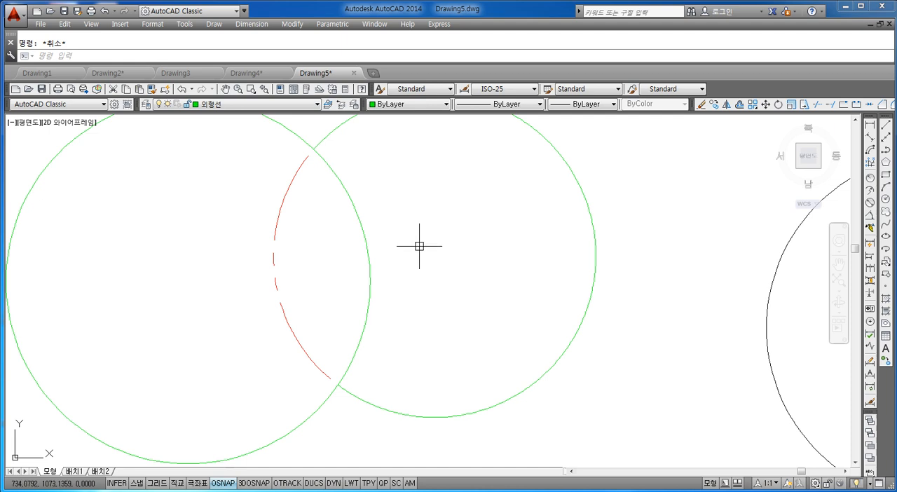
key(Escape)
Select the outer green arc of the right circle to check its extent, and clear the selection.
middle_drag(357, 247, 295, 279)
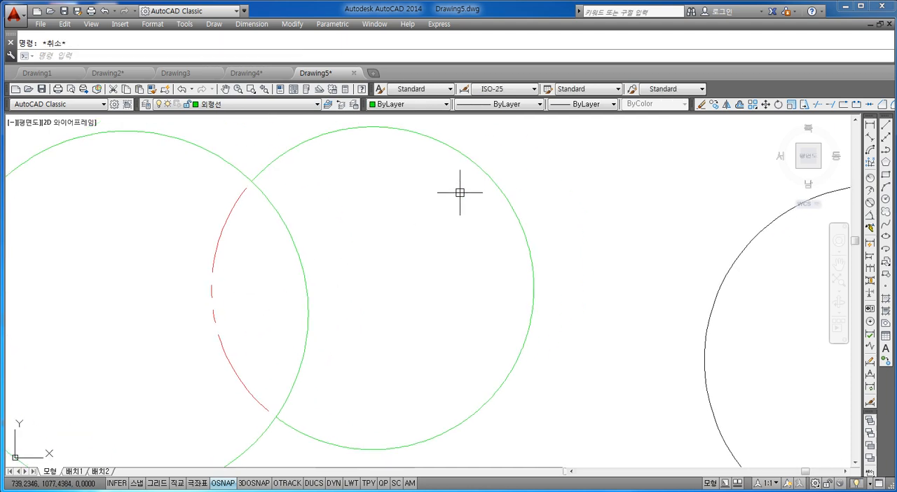
click(537, 174)
click(476, 250)
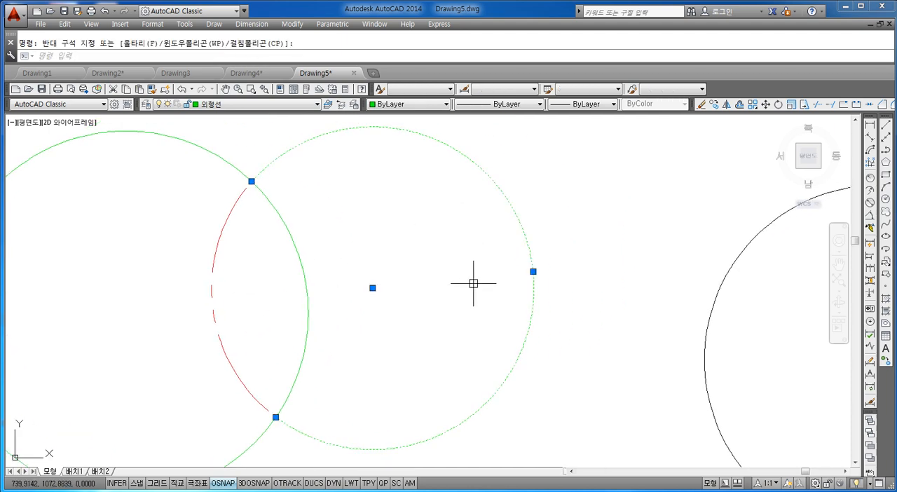
key(Escape)
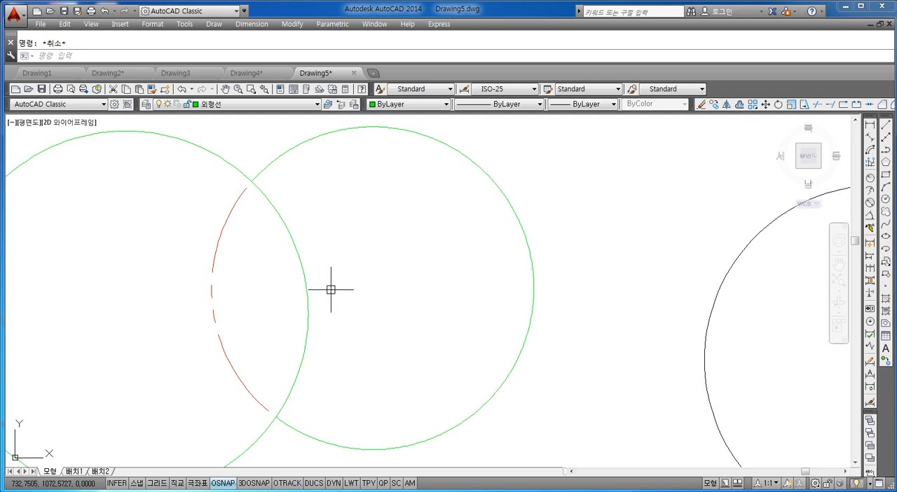
Return to the main part drawing and select the large right end circle to examine where it overlaps the central circles.
scroll(329, 284, down, 4)
middle_drag(190, 280, 385, 265)
middle_drag(245, 298, 408, 265)
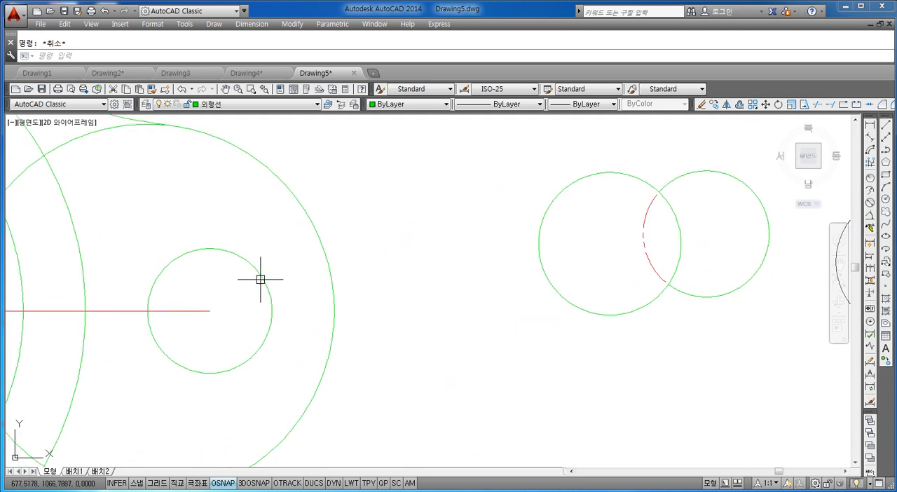
middle_drag(249, 283, 433, 243)
middle_drag(239, 233, 408, 262)
mouse_move(274, 257)
middle_down()
mouse_move(387, 259)
mouse_move(392, 250)
mouse_move(305, 246)
mouse_move(330, 247)
middle_up()
scroll(388, 260, down, 4)
scroll(287, 238, up, 2)
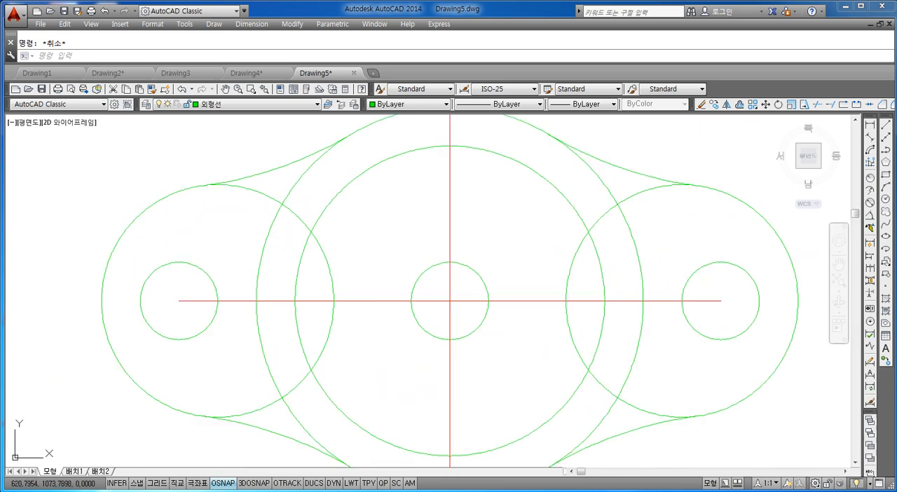
middle_drag(478, 248, 376, 235)
middle_drag(508, 246, 368, 233)
middle_drag(430, 221, 407, 243)
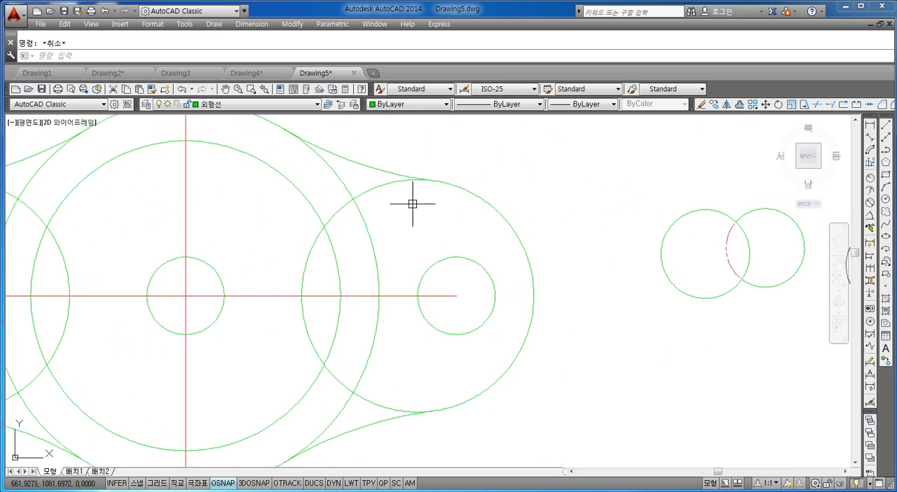
click(387, 185)
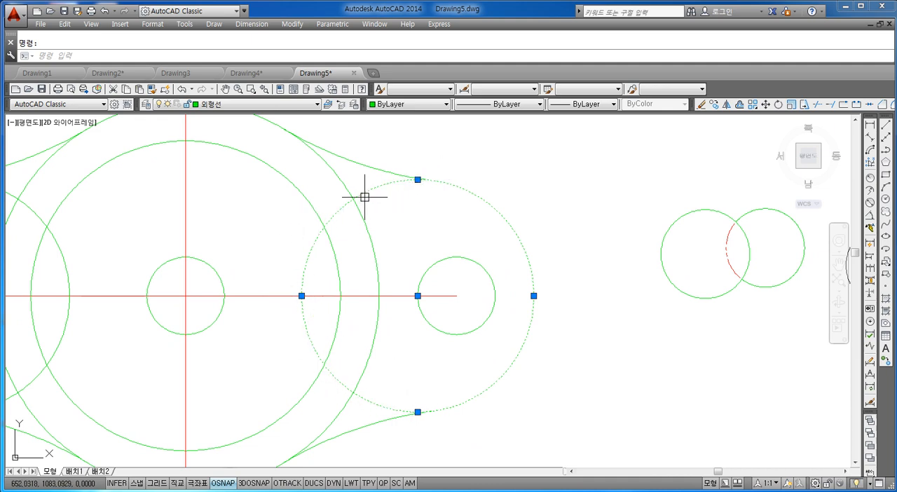
key(Escape)
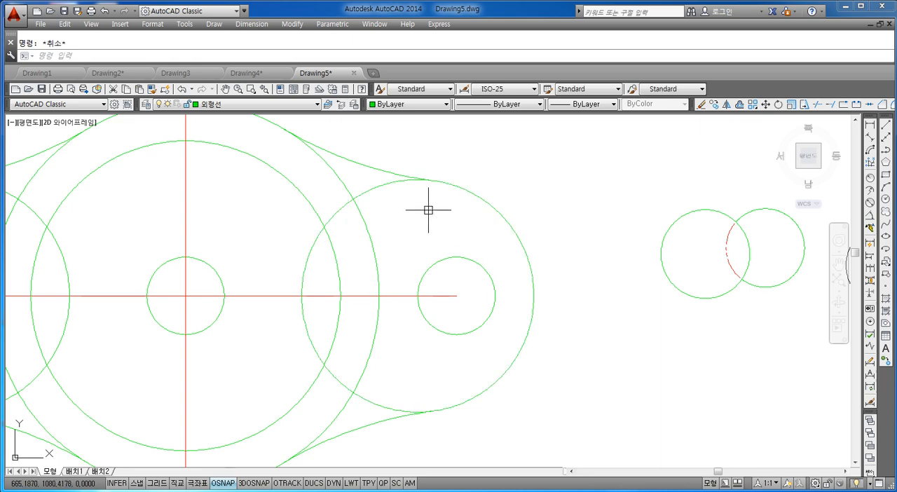
Break the large right end circle from the end of the upper tangent arc to a free point just left of it, with object snap off.
scroll(429, 210, up, 3)
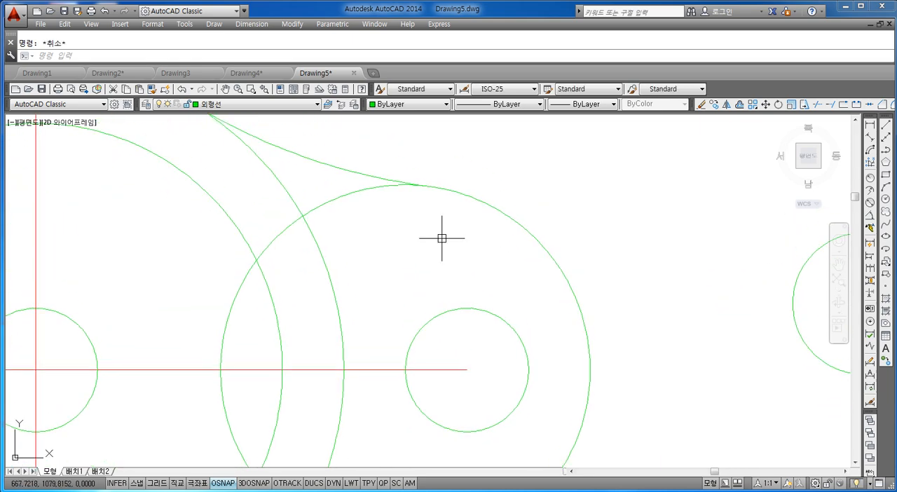
text(br)
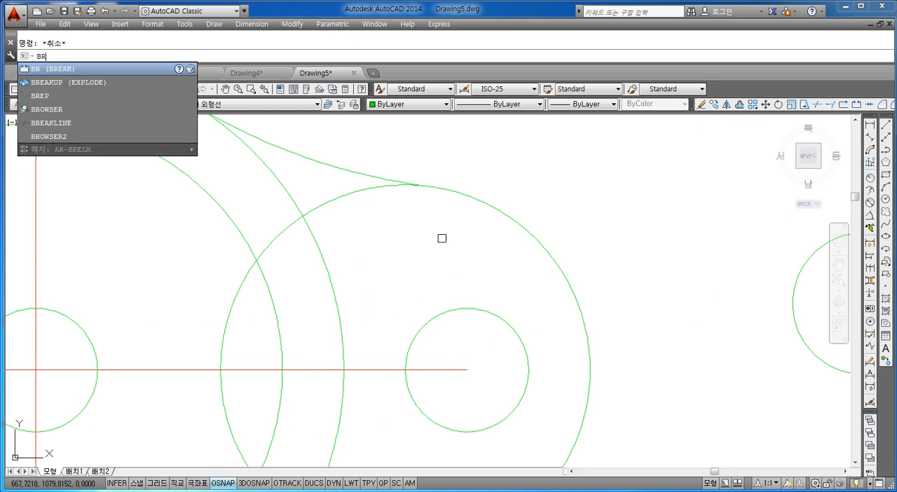
key(Return)
scroll(372, 223, down, 4)
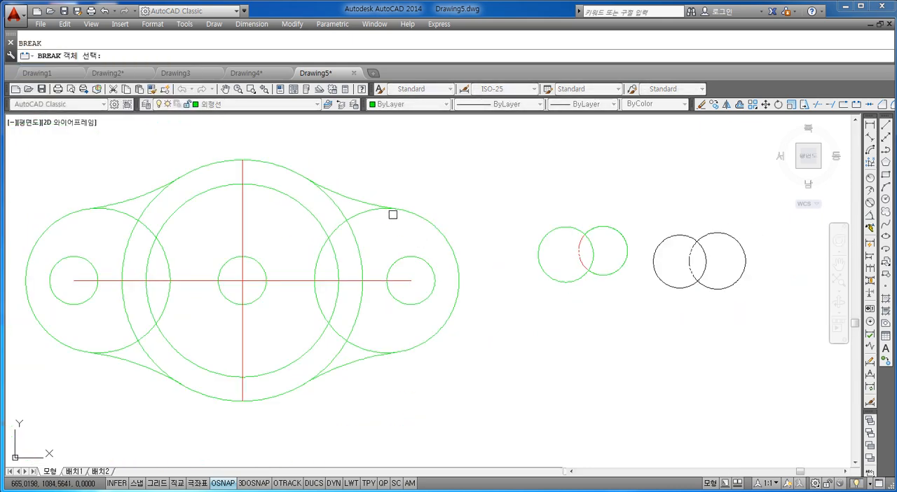
scroll(392, 215, up, 4)
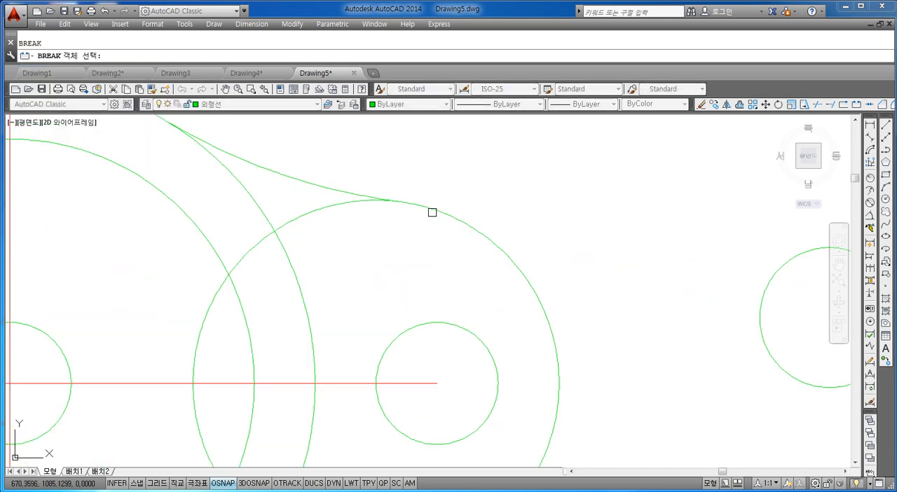
click(438, 210)
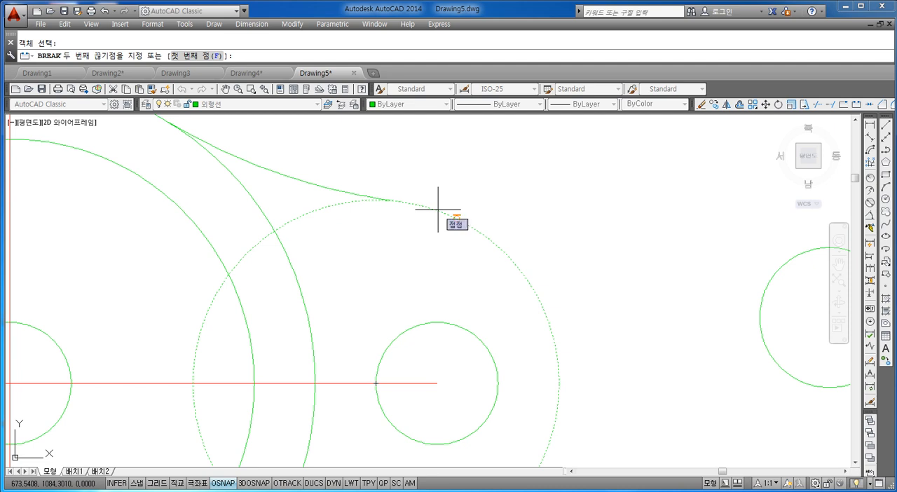
key(Return)
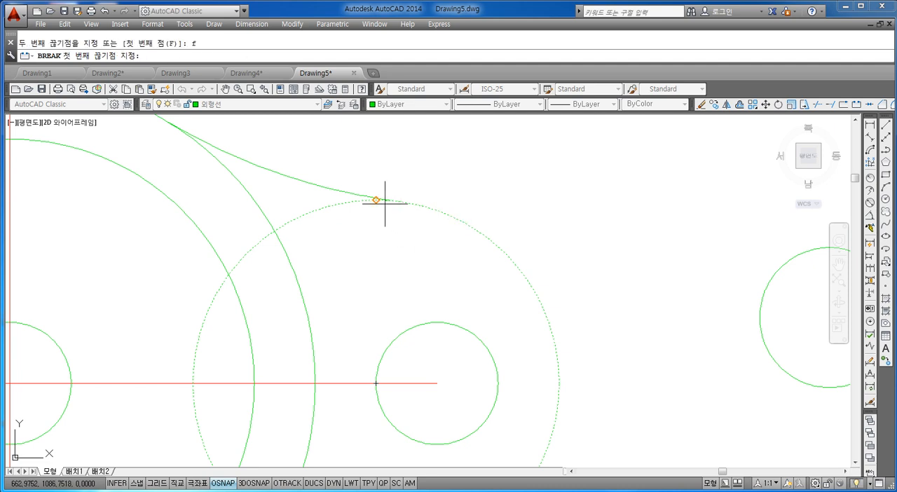
scroll(401, 214, up, 3)
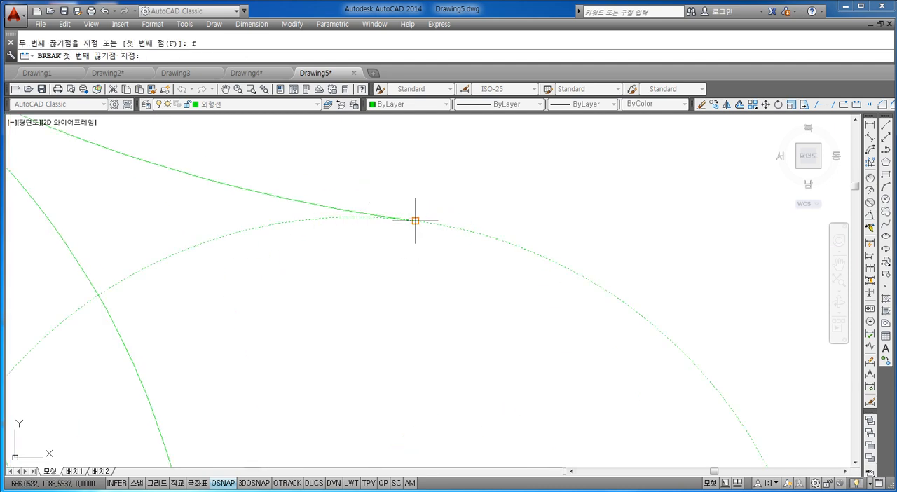
scroll(419, 236, up, 3)
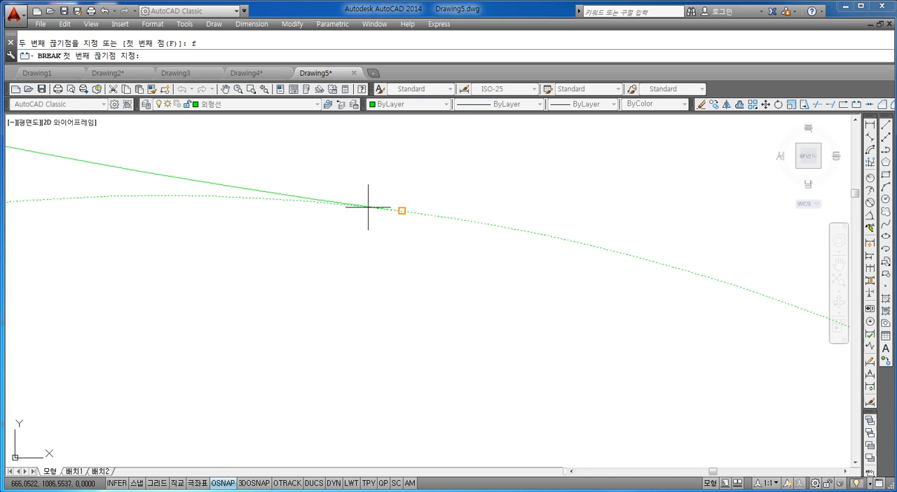
click(408, 211)
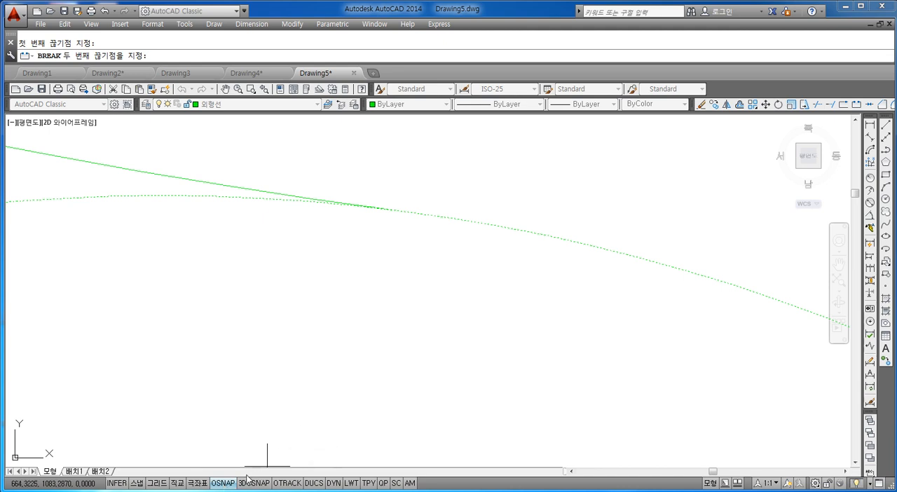
click(224, 483)
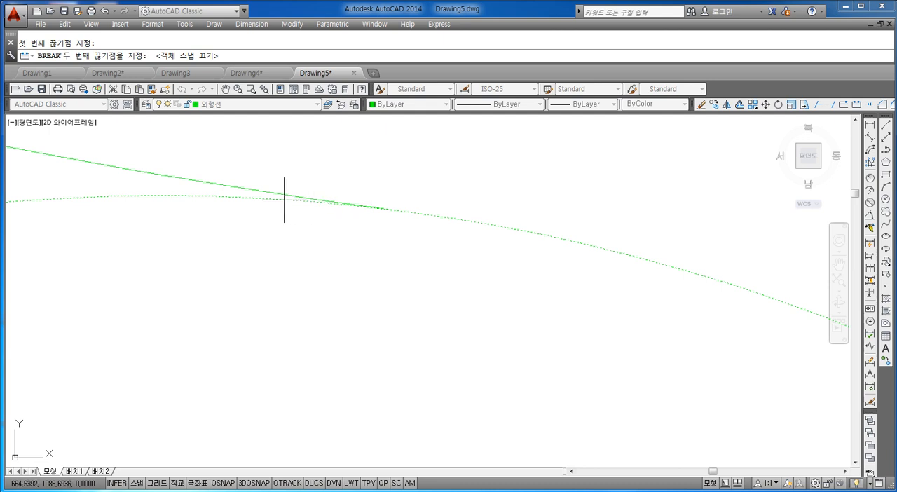
click(178, 196)
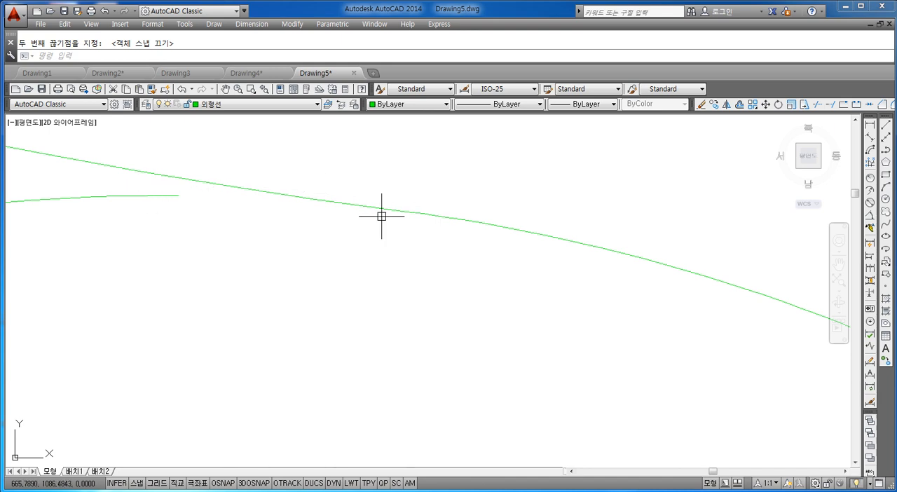
scroll(172, 262, down, 4)
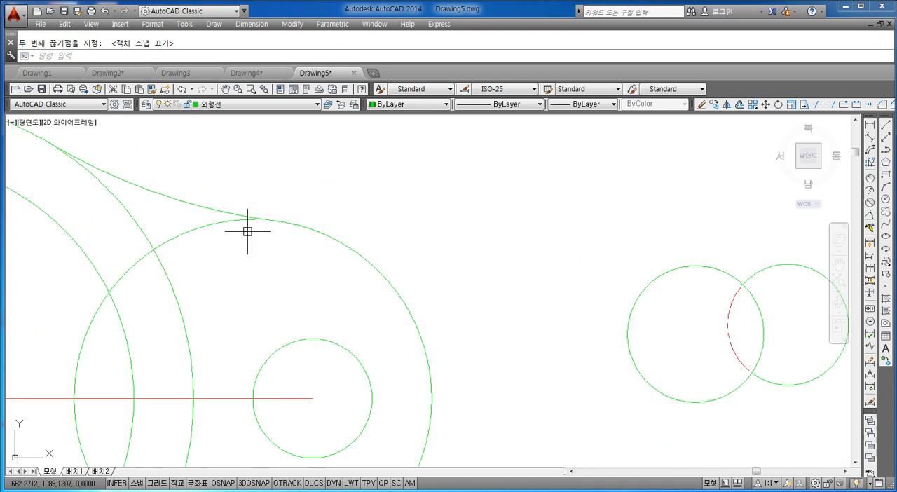
Enable the Nearest (근처점) object snap mode in the drafting settings.
middle_drag(248, 236, 312, 274)
scroll(301, 190, up, 6)
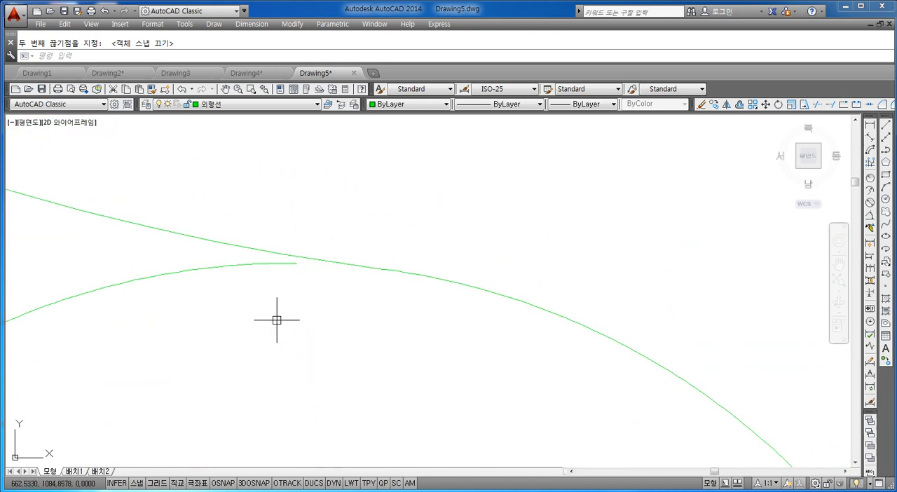
right_click(221, 484)
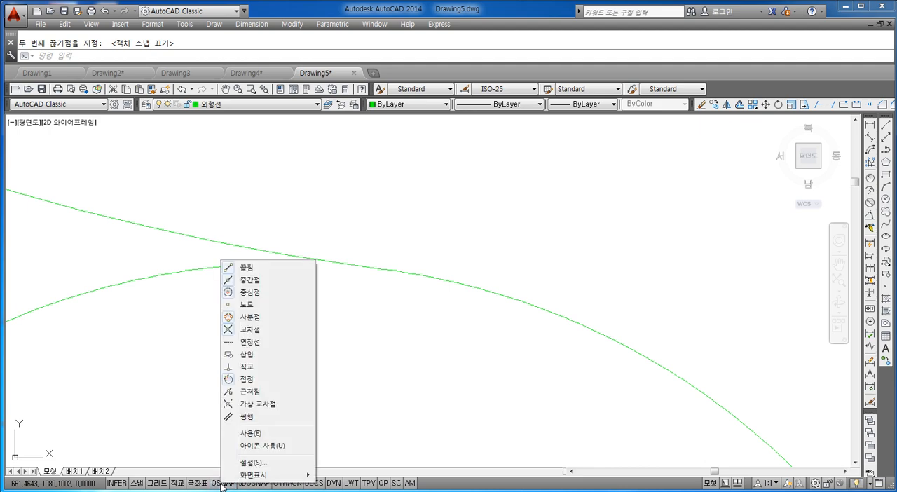
click(254, 463)
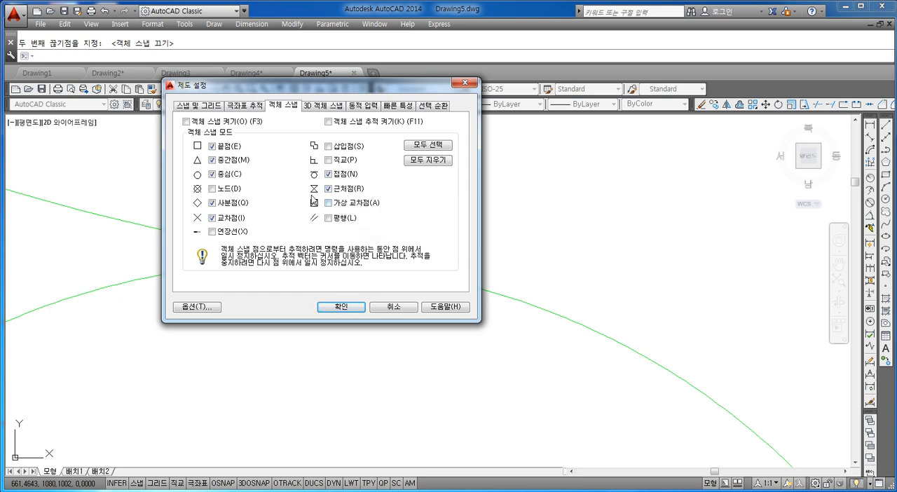
click(340, 308)
Turn object snap on and break the right end circle from a nearest point left of the lower tangent arc's end to their intersection.
scroll(285, 337, down, 5)
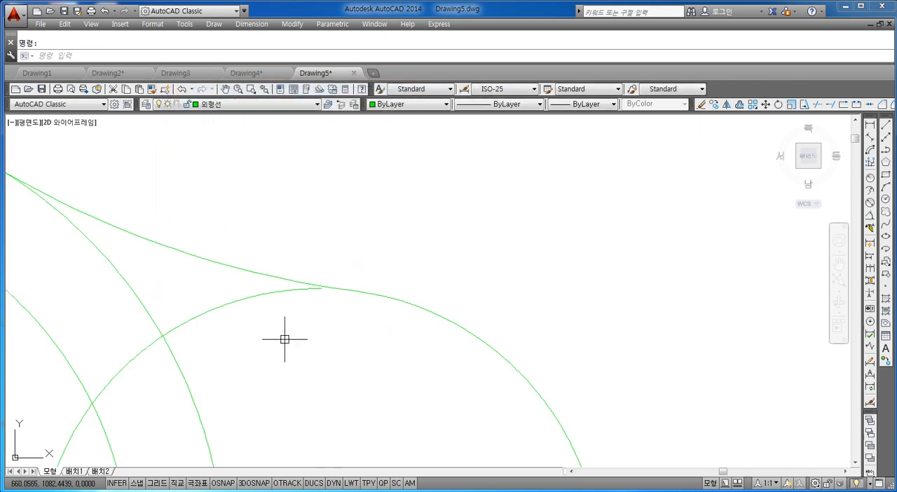
middle_drag(309, 293, 275, 219)
scroll(258, 321, up, 2)
scroll(268, 344, up, 6)
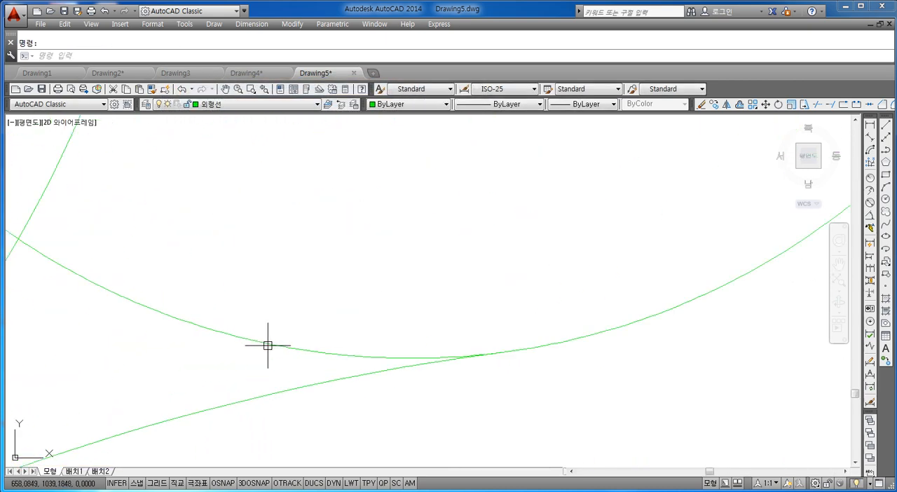
scroll(346, 347, down, 10)
scroll(354, 344, up, 4)
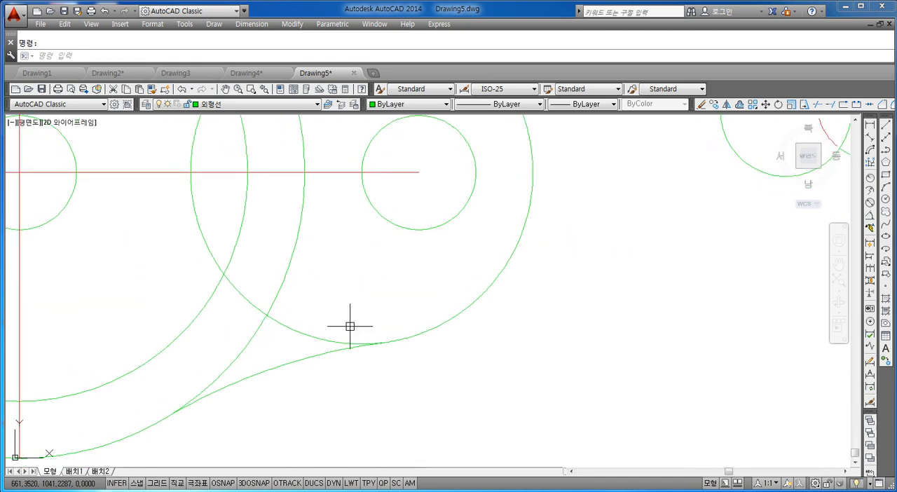
text(r)
key(Return)
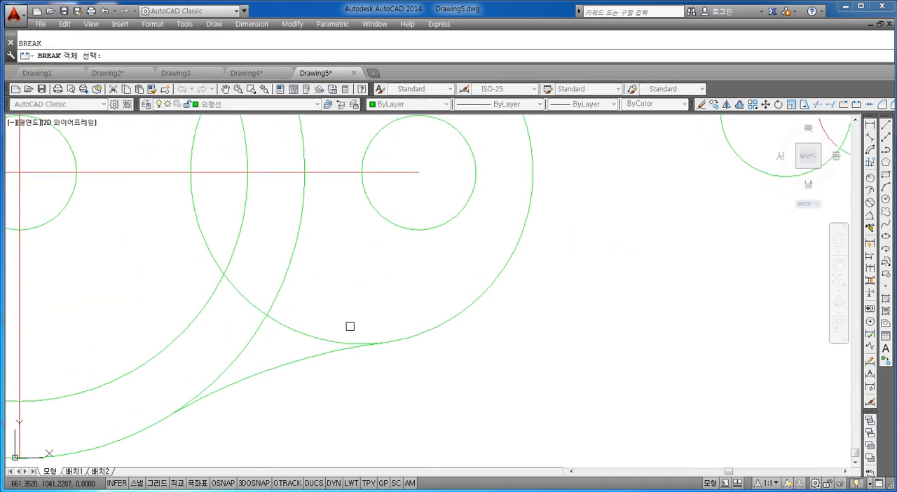
scroll(324, 346, up, 3)
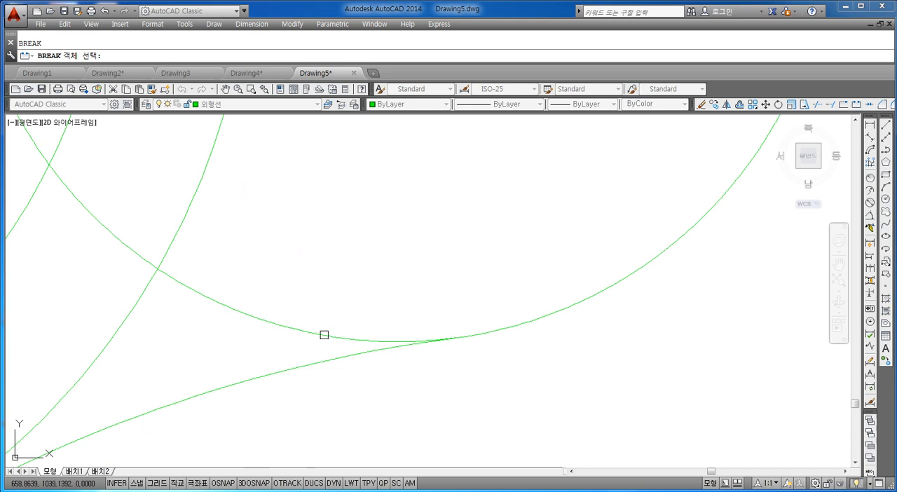
click(323, 335)
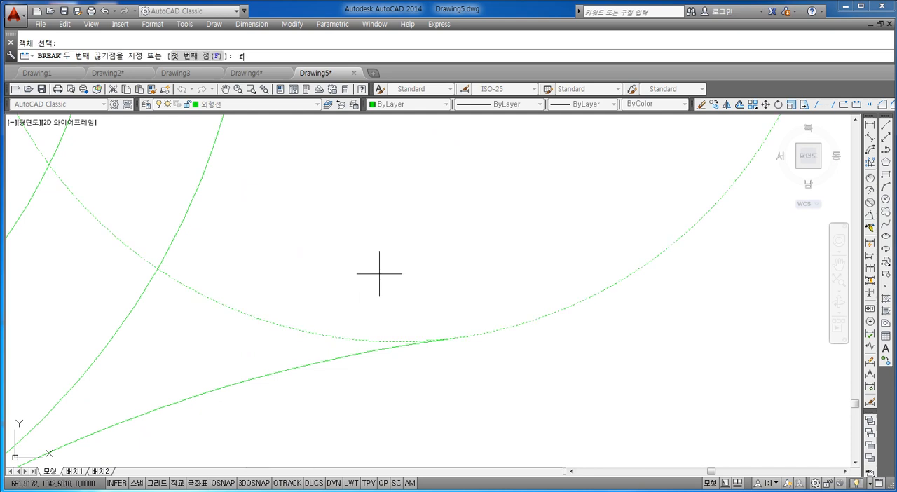
text(f)
key(Return)
scroll(337, 351, up, 1)
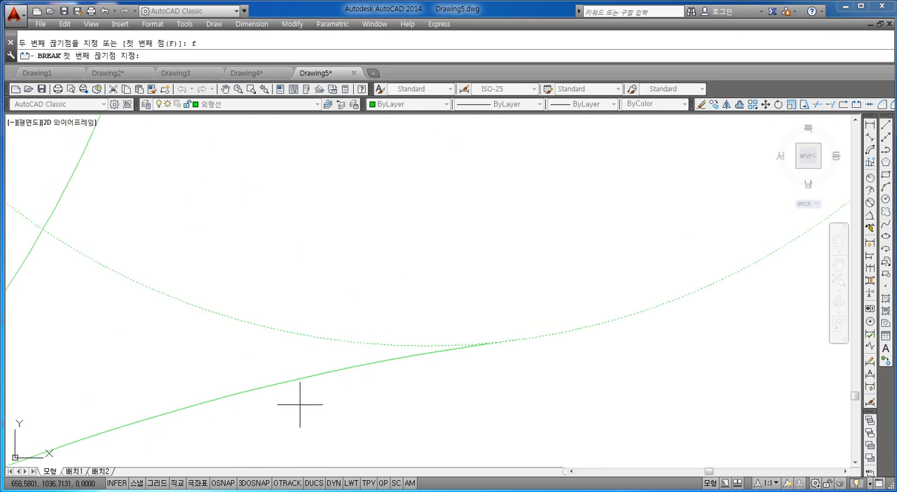
click(223, 482)
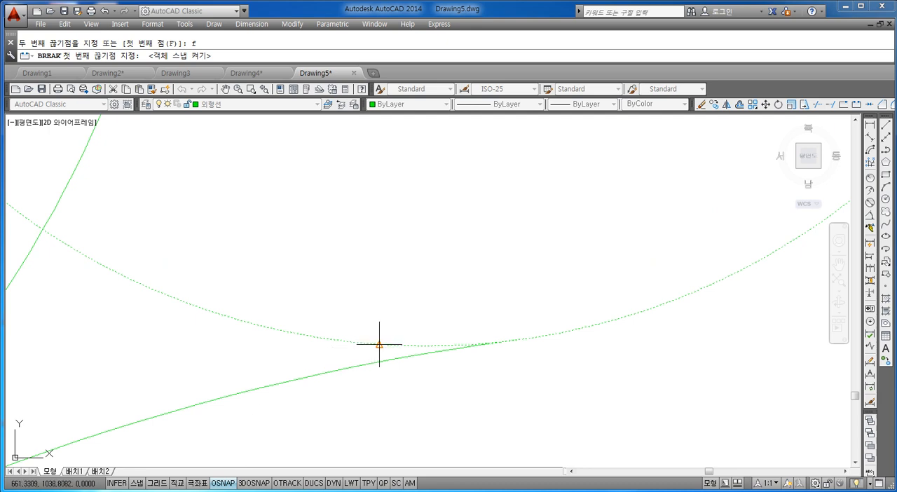
scroll(385, 345, up, 1)
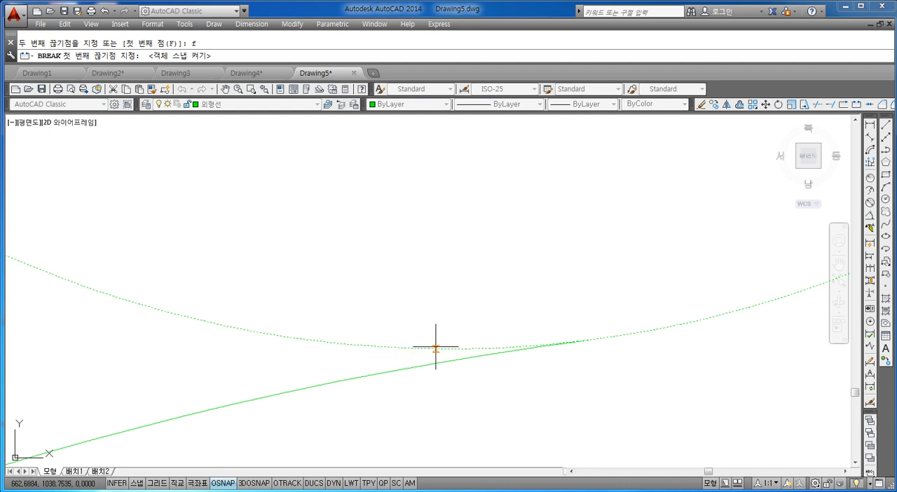
click(397, 346)
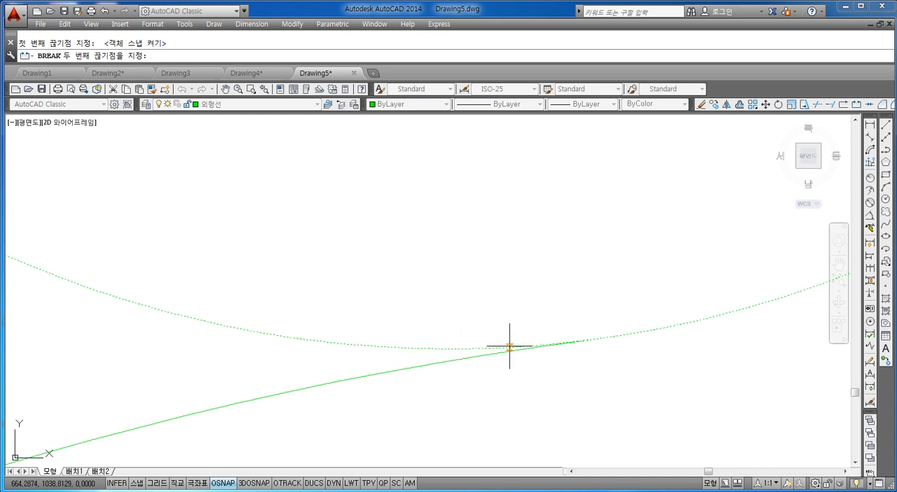
click(591, 340)
scroll(470, 326, down, 2)
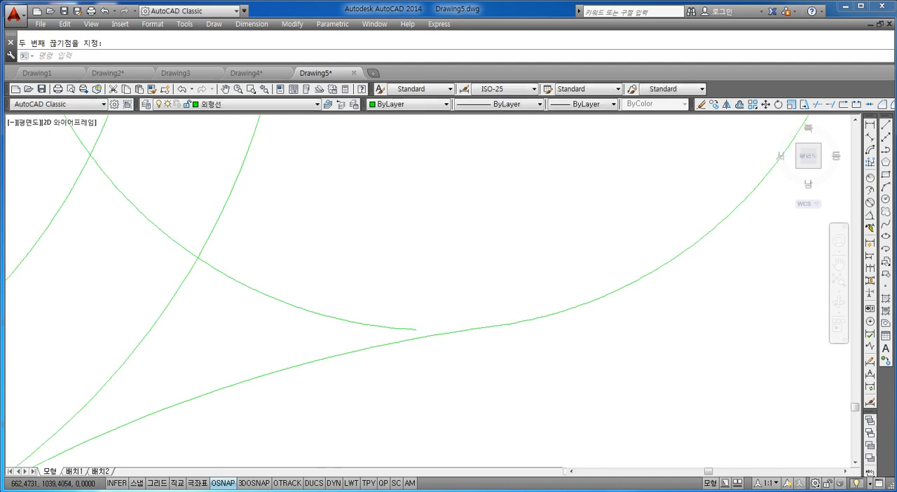
Move the separated inner arc of the right end circle to the 가상선 layer and clear the selection.
scroll(420, 321, down, 3)
scroll(434, 326, up, 4)
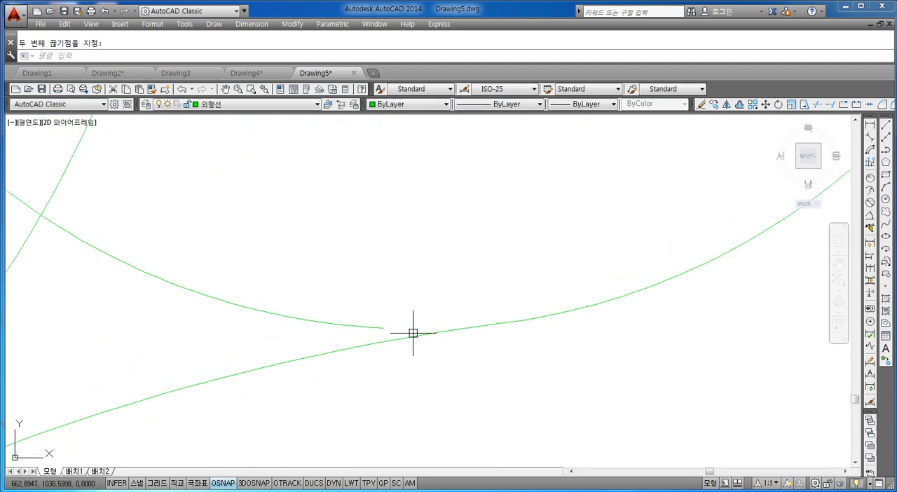
scroll(431, 328, down, 3)
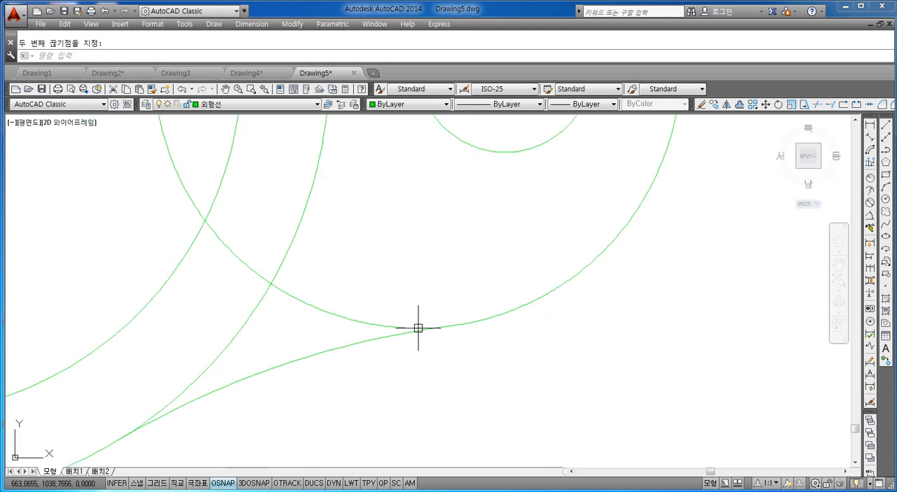
scroll(393, 362, up, 1)
key(Escape)
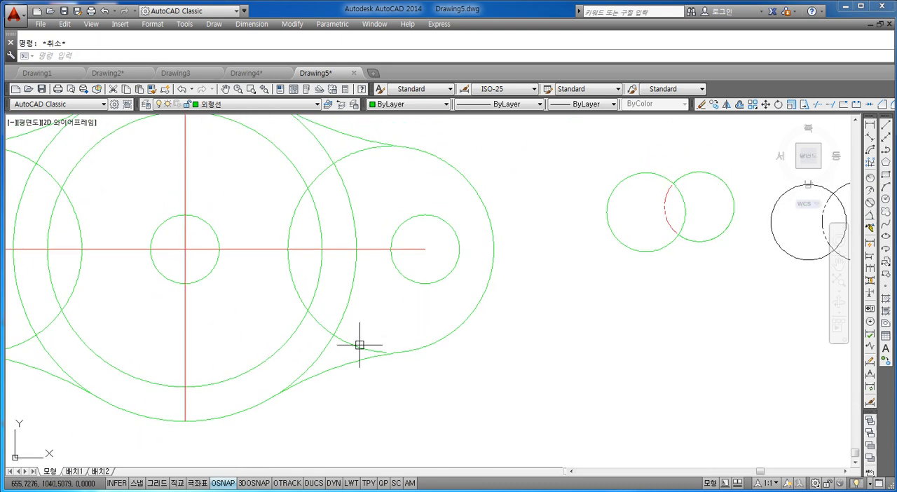
click(359, 345)
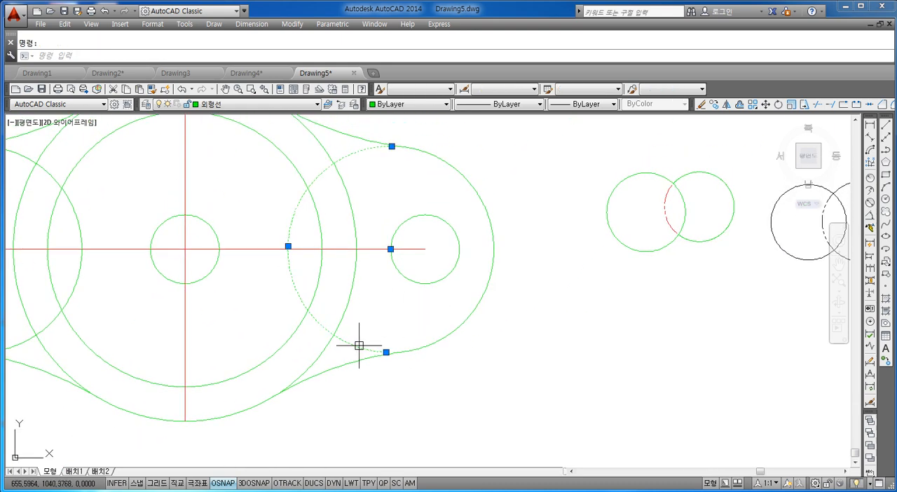
click(214, 104)
click(211, 125)
key(Escape)
scroll(370, 202, up, 2)
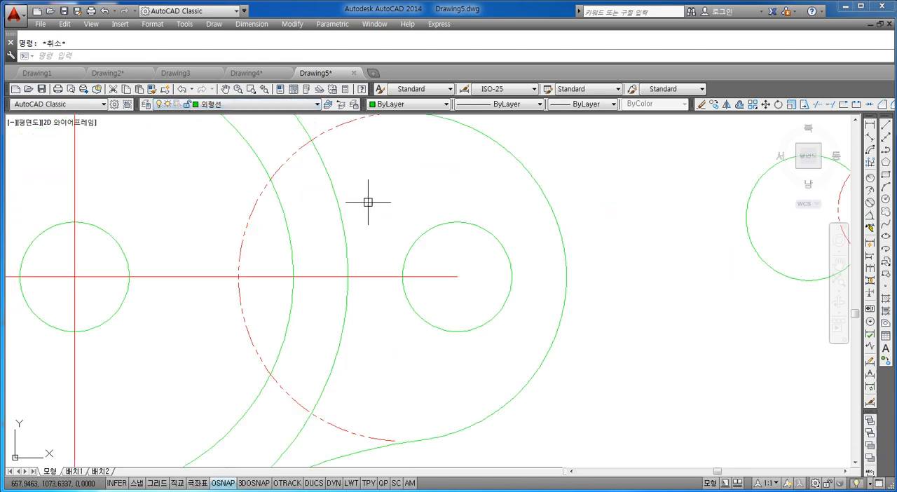
middle_drag(388, 222, 383, 247)
scroll(442, 257, down, 4)
scroll(415, 265, up, 2)
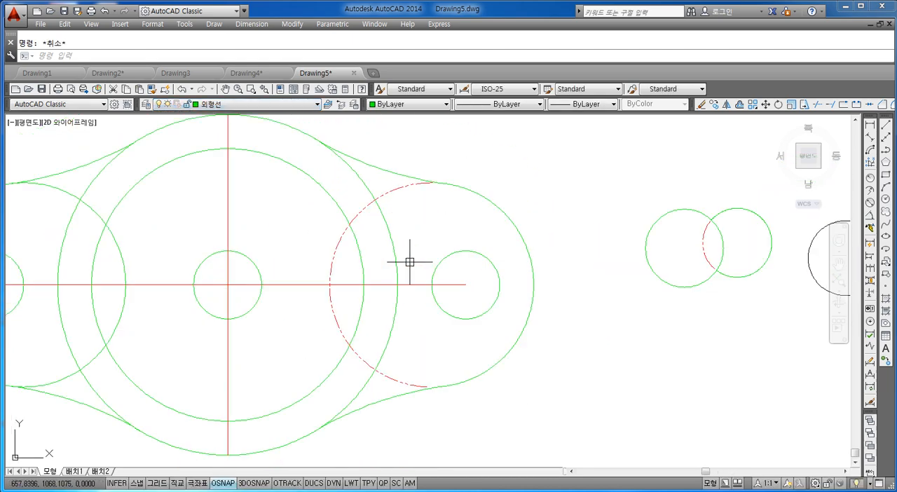